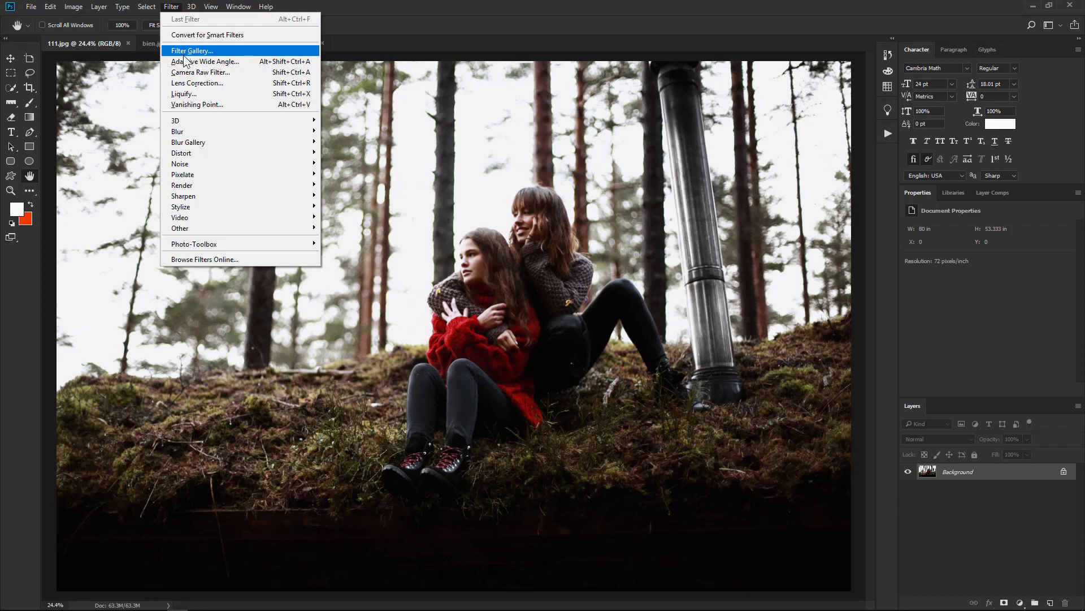
Open the Camera Raw filter and set temperature +18, exposure +0.15, highlights +11, shadows +54, whites -38 and blacks +31
click(198, 78)
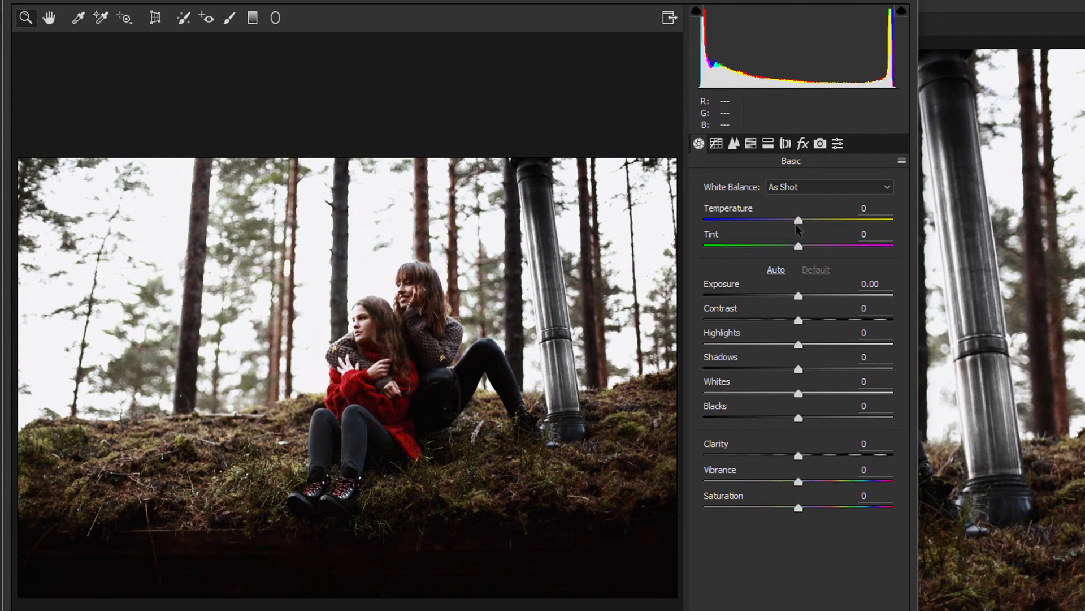
drag(799, 221, 815, 223)
drag(799, 299, 802, 298)
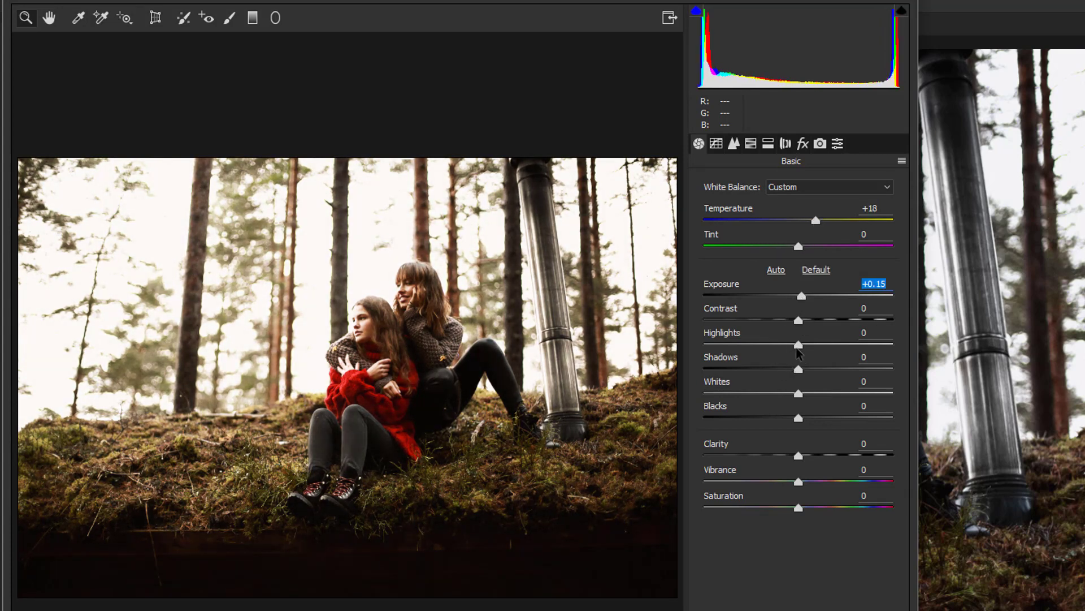
drag(798, 346, 832, 421)
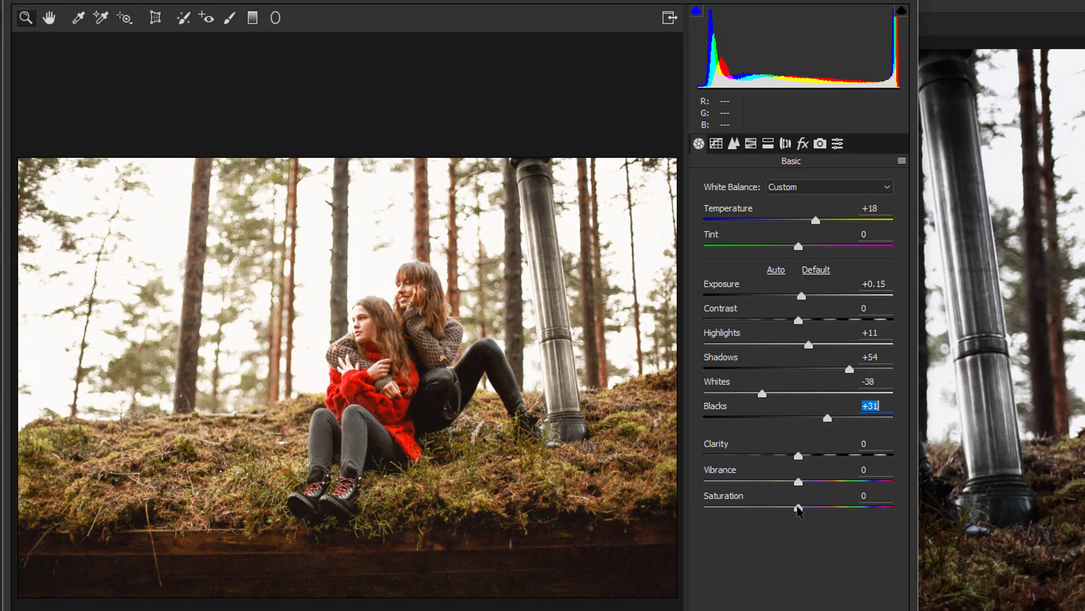
Set saturation to +6, fine-tune the vibrance and apply the Camera Raw adjustments to the photo
drag(799, 509, 800, 483)
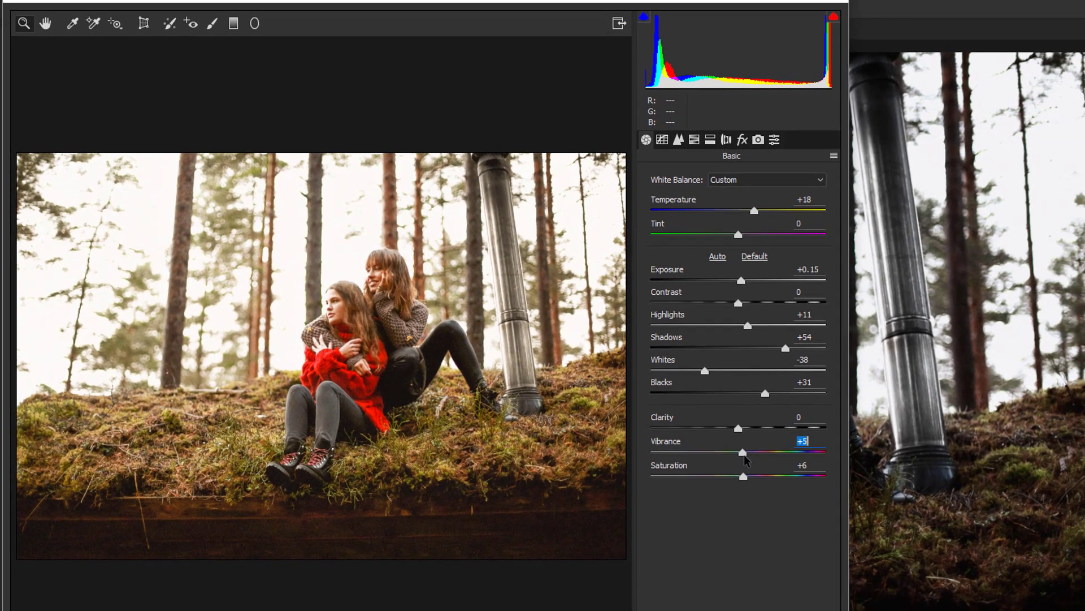
key(Down)
key(Down)
key(Down)
key(Down)
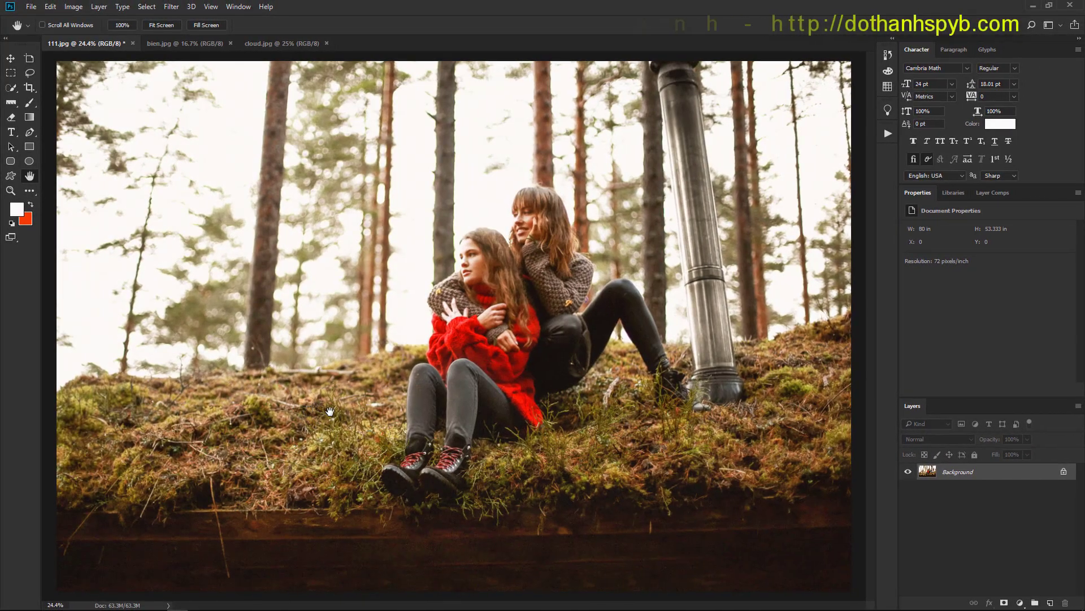
Select both women and the whole grassy hill with the Quick Selection tool, down to the photo's lower edge
click(11, 88)
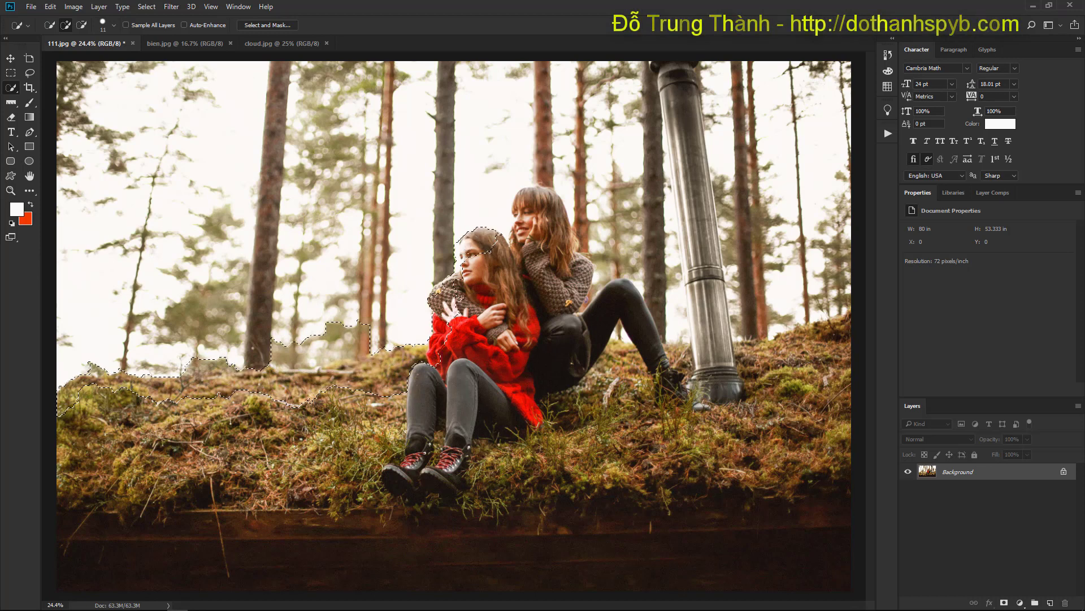
drag(568, 277, 547, 227)
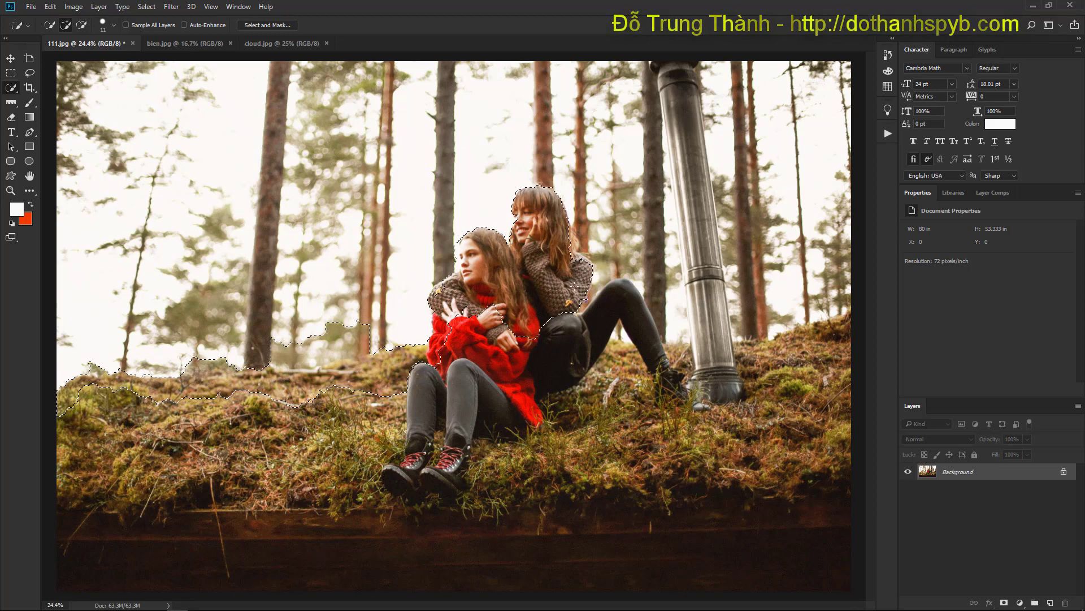
mouse_move(650, 362)
mouse_down()
mouse_move(656, 387)
mouse_move(598, 383)
mouse_up()
drag(681, 370, 715, 368)
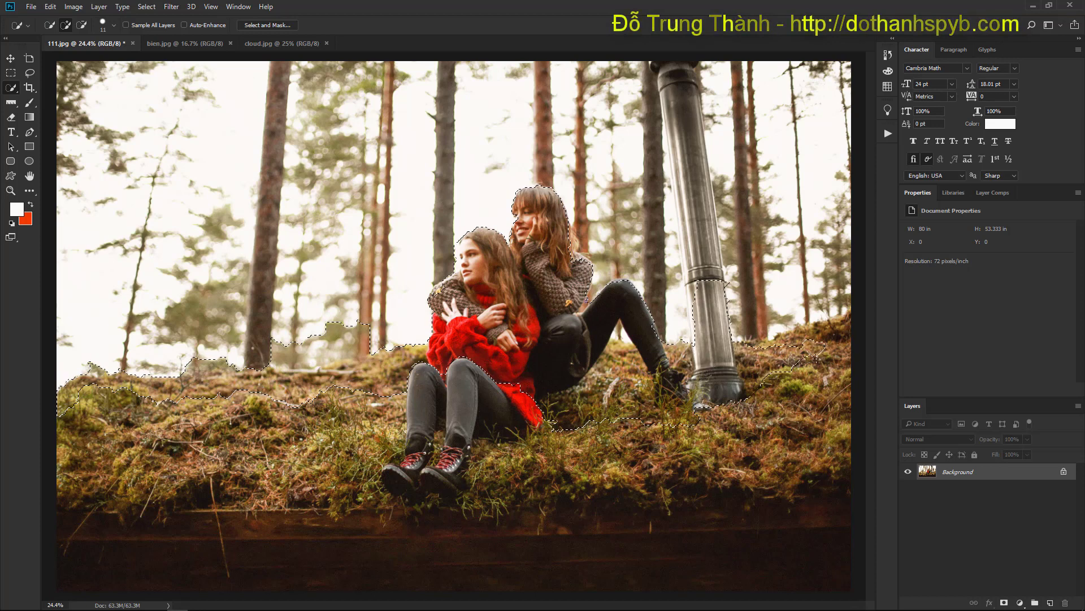
drag(814, 357, 841, 338)
mouse_move(852, 416)
mouse_down()
mouse_move(834, 463)
mouse_move(573, 453)
mouse_move(521, 452)
mouse_up()
drag(378, 469, 395, 481)
drag(462, 486, 147, 490)
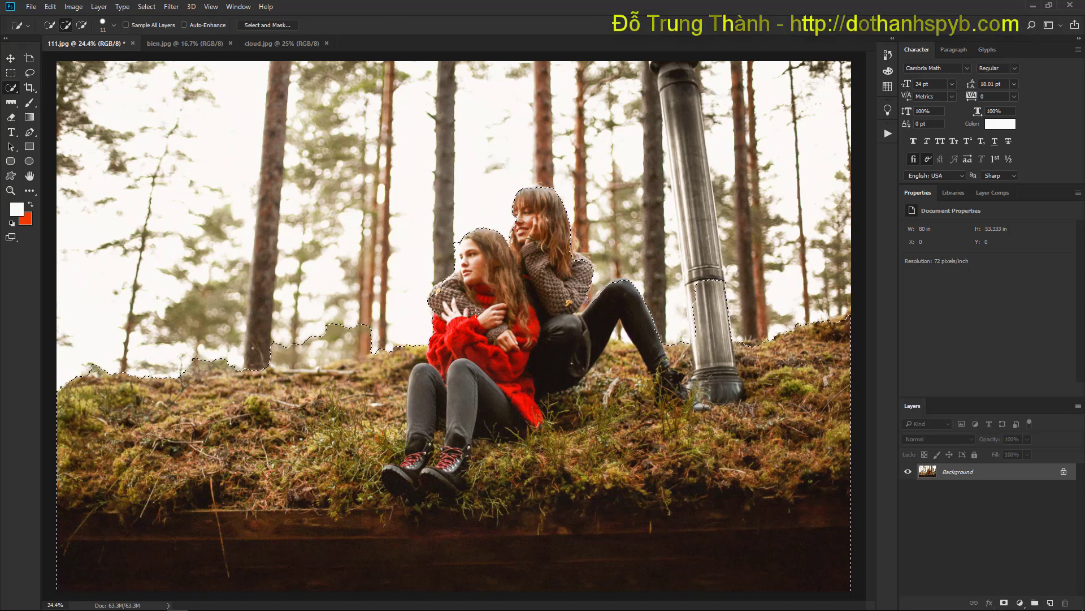
Clean up the selection by removing the gap between elbow and knee and refining the hair and sleeve edges
scroll(477, 310, up, 4)
scroll(477, 309, up, 2)
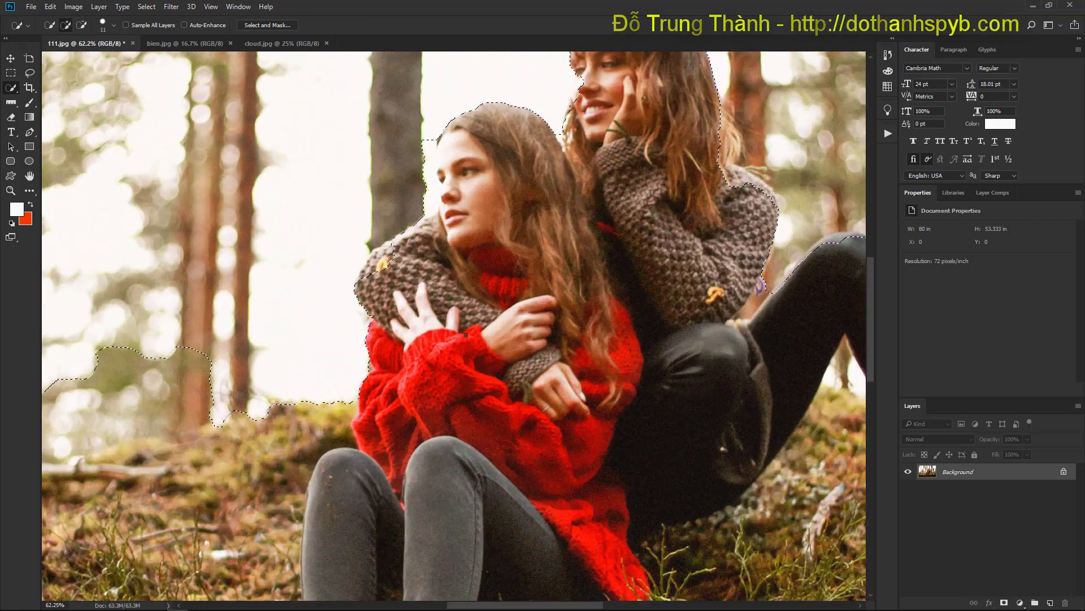
drag(764, 283, 755, 308)
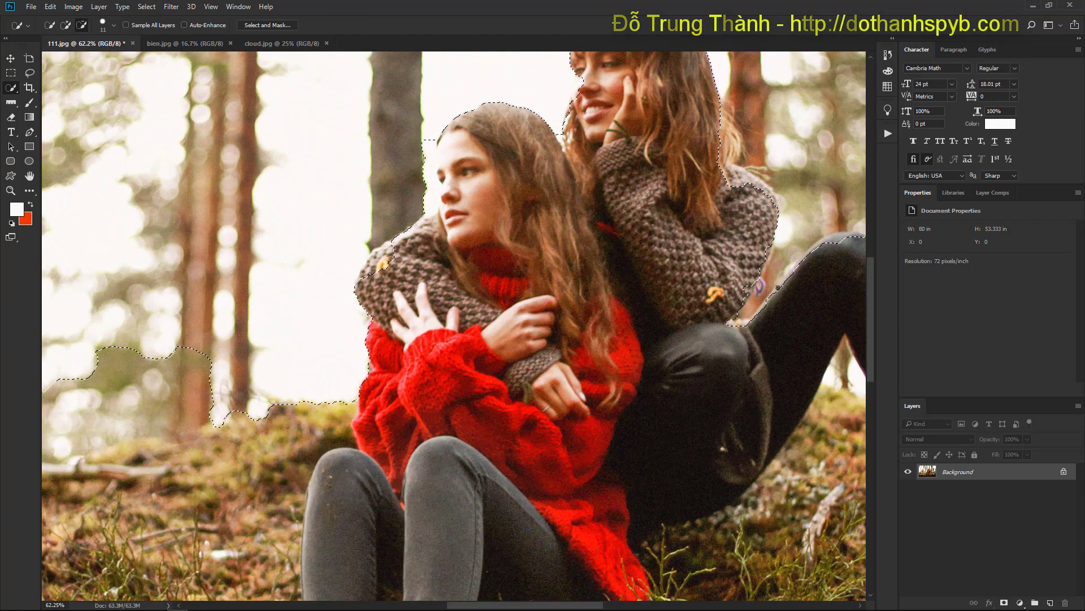
scroll(727, 243, up, 3)
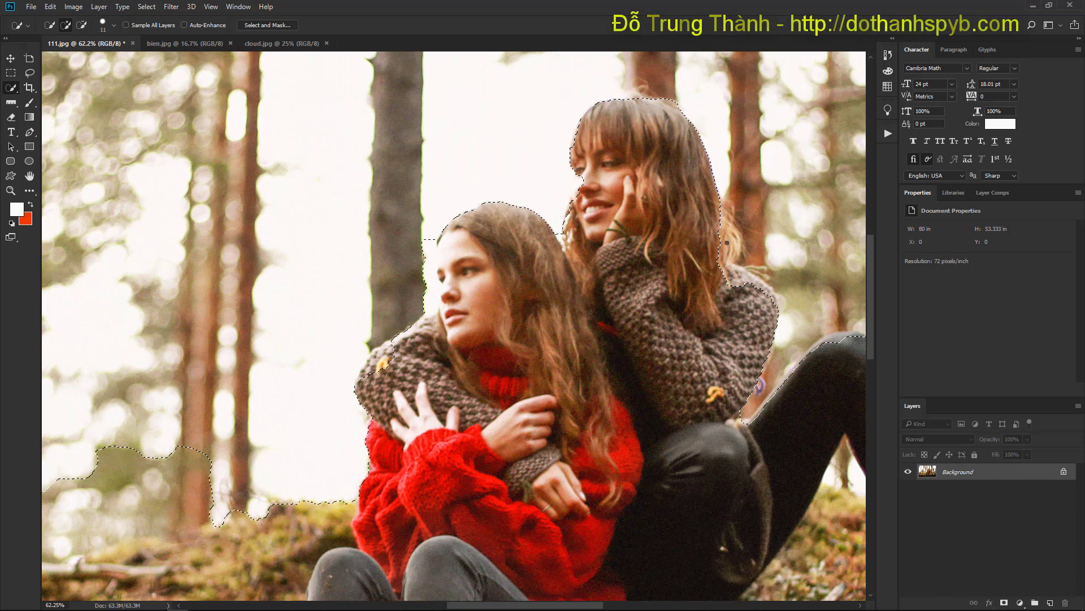
drag(727, 243, 733, 243)
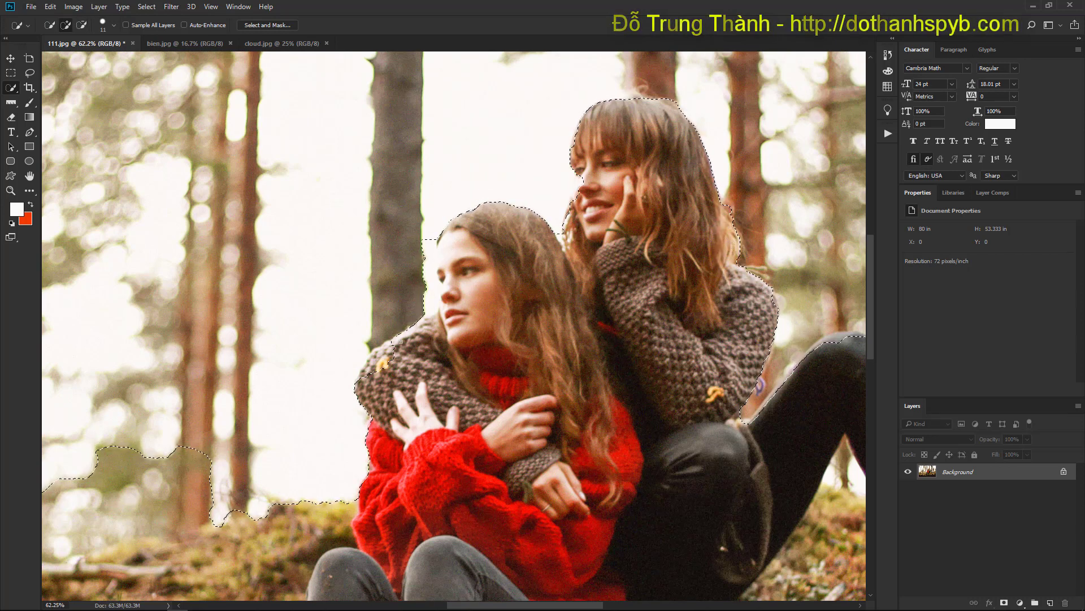
drag(401, 342, 370, 358)
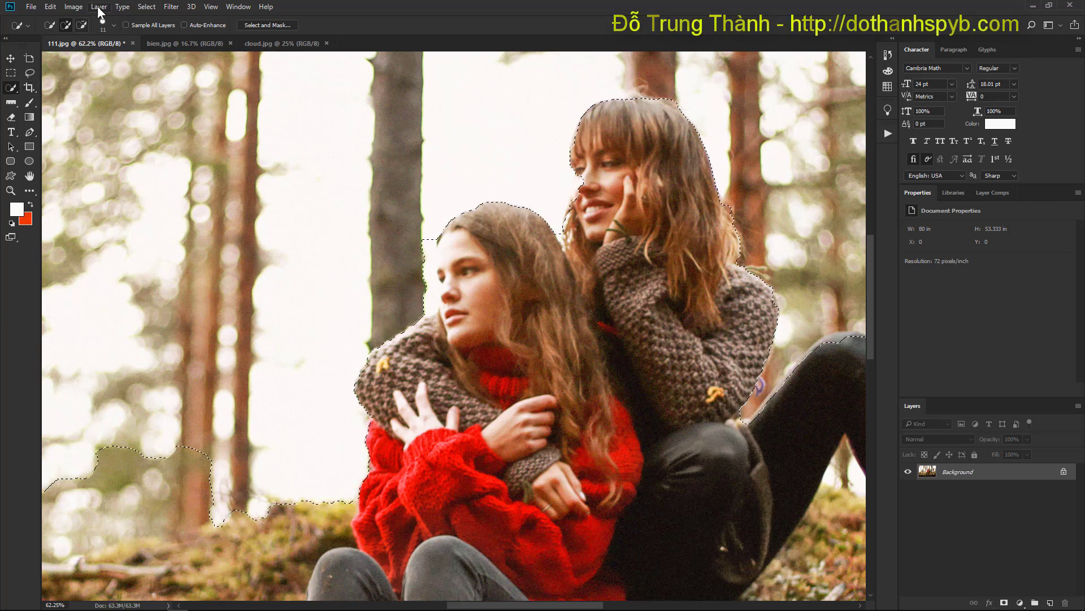
Use Select and Mask to subtract the bright background gap beneath the raised knee from the selection
click(261, 25)
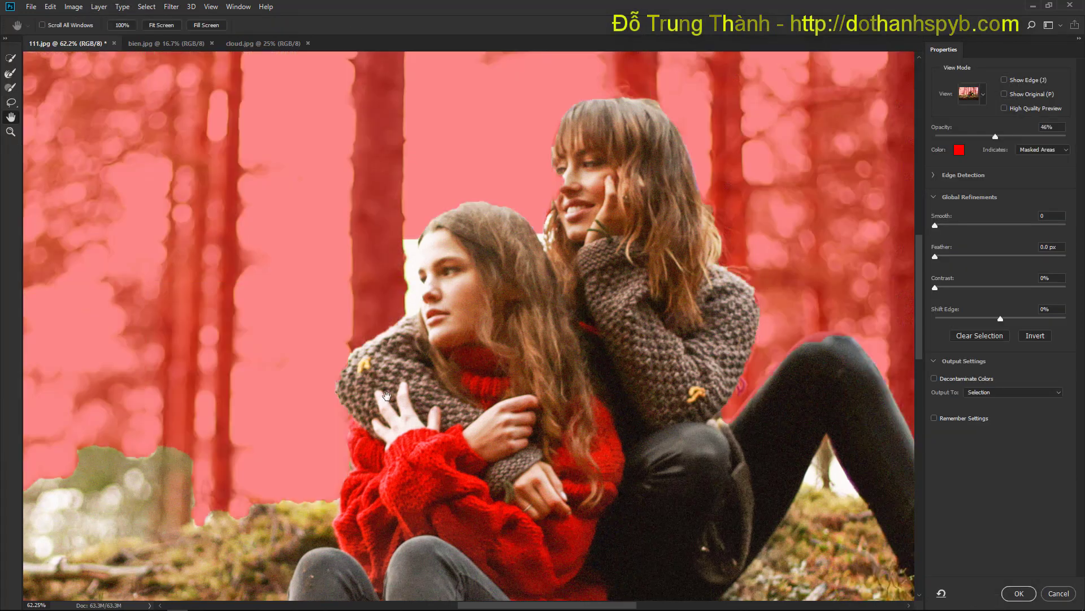
scroll(518, 390, down, 2)
key(w)
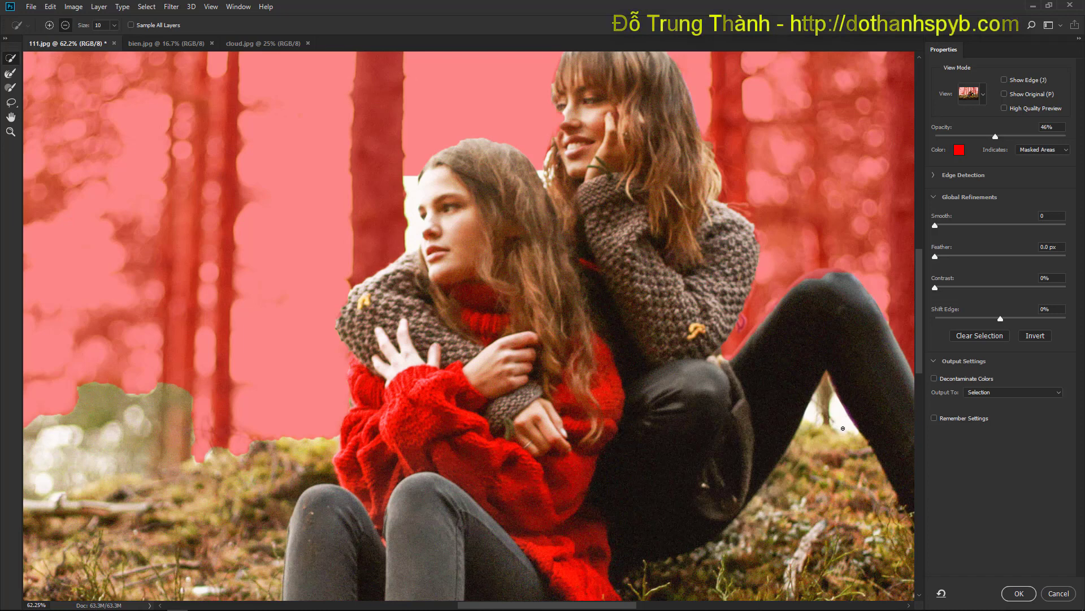
drag(827, 424, 815, 404)
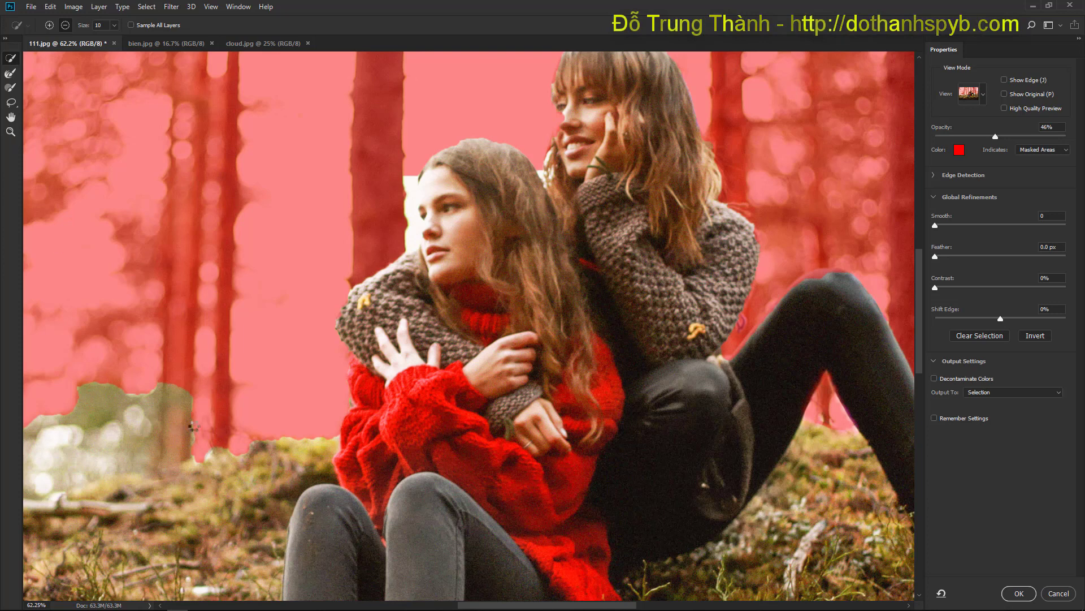
click(1019, 593)
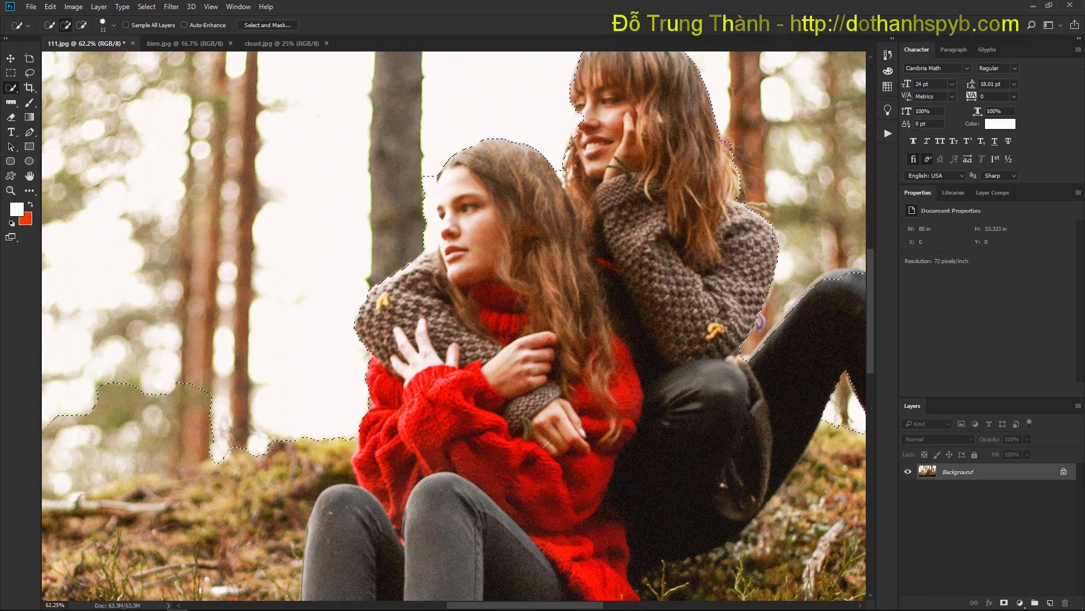
Output the selection from Select and Mask to a new layer with a layer mask
click(263, 25)
click(999, 392)
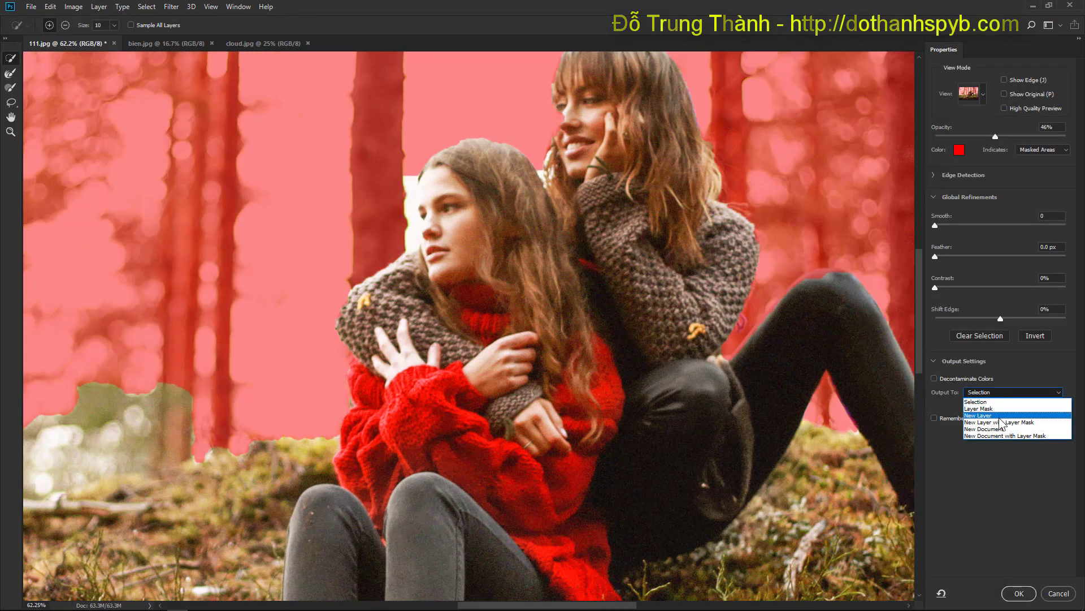
click(1002, 423)
click(1021, 592)
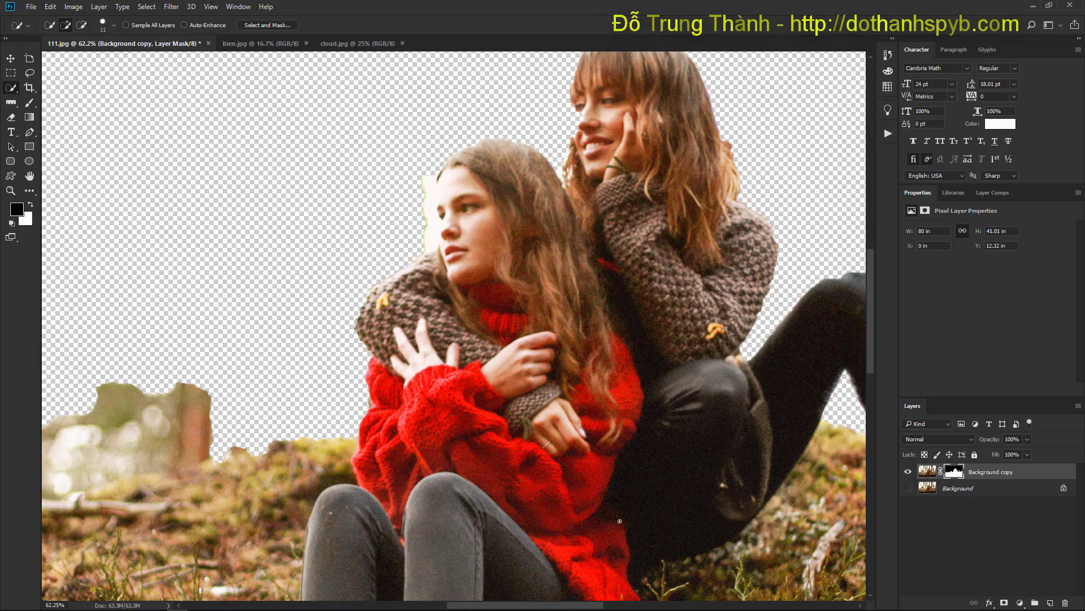
scroll(550, 429, down, 4)
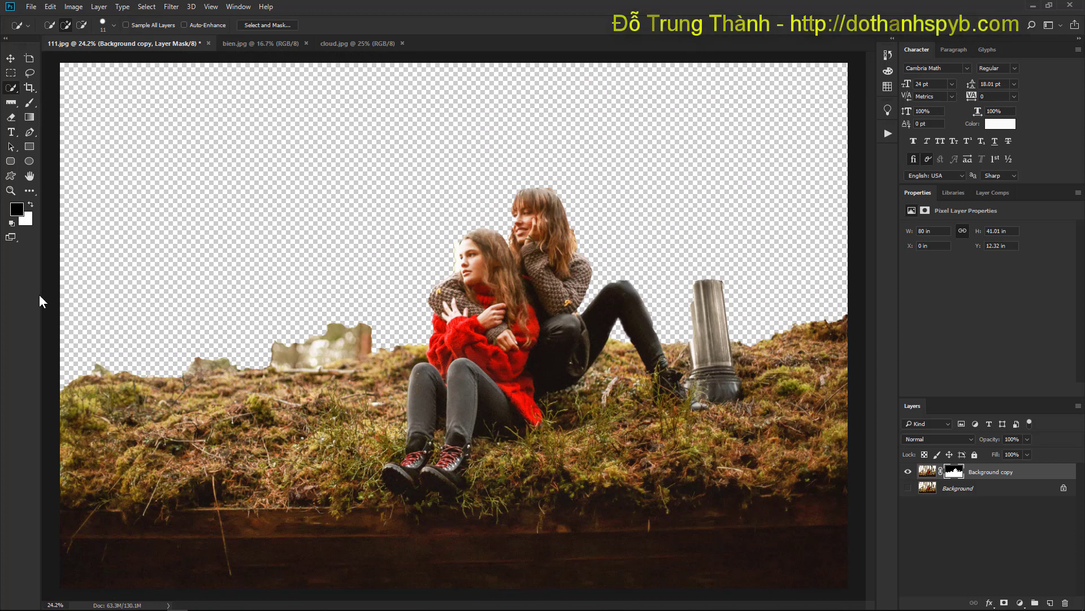
Mask out the leftover background along the left hillside and the metal pipe with a 306 px soft black brush
click(30, 104)
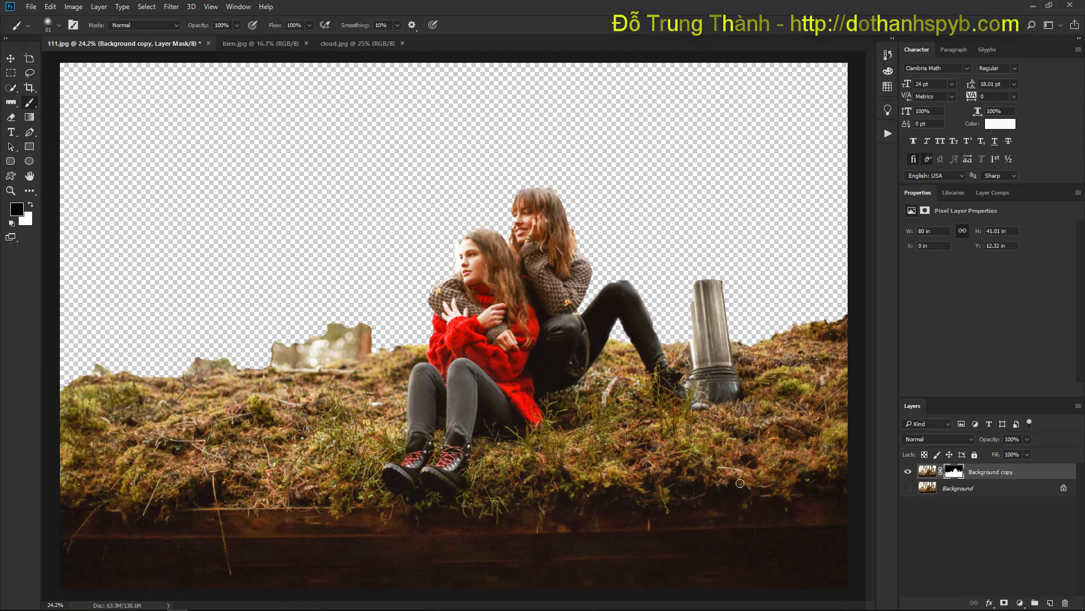
right_click(362, 307)
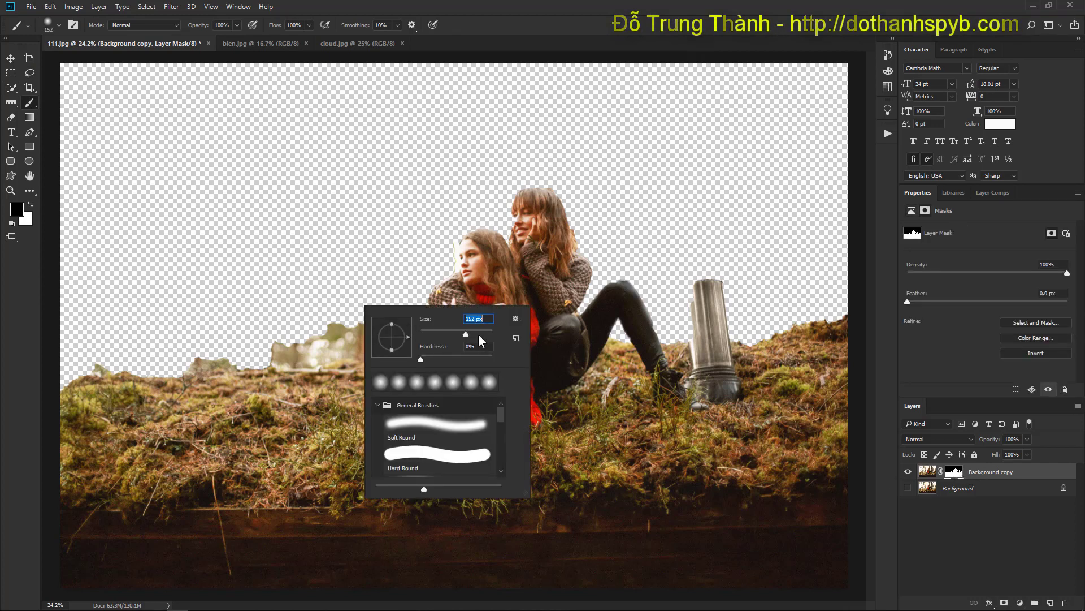
mouse_move(339, 311)
mouse_down()
mouse_move(355, 326)
mouse_move(351, 341)
mouse_move(63, 379)
mouse_move(97, 363)
mouse_move(237, 361)
mouse_move(357, 327)
mouse_move(333, 330)
mouse_move(365, 320)
mouse_move(392, 261)
mouse_up()
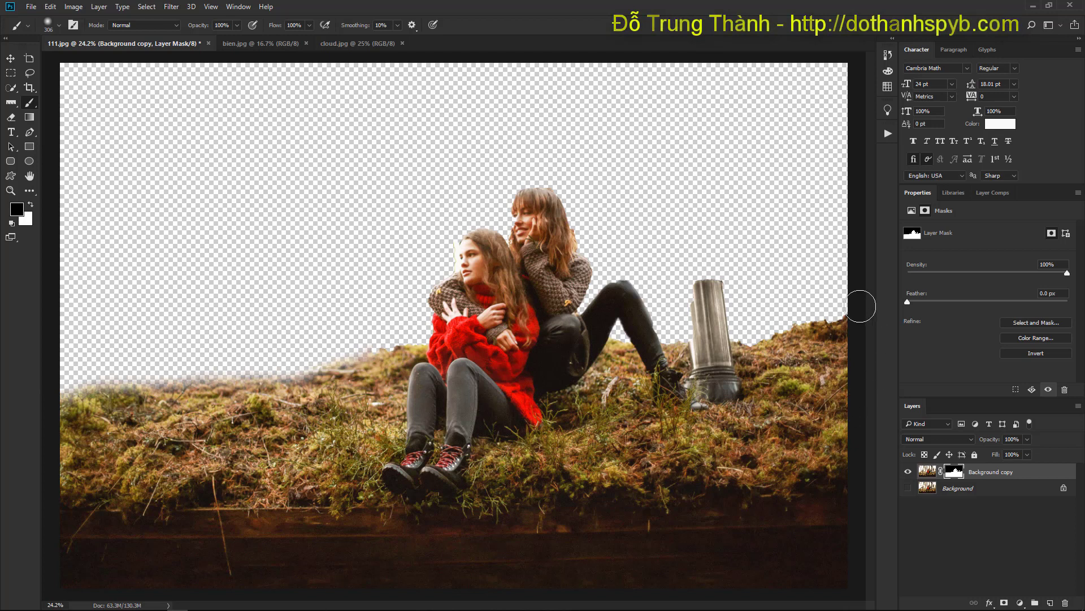
mouse_move(860, 305)
mouse_down()
mouse_move(740, 325)
mouse_move(704, 302)
mouse_move(682, 334)
mouse_move(752, 326)
mouse_move(704, 329)
mouse_move(693, 345)
mouse_move(704, 376)
mouse_move(726, 390)
mouse_move(741, 358)
mouse_move(848, 314)
mouse_move(702, 347)
mouse_move(727, 358)
mouse_move(706, 423)
mouse_up()
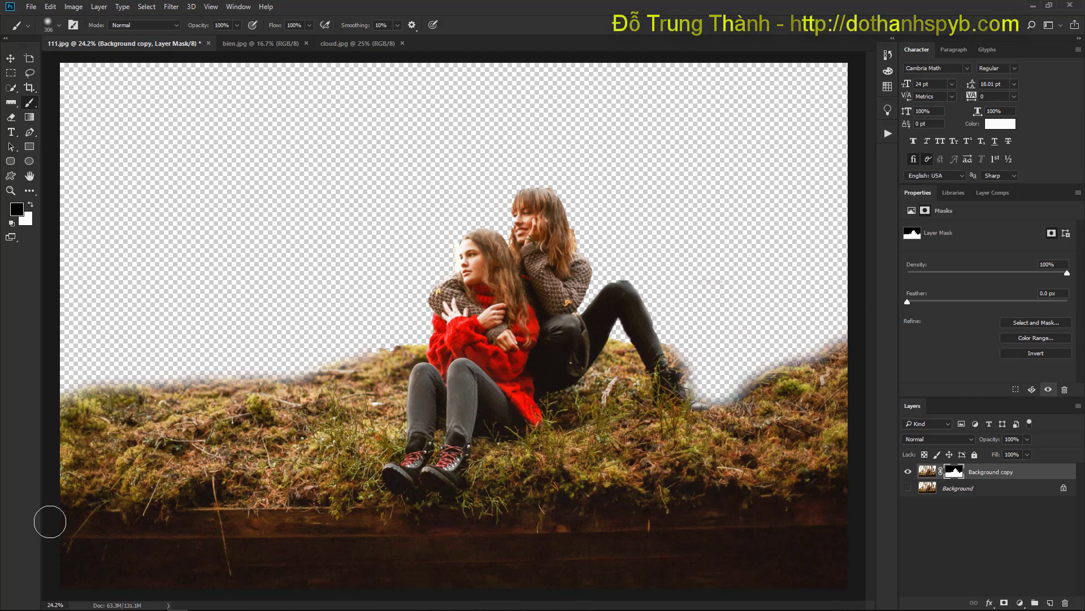
Paint black on the layer mask to hide the dark wooden base below the hill, enlarging the brush as needed
mouse_move(50, 521)
mouse_down()
mouse_move(184, 514)
mouse_move(273, 531)
mouse_move(206, 515)
mouse_move(327, 527)
mouse_move(401, 526)
mouse_move(327, 515)
mouse_move(426, 527)
mouse_move(545, 515)
mouse_move(676, 527)
mouse_move(698, 503)
mouse_move(810, 499)
mouse_move(725, 529)
mouse_move(841, 519)
mouse_move(842, 497)
mouse_move(778, 556)
mouse_move(831, 579)
mouse_move(833, 556)
mouse_move(851, 552)
mouse_move(698, 596)
mouse_move(645, 565)
mouse_move(669, 526)
mouse_move(527, 567)
mouse_move(509, 554)
mouse_move(437, 556)
mouse_move(333, 599)
mouse_move(62, 598)
mouse_move(92, 587)
mouse_move(93, 599)
mouse_move(120, 606)
mouse_move(419, 609)
mouse_move(741, 583)
mouse_up()
right_click(510, 546)
key(Return)
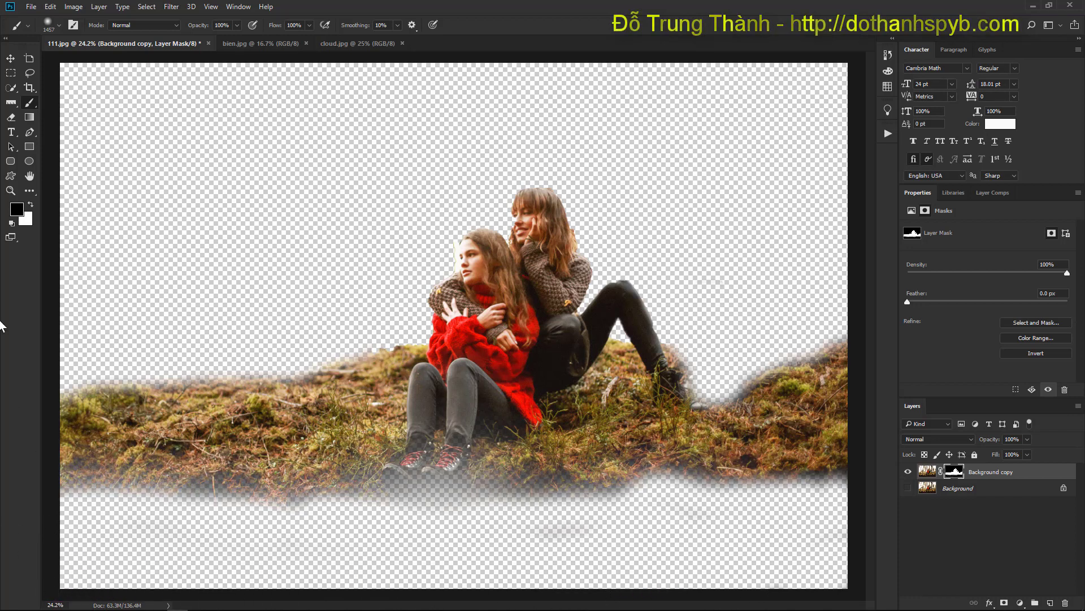
Restore the shoes and the grass around them by painting white on the mask with a 139 px soft brush
right_click(234, 253)
click(332, 281)
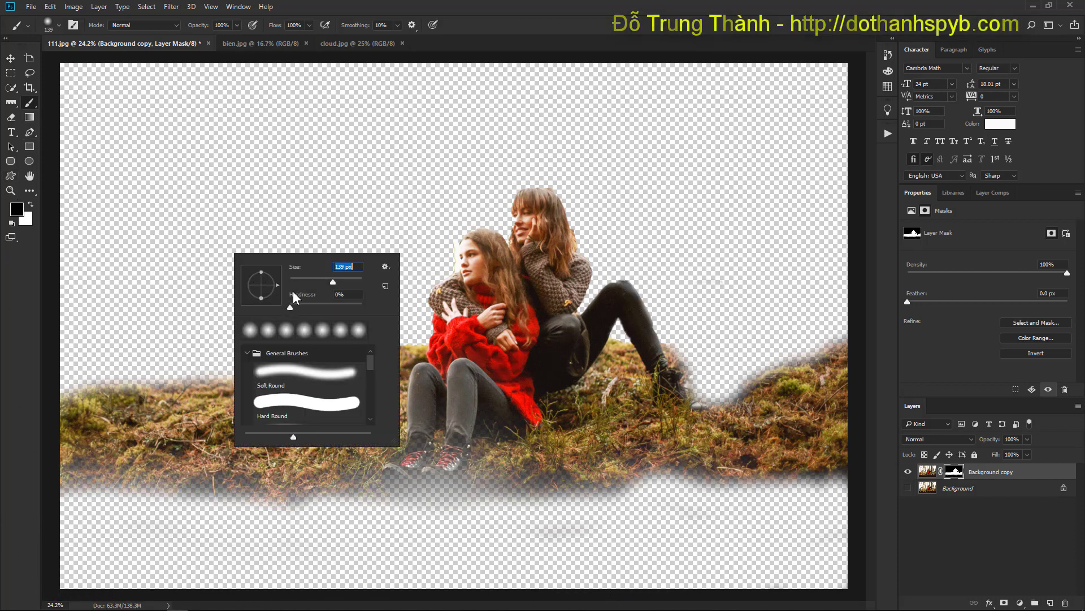
click(31, 206)
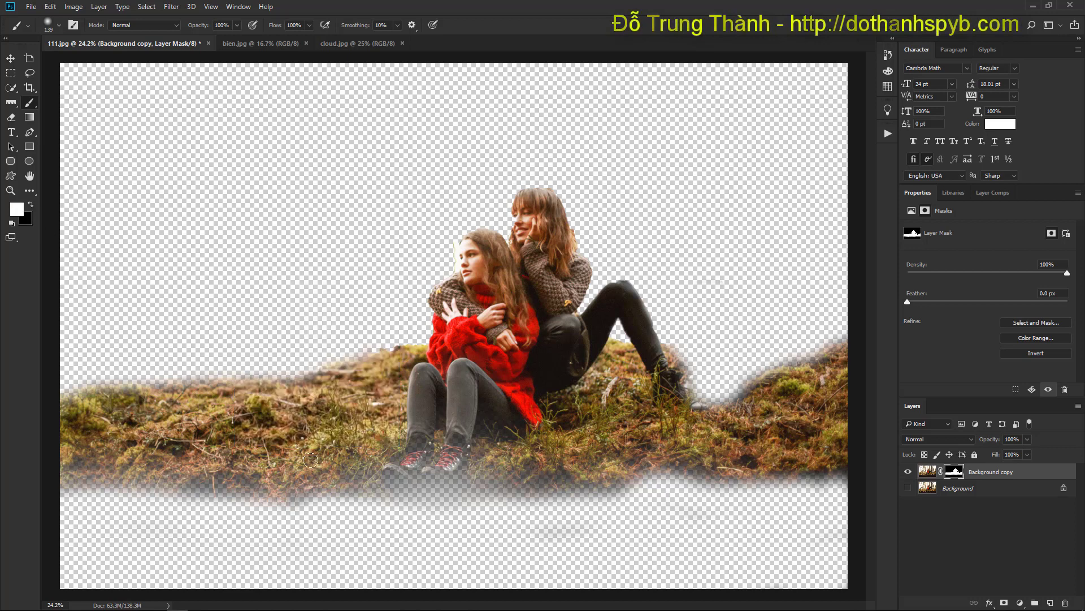
mouse_move(313, 457)
mouse_down()
mouse_move(385, 468)
mouse_move(366, 482)
mouse_move(412, 486)
mouse_move(475, 470)
mouse_move(367, 468)
mouse_move(460, 456)
mouse_move(433, 441)
mouse_move(374, 480)
mouse_move(441, 482)
mouse_move(386, 484)
mouse_move(428, 491)
mouse_move(316, 490)
mouse_move(397, 501)
mouse_move(500, 480)
mouse_move(471, 494)
mouse_move(521, 488)
mouse_move(568, 470)
mouse_move(493, 470)
mouse_move(500, 462)
mouse_move(557, 482)
mouse_move(674, 465)
mouse_move(872, 478)
mouse_move(599, 476)
mouse_up()
Enlarge the brush, restore the left hill's lower and upper edges in white, and switch the foreground colour back to black
right_click(532, 461)
key(Return)
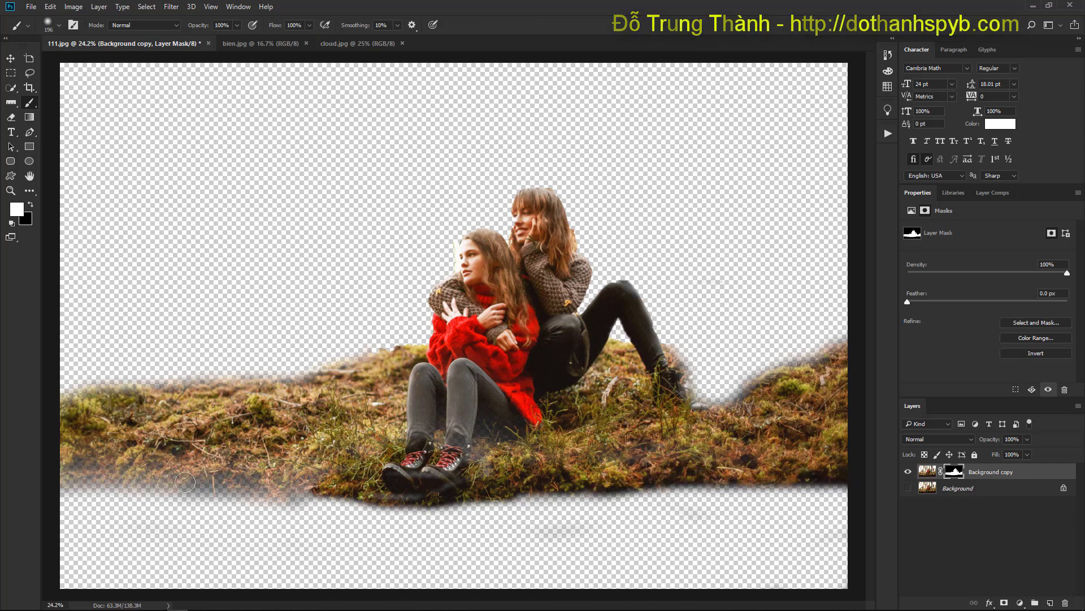
mouse_move(293, 485)
mouse_down()
mouse_move(76, 477)
mouse_move(68, 467)
mouse_move(323, 476)
mouse_move(271, 488)
mouse_move(318, 486)
mouse_move(291, 489)
mouse_up()
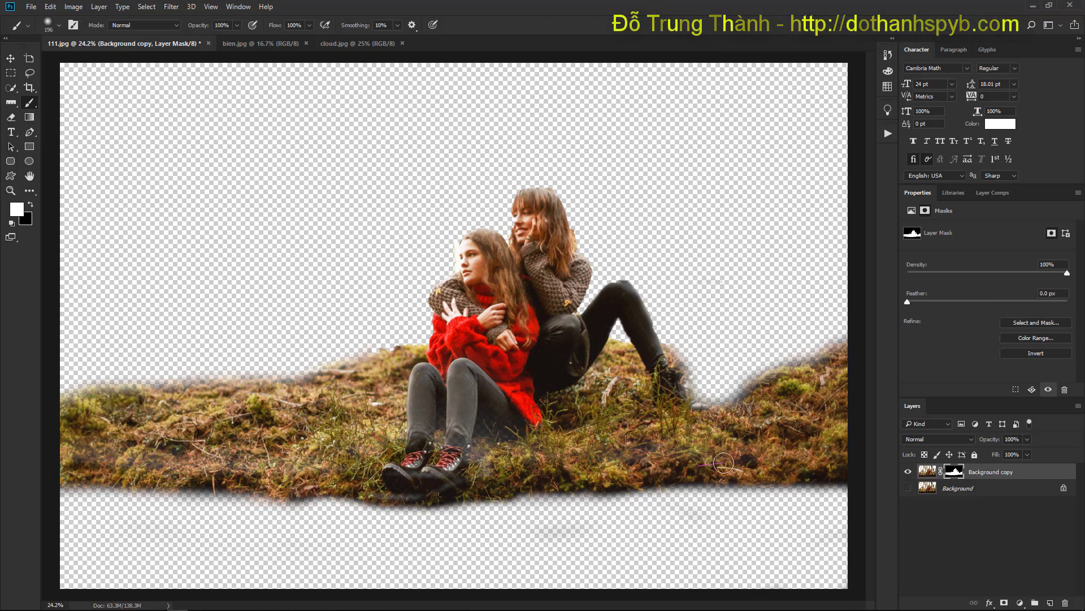
mouse_move(46, 387)
mouse_down()
mouse_move(82, 384)
mouse_move(57, 409)
mouse_move(93, 394)
mouse_move(65, 390)
mouse_move(112, 392)
mouse_move(65, 390)
mouse_move(353, 380)
mouse_up()
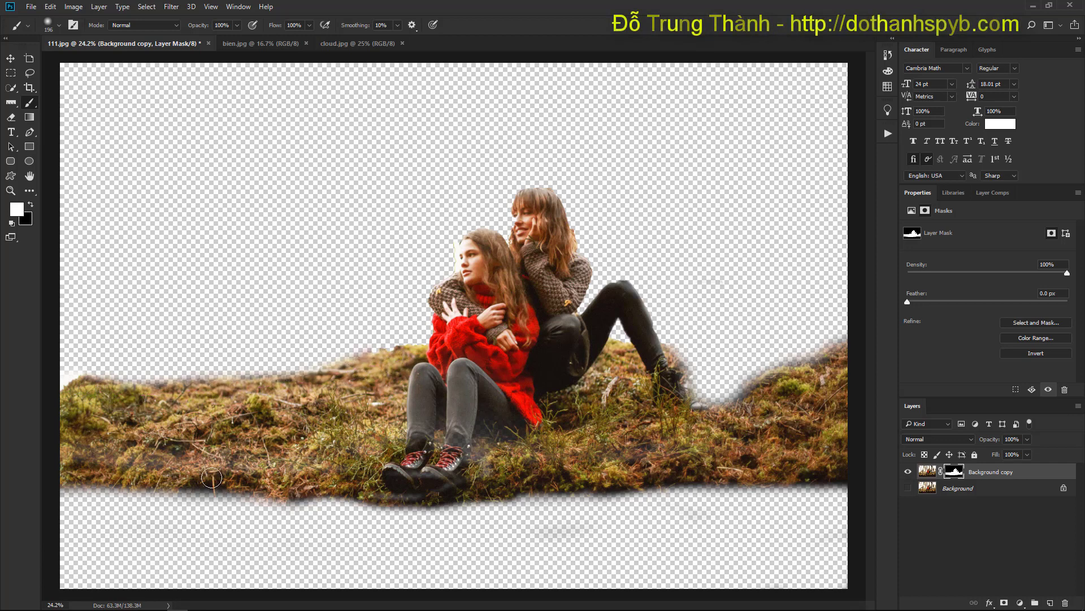
click(31, 203)
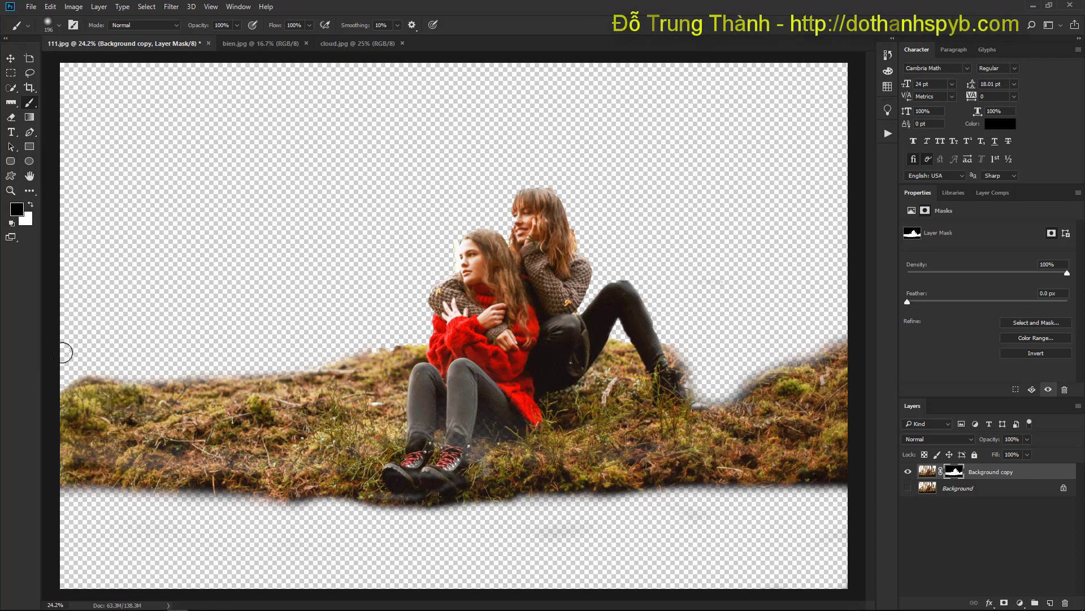
Unlock the background layer of bien.jpg and move the sea image into the 111.jpg document as a new layer
click(276, 45)
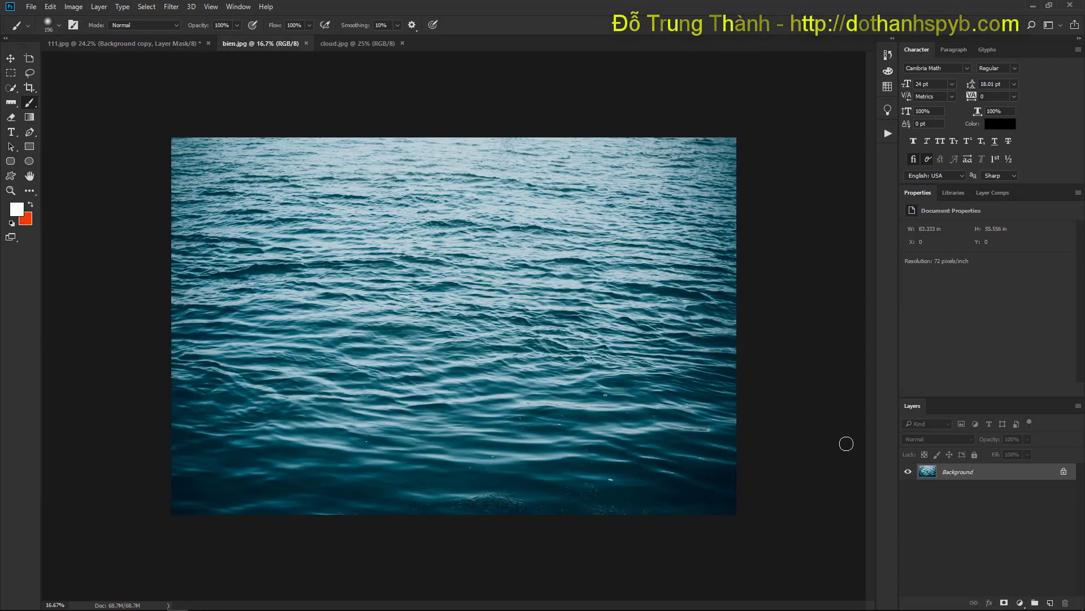
click(1061, 473)
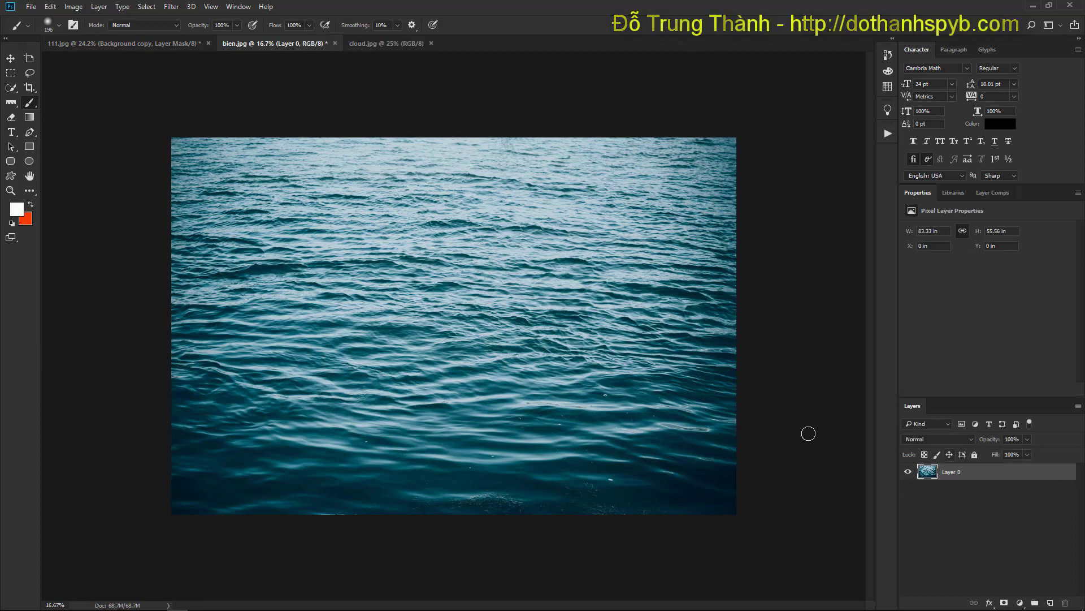
click(11, 58)
drag(406, 295, 226, 459)
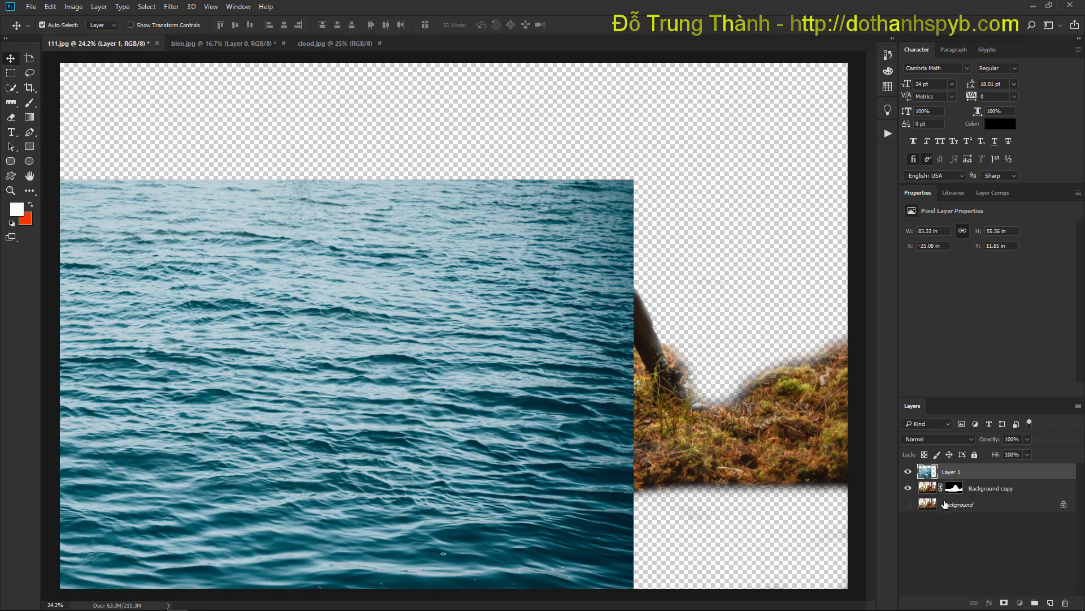
Place the sea layer beneath the women's cutout layer and position it to span the full canvas width
drag(959, 470, 955, 495)
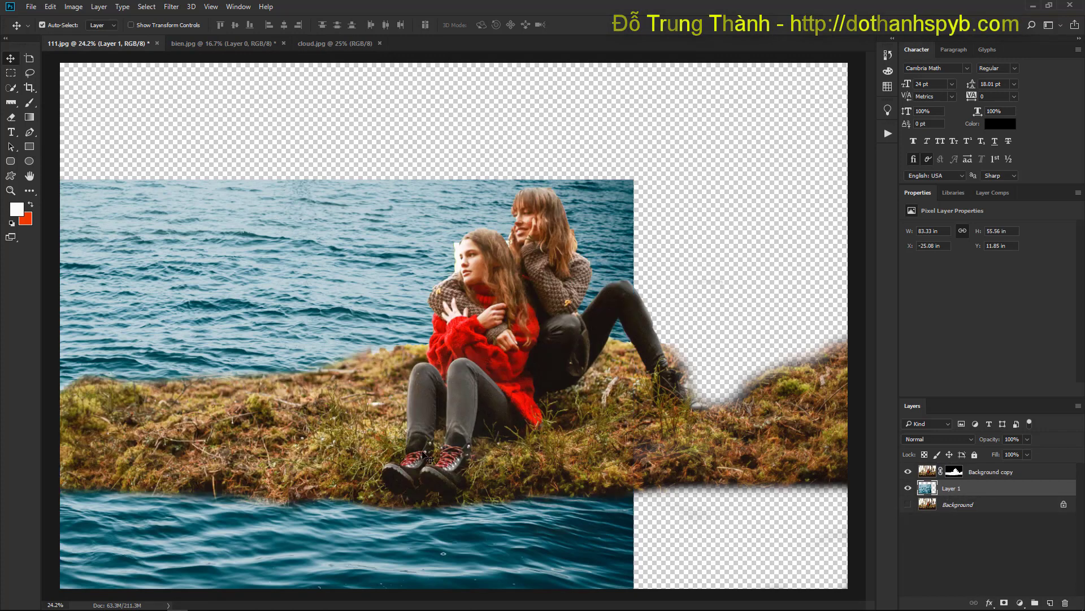
drag(240, 530, 411, 558)
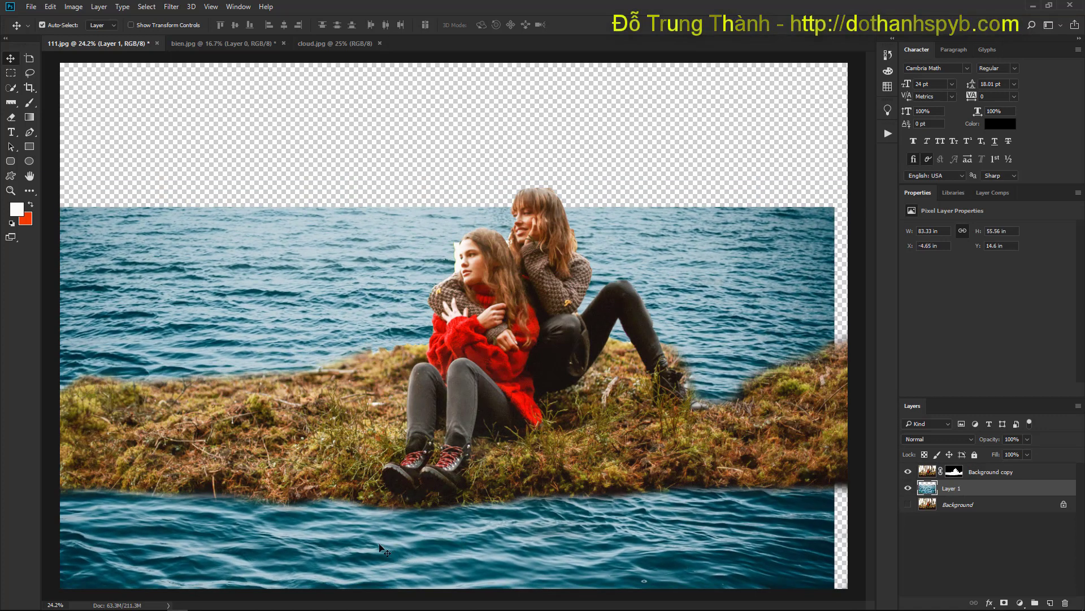
scroll(370, 543, down, 3)
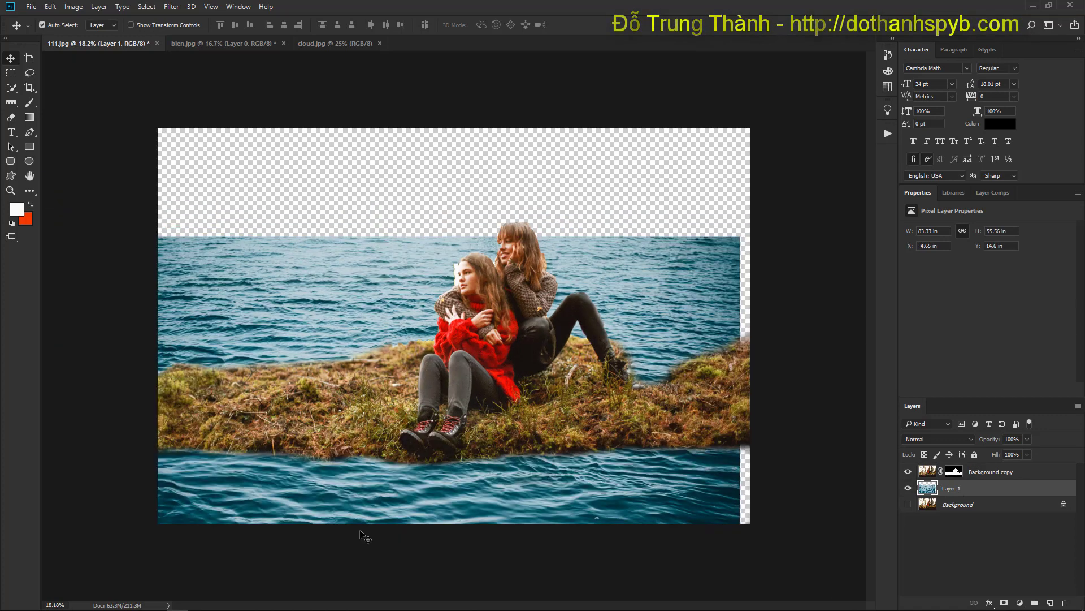
mouse_move(377, 460)
mouse_down()
mouse_move(396, 473)
mouse_move(379, 469)
mouse_move(388, 469)
mouse_move(380, 454)
mouse_up()
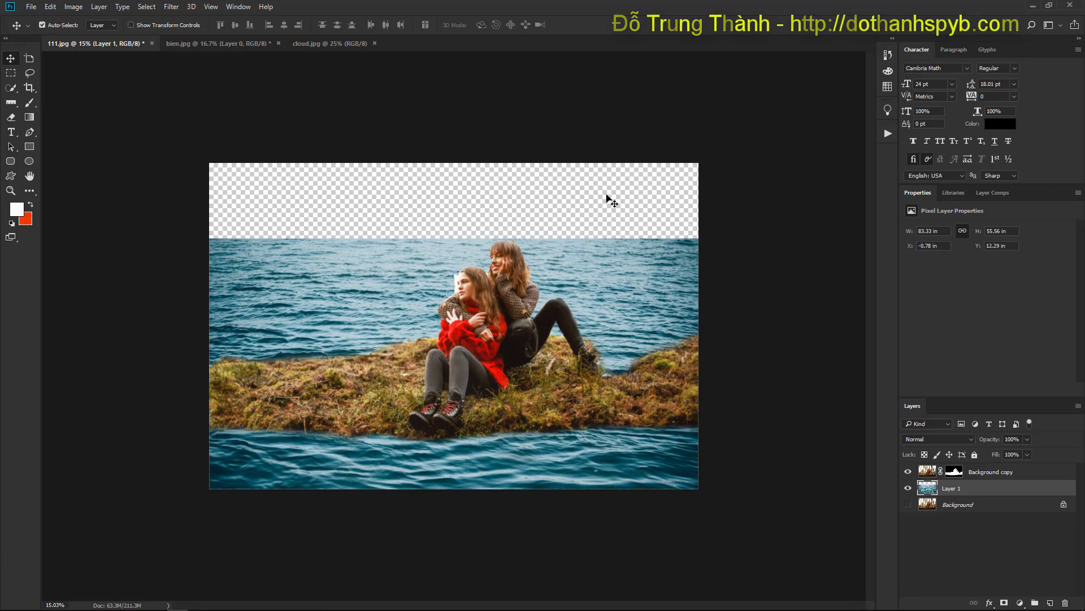
Free-transform the sea layer, lowering its horizon slightly and compressing its height to about 81.5% at full width
key(ctrl+t)
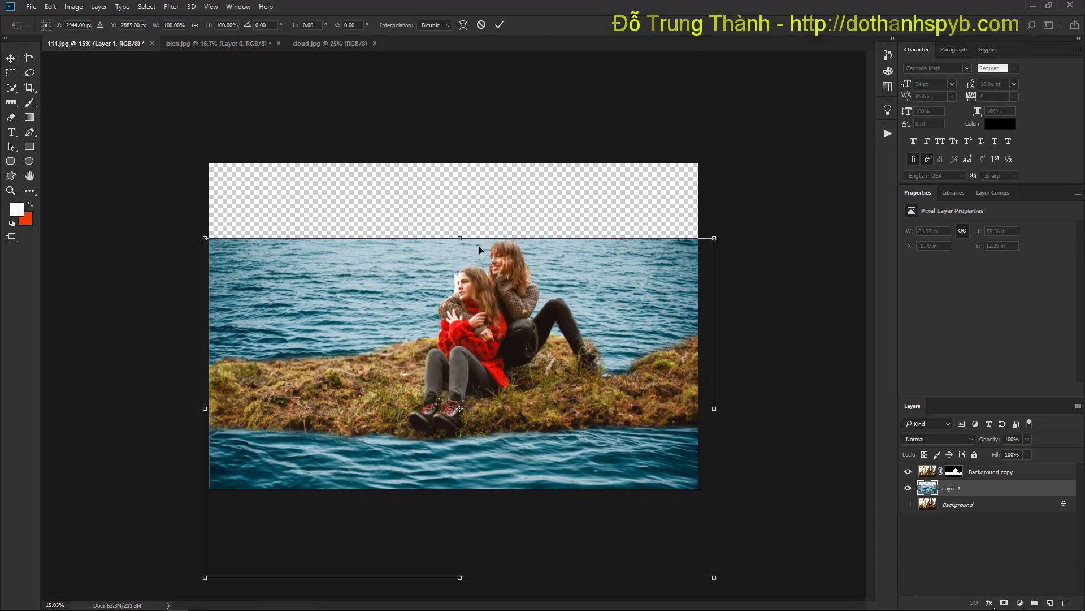
drag(463, 241, 463, 254)
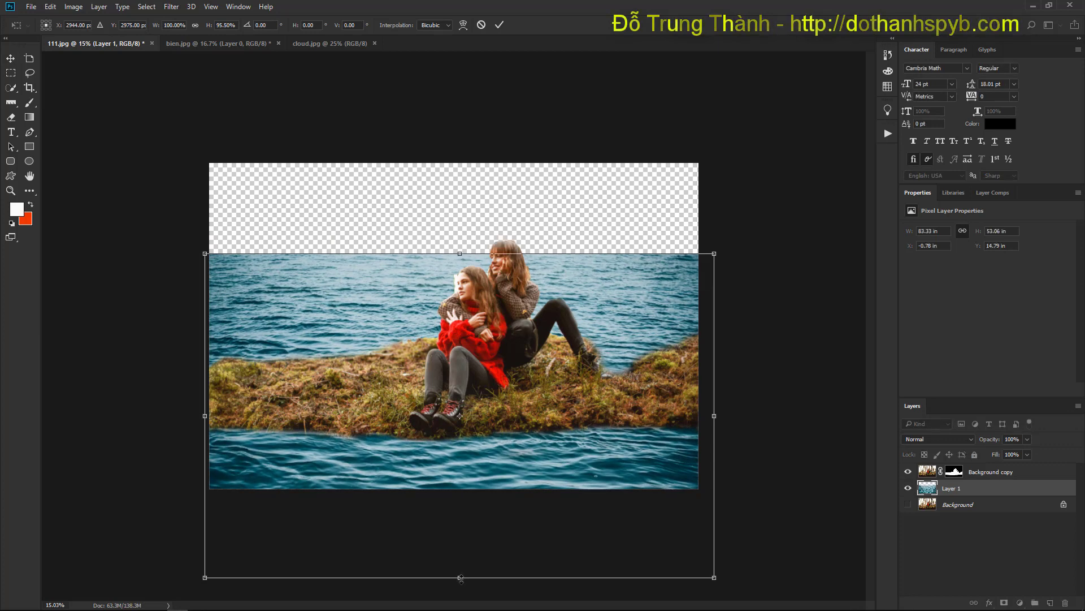
drag(460, 578, 459, 526)
drag(460, 250, 461, 250)
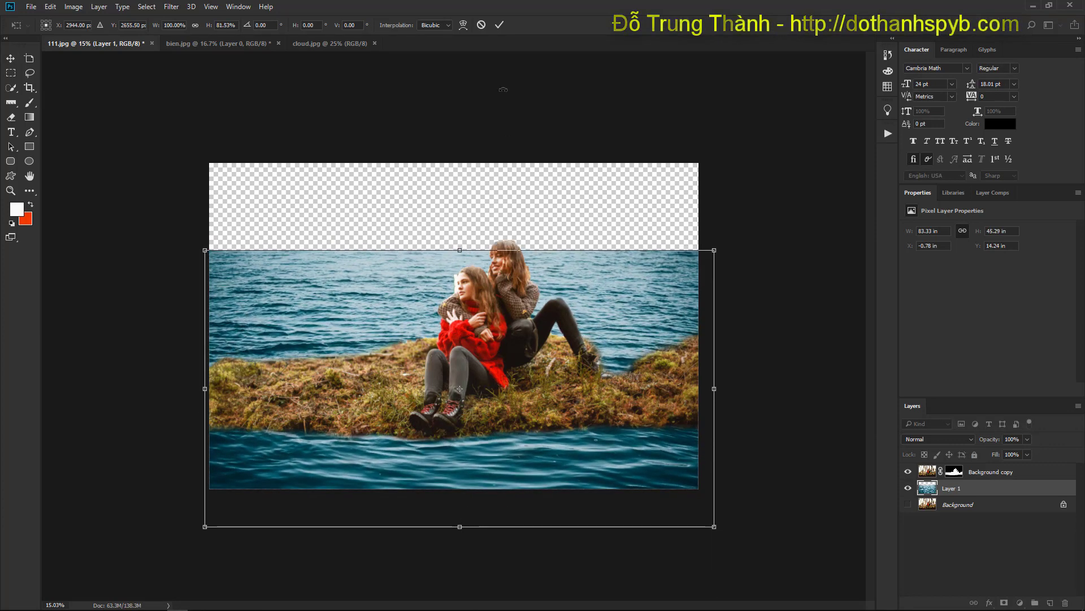
click(500, 26)
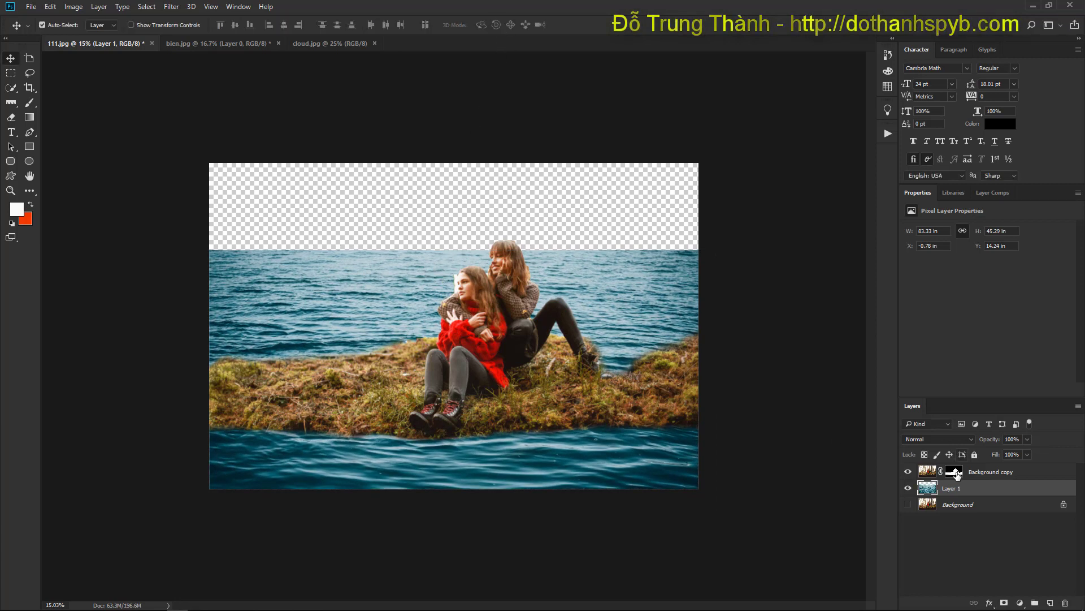
Unlock the background layer of cloud.jpg, bring the cloud image into 111.jpg, and position it over the upper part of the canvas
click(314, 42)
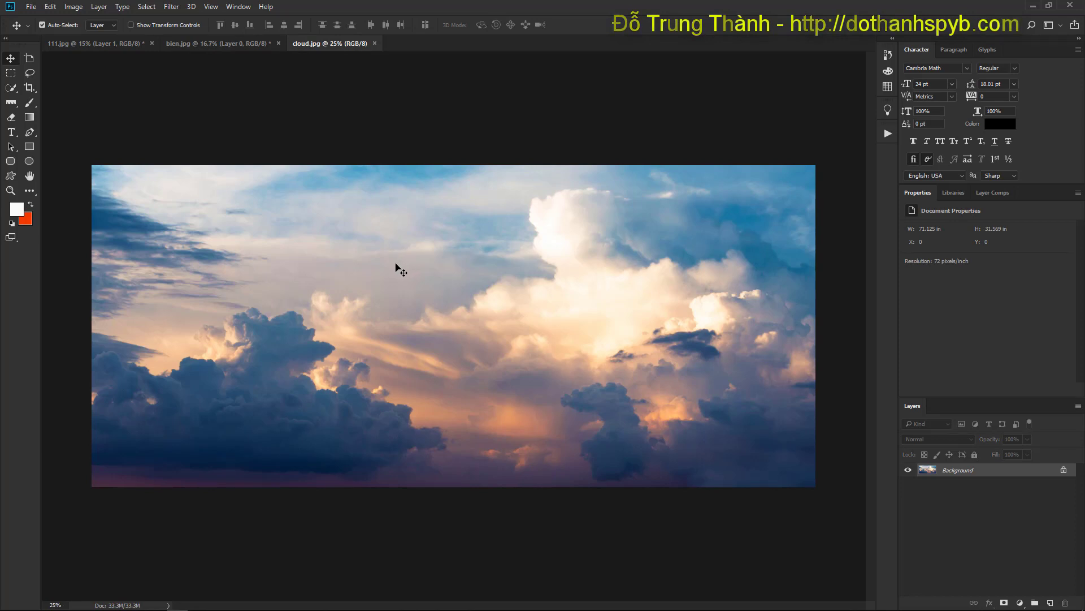
click(1064, 471)
drag(414, 383, 147, 73)
drag(343, 281, 338, 301)
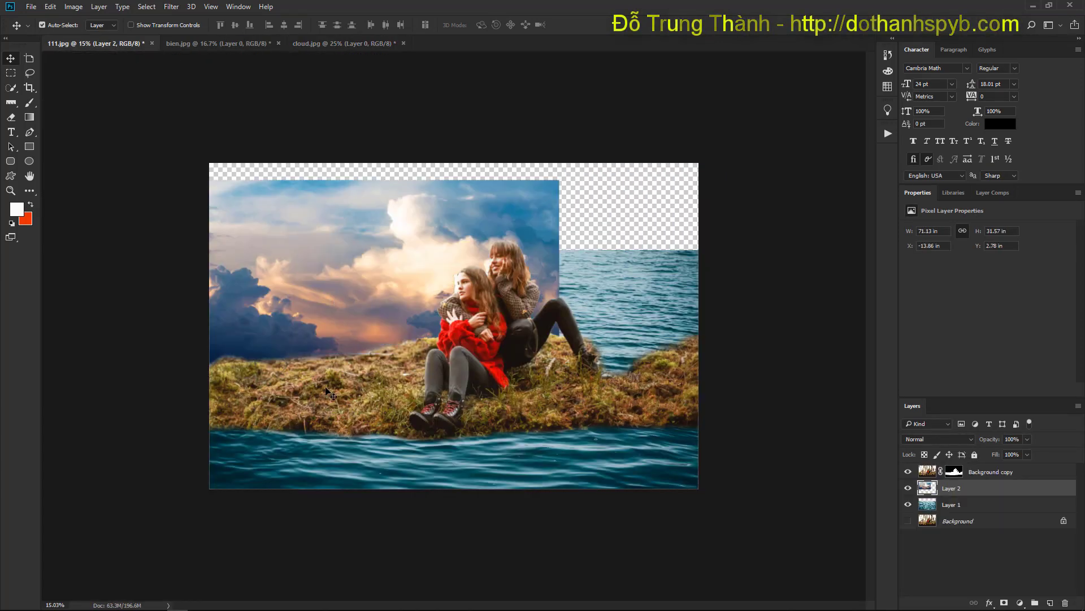
drag(286, 278, 357, 255)
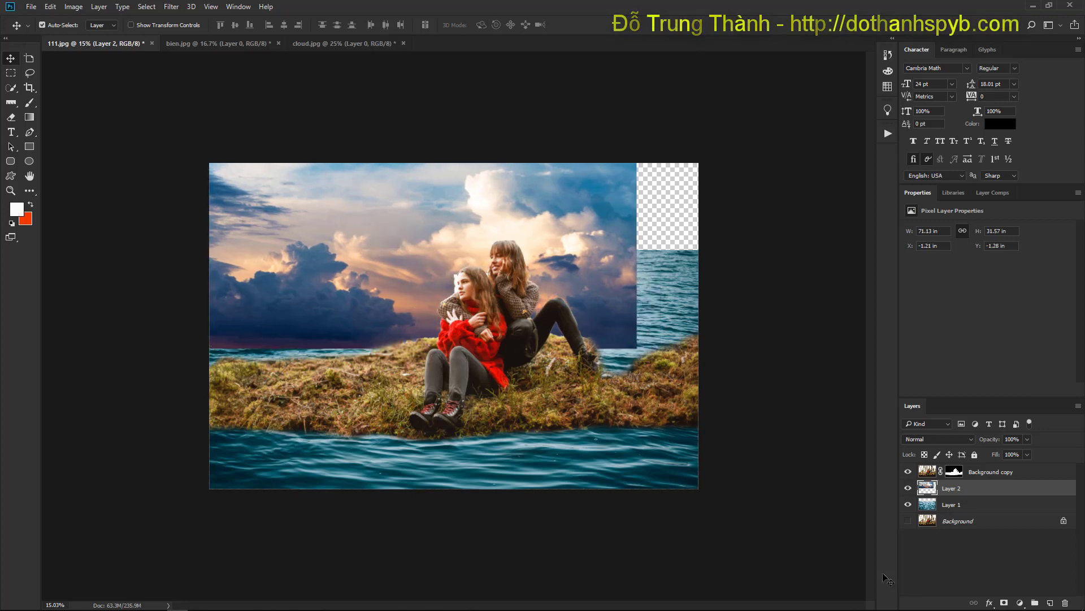
Move the cloud layer below the sea layer and stretch it to about 114% width and 150% height to fill the sky
drag(968, 488, 970, 510)
key(ctrl+t)
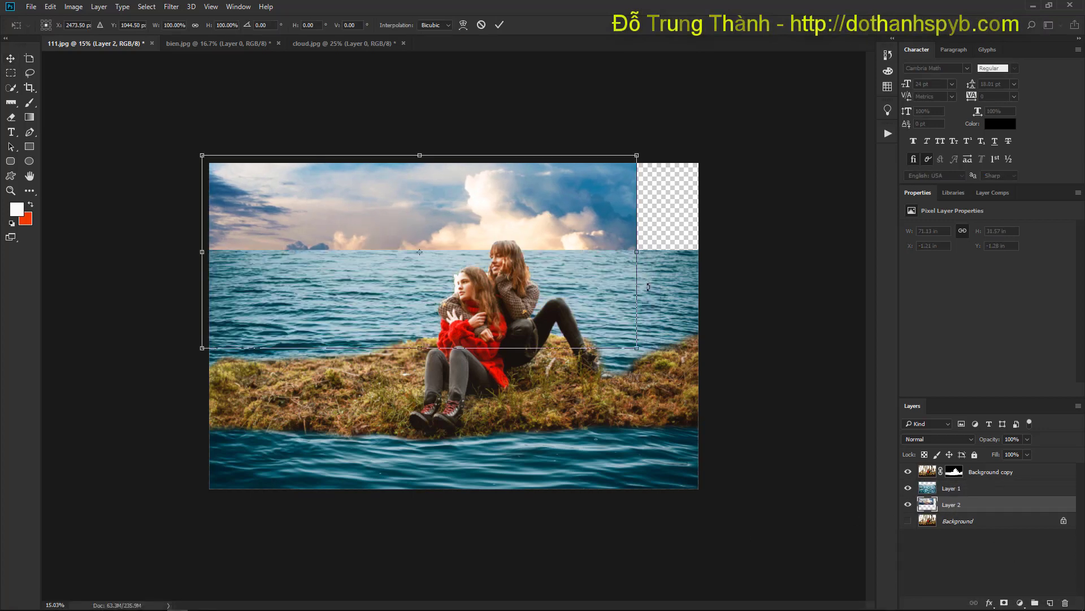
drag(637, 251, 699, 251)
drag(455, 157, 451, 72)
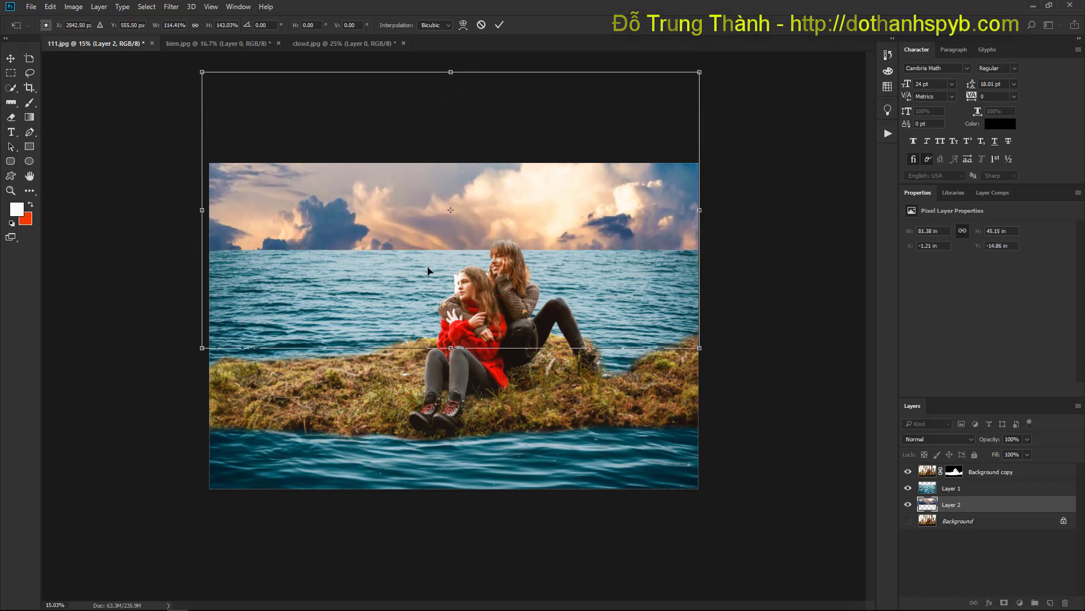
drag(453, 348, 453, 358)
click(500, 25)
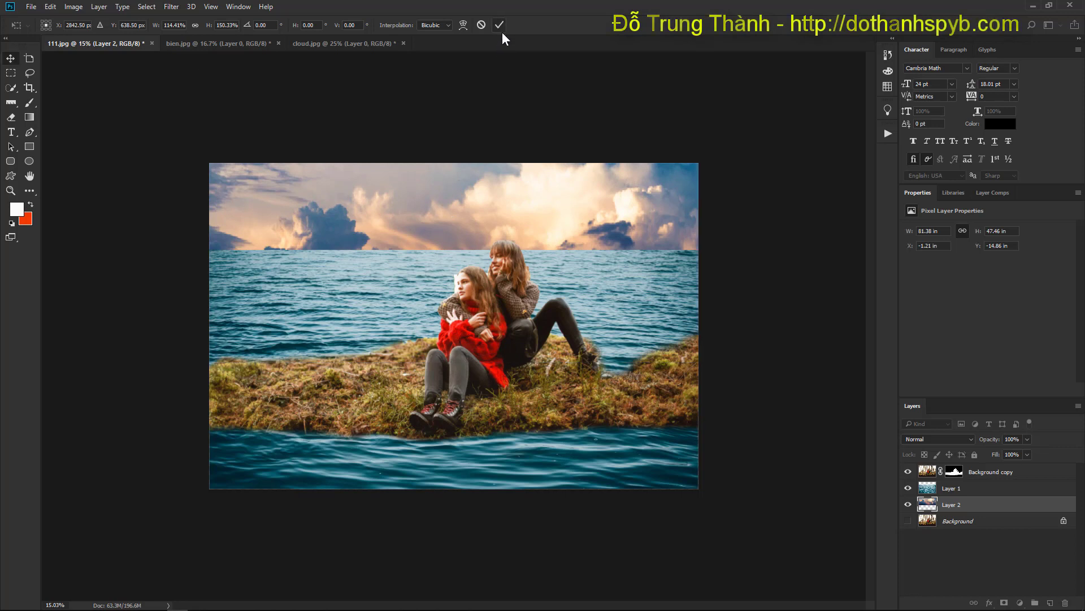
Add a layer mask to the sea layer and blend its horizon into the sky with a short vertical black-to-white gradient
click(955, 489)
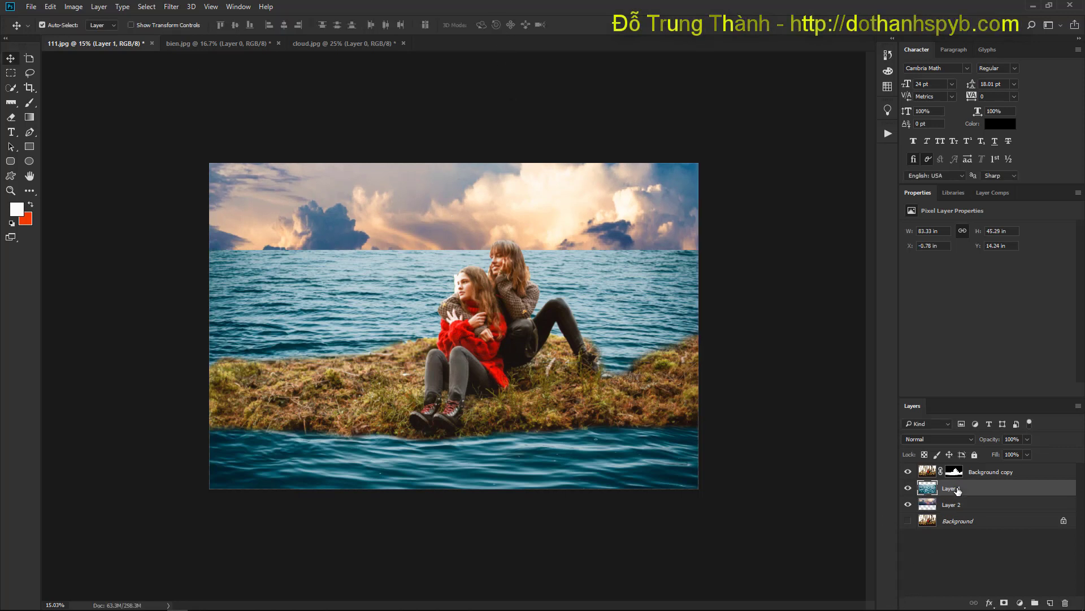
click(1004, 602)
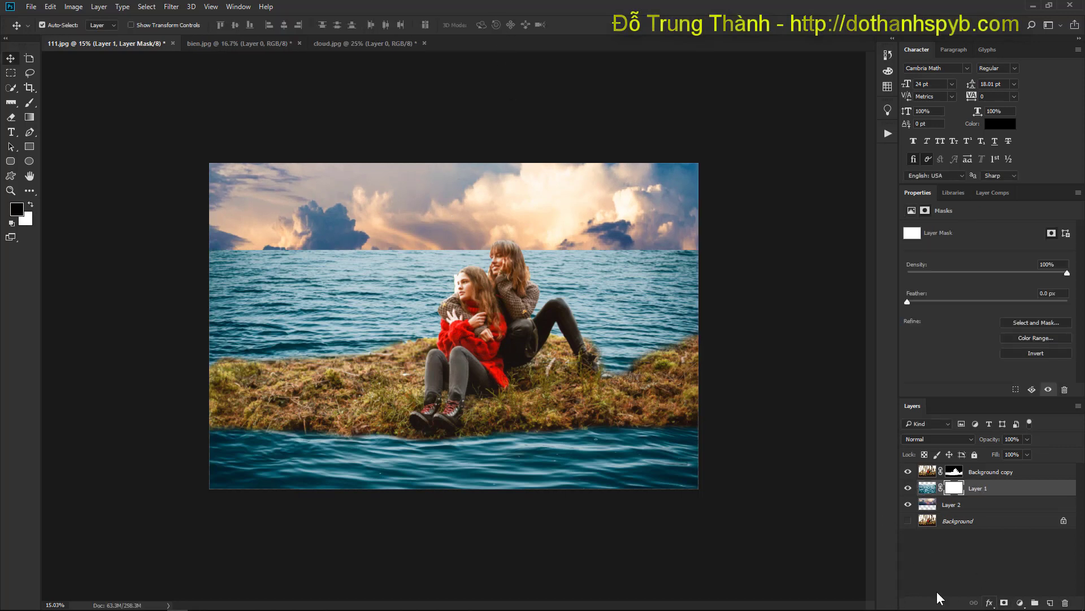
click(29, 117)
drag(405, 252, 410, 293)
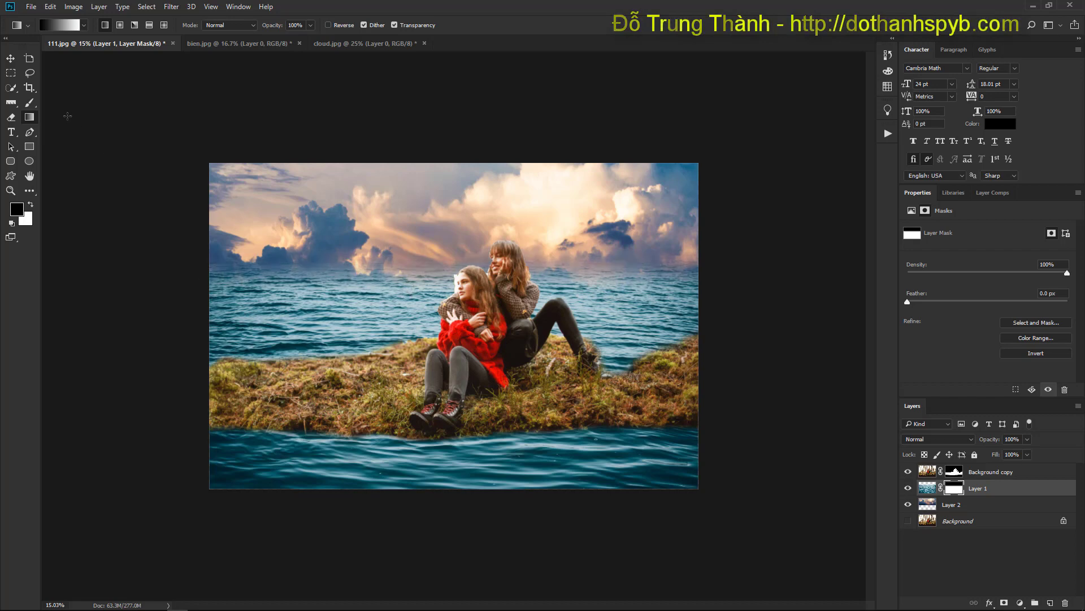
key(v)
Extend the canvas upward with the Crop tool to make room for more sky above the women
click(29, 87)
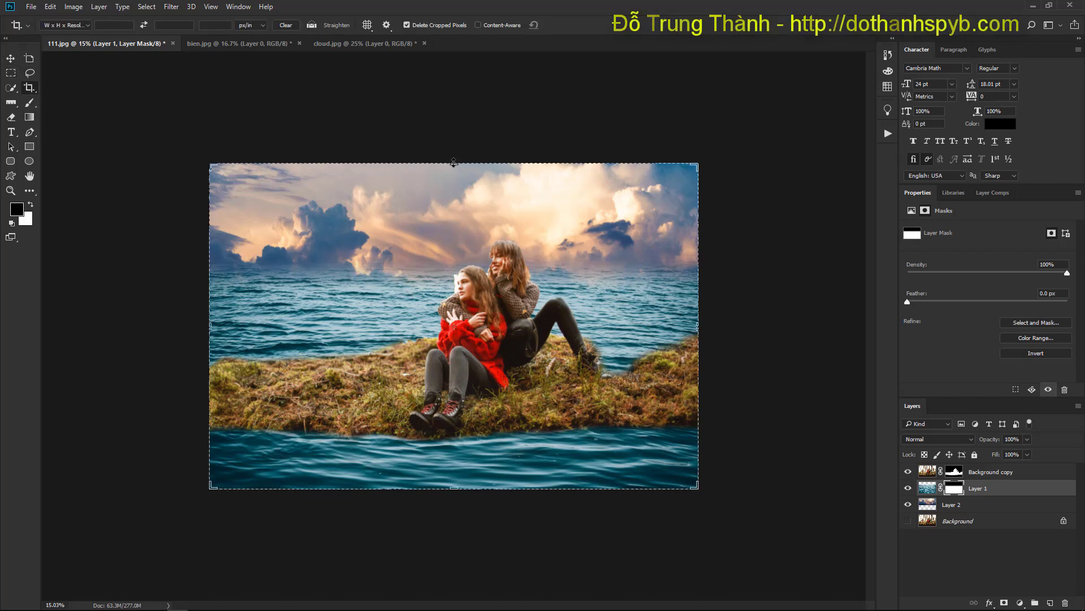
drag(453, 162, 445, 75)
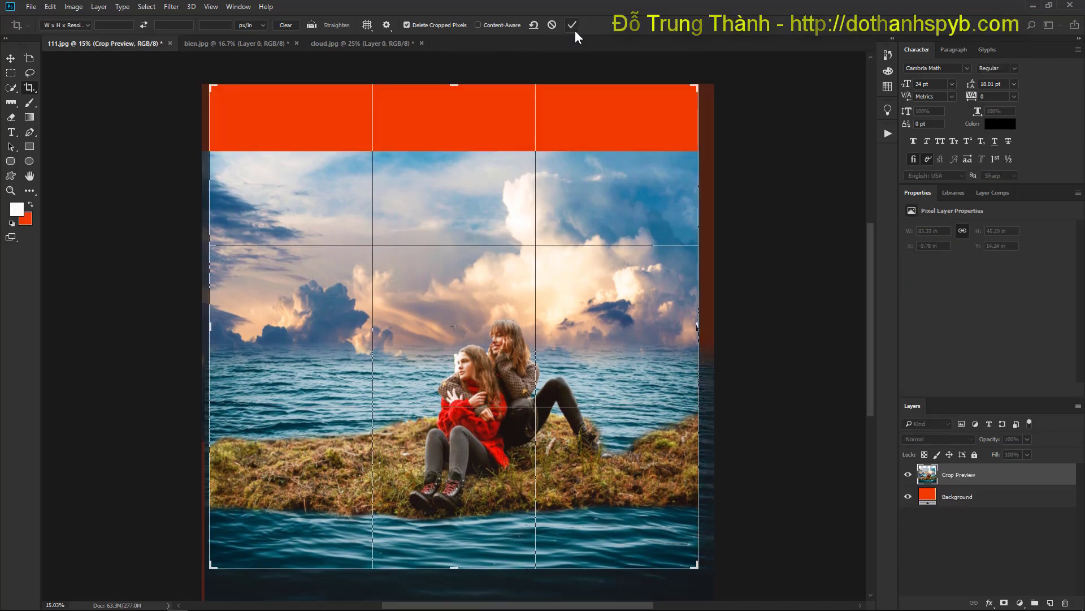
click(573, 26)
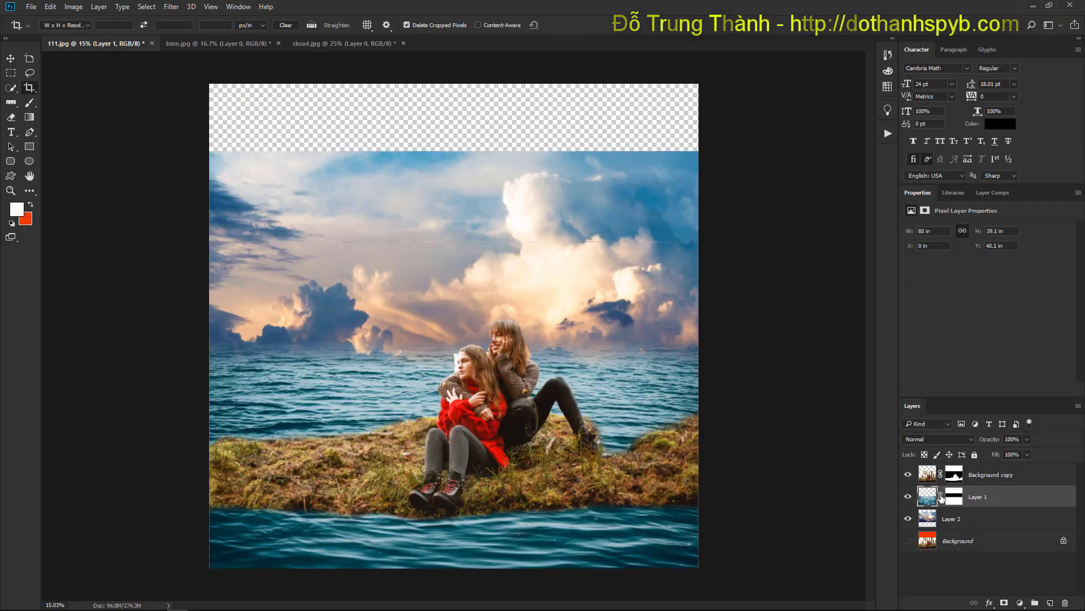
Stretch the cloud layer to about 162% width and 126% height and reposition it to fill the extended canvas up to its upper edge
click(970, 518)
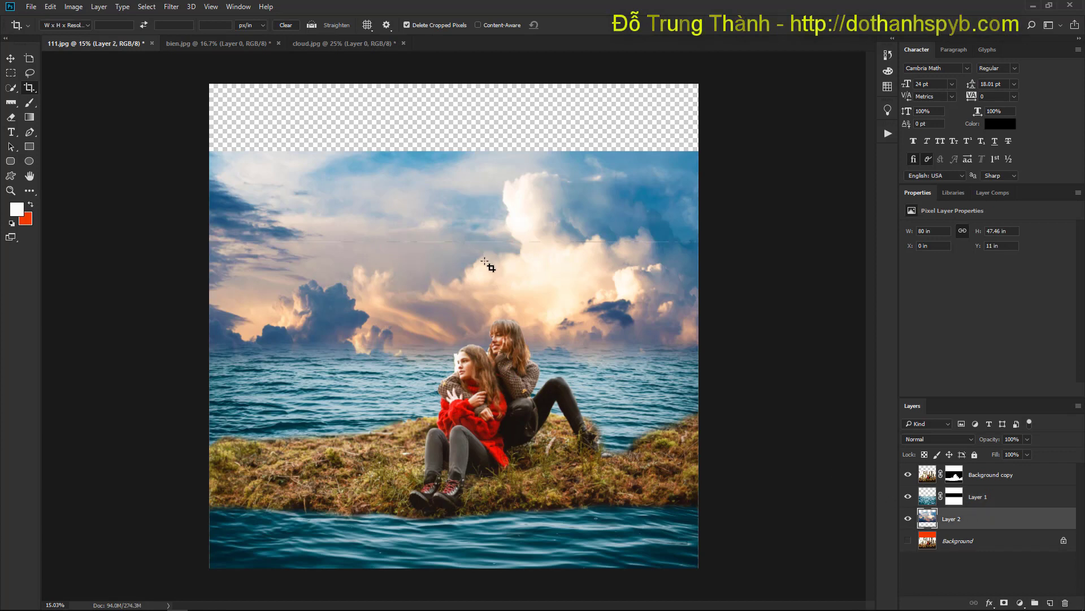
key(ctrl+t)
drag(449, 148, 454, 83)
drag(209, 263, 26, 262)
drag(699, 263, 804, 273)
drag(610, 273, 503, 276)
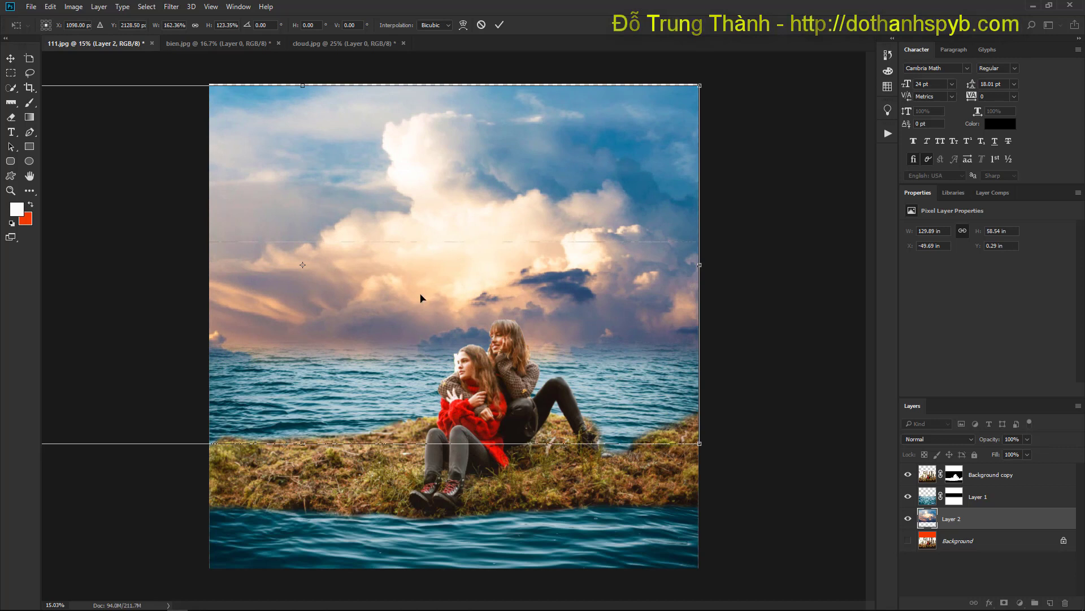
drag(433, 279, 486, 279)
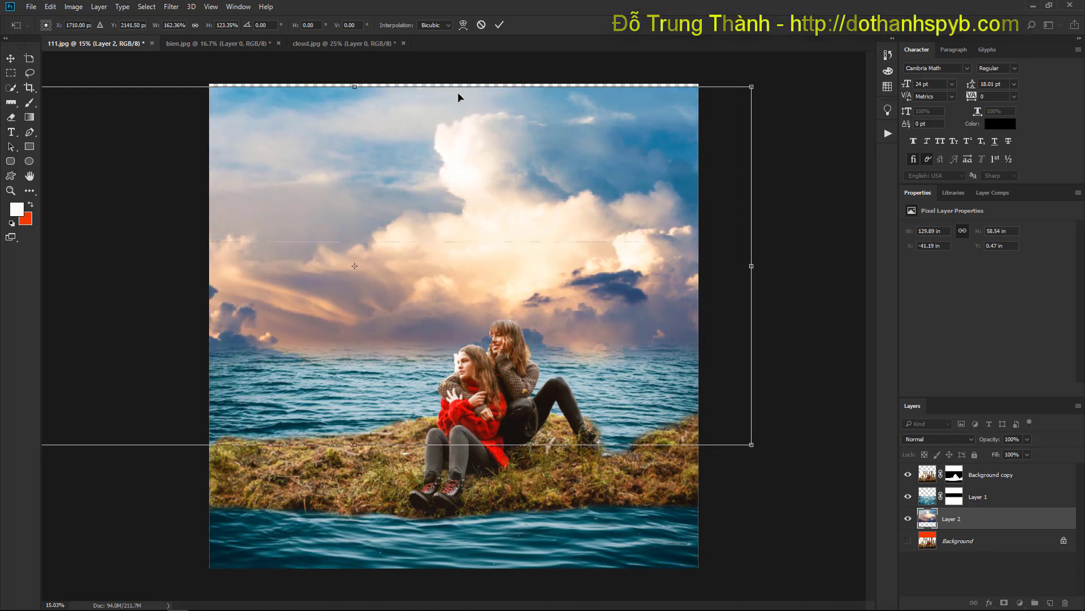
drag(455, 86, 455, 85)
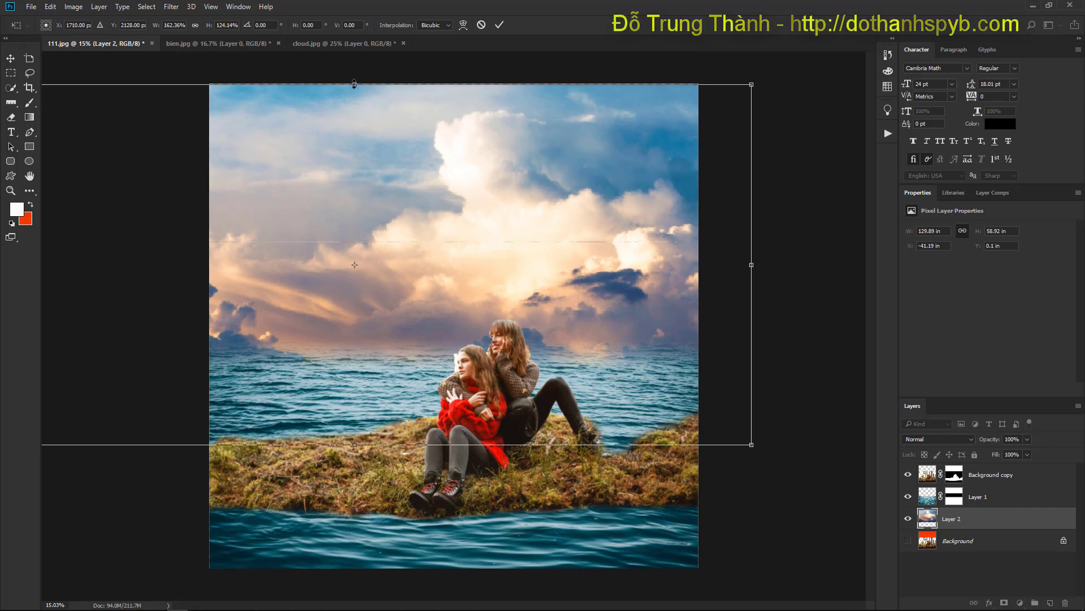
drag(354, 84, 368, 81)
click(499, 25)
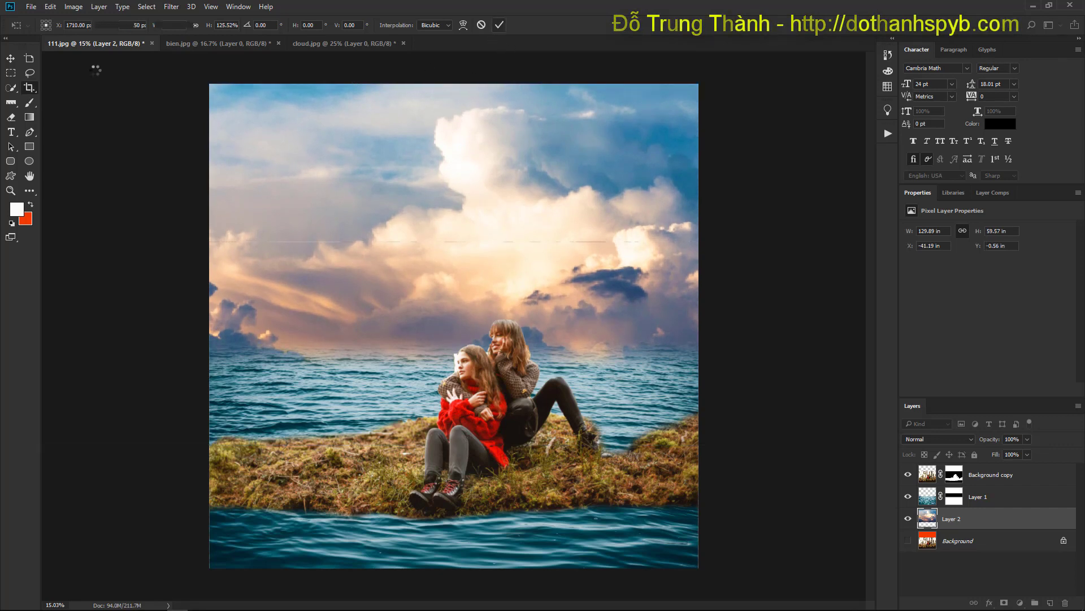
Flip the cloud layer horizontally
key(c)
click(50, 6)
mouse_move(103, 250)
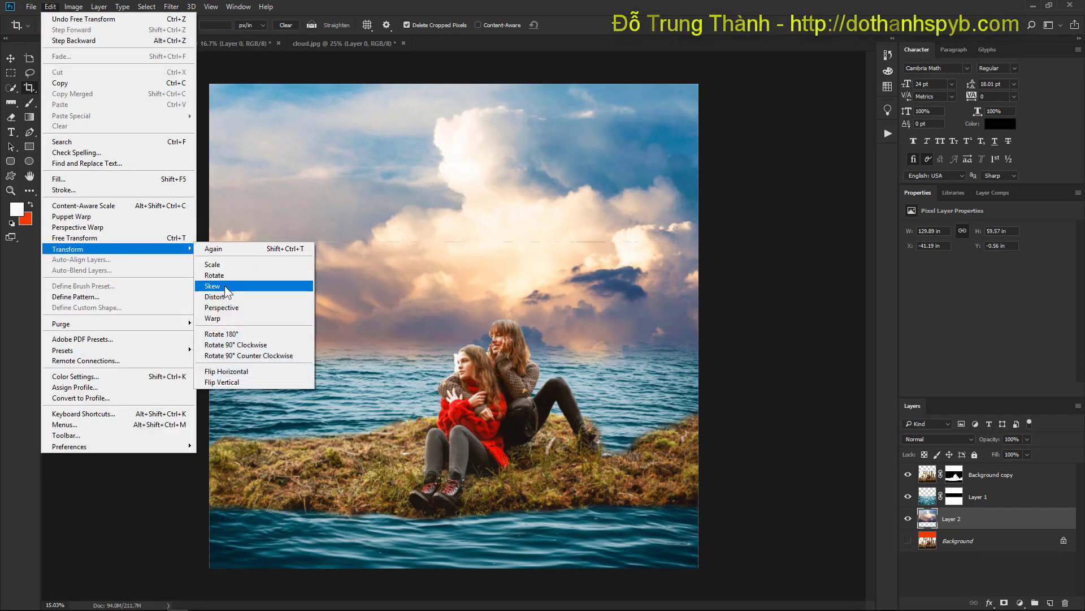
click(228, 368)
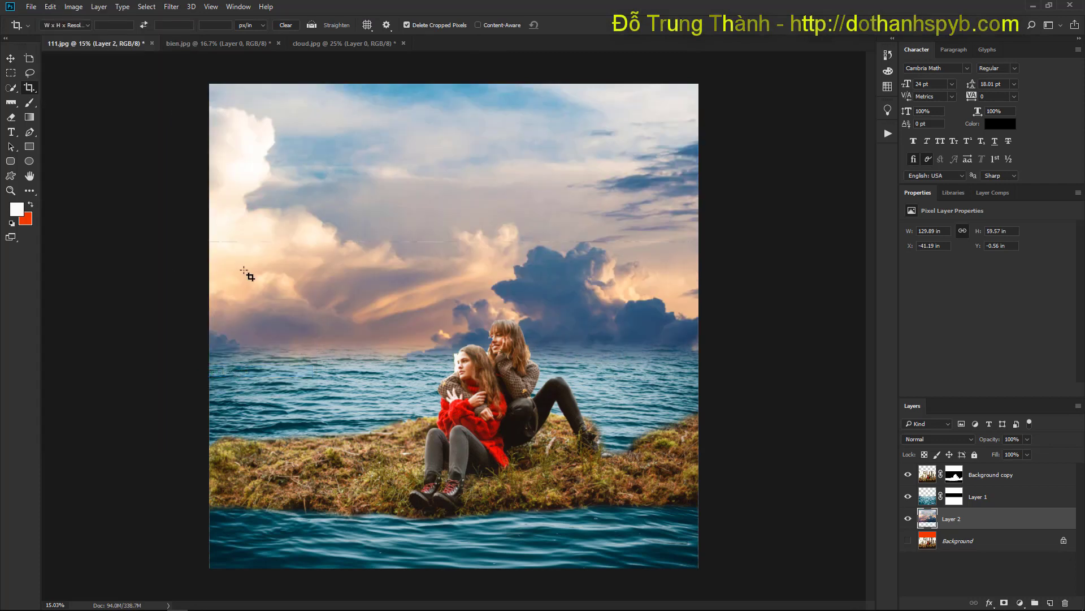
Shift the image slightly within the crop frame and apply the crop, trimming the sky that extends beyond the canvas
drag(264, 271, 317, 276)
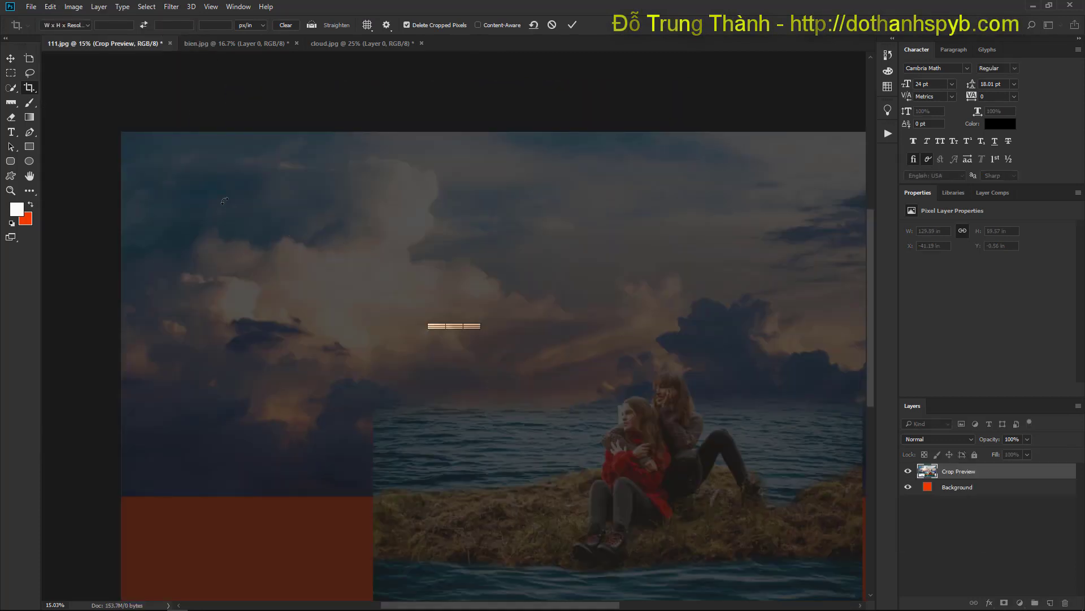
click(552, 25)
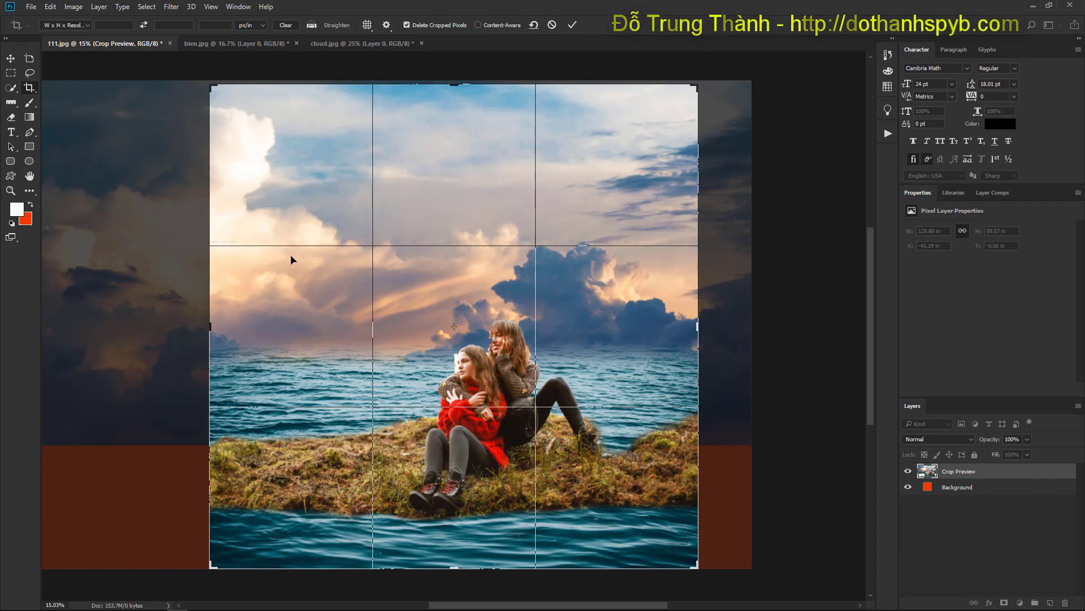
mouse_move(333, 192)
mouse_down()
mouse_move(372, 191)
mouse_move(332, 194)
mouse_up()
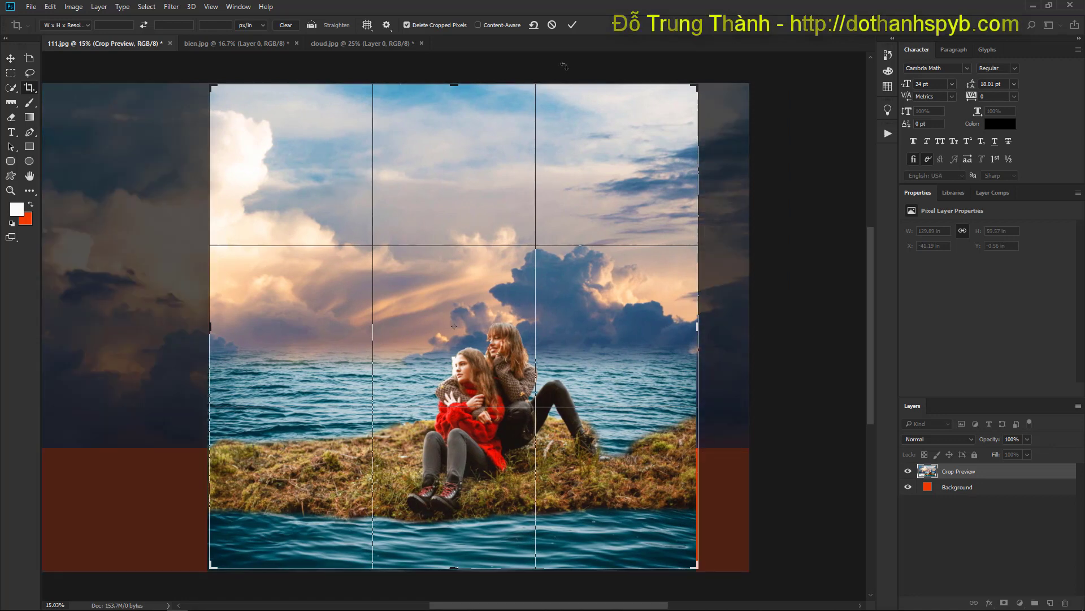
click(572, 25)
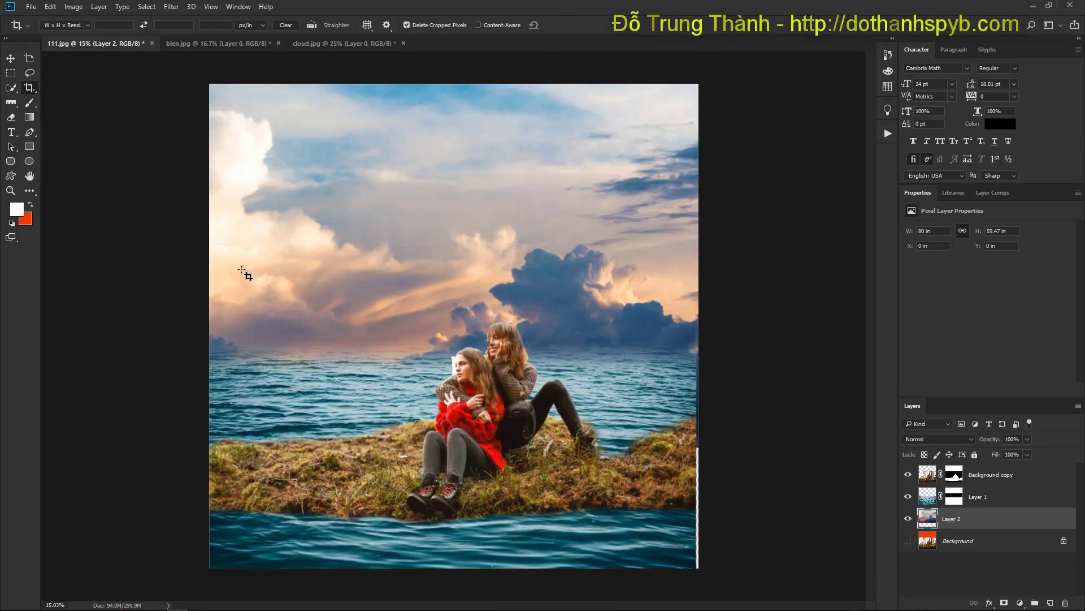
click(244, 274)
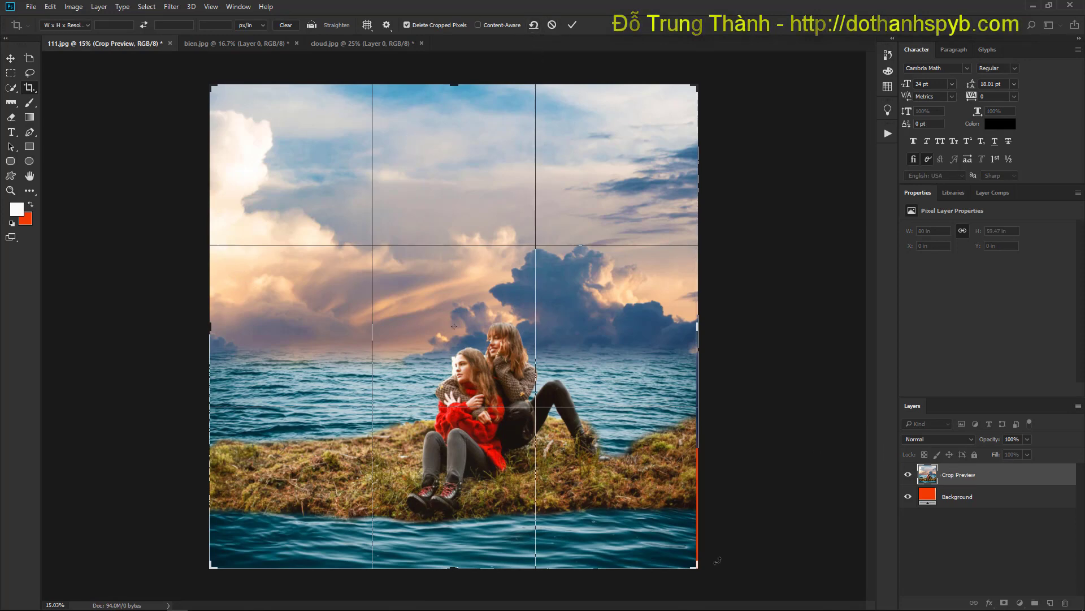
click(572, 24)
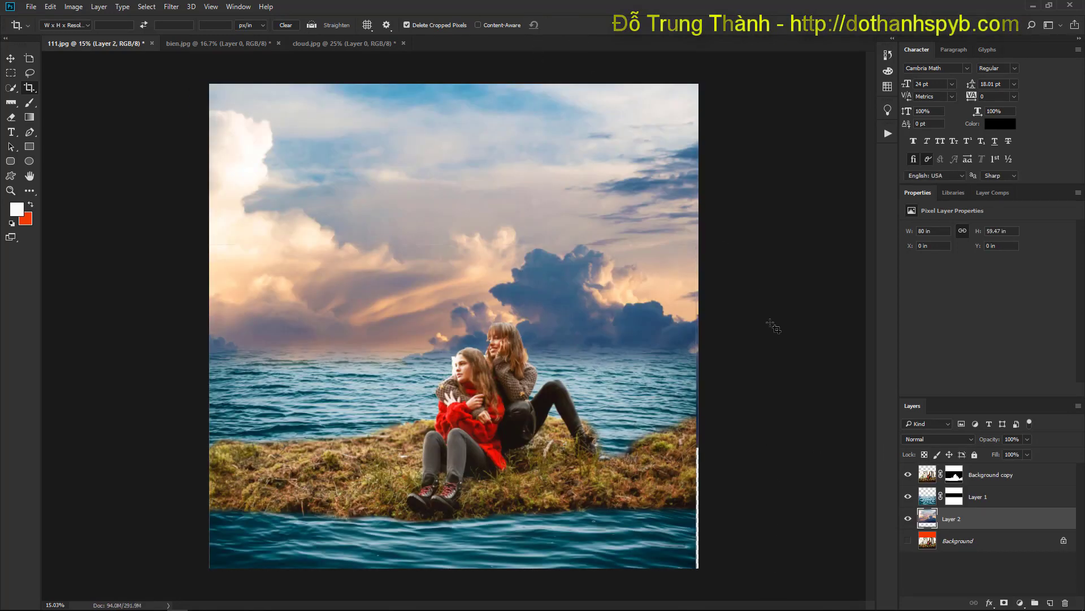
Widen the cloud layer toward the right to about 93.9 in, keeping its height
key(ctrl+t)
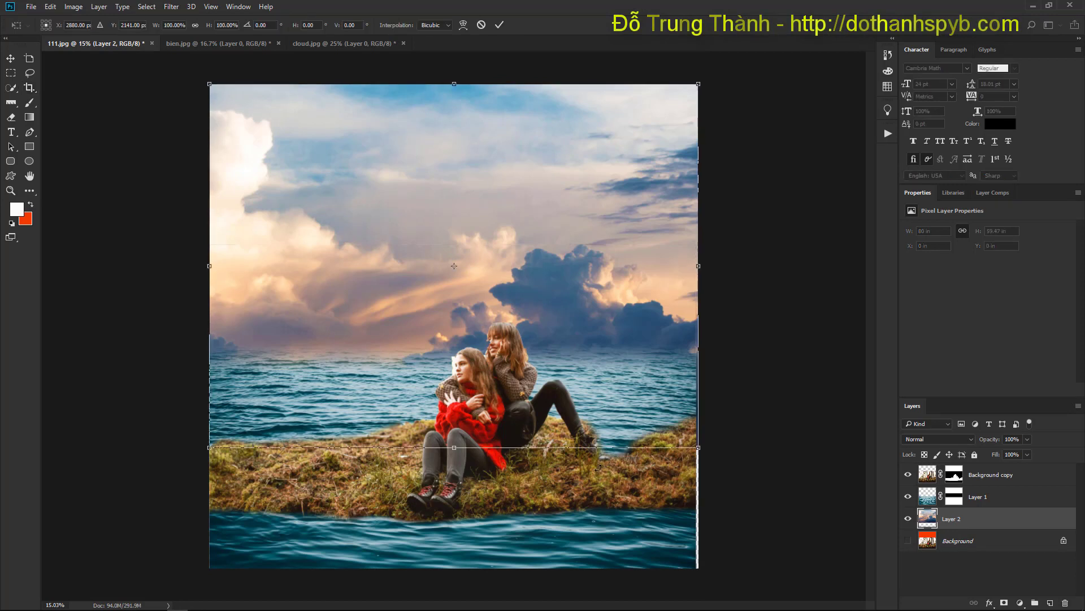
mouse_move(209, 266)
mouse_down()
mouse_move(164, 267)
mouse_move(237, 272)
mouse_move(197, 275)
mouse_move(209, 266)
mouse_up()
drag(699, 265, 784, 267)
click(499, 25)
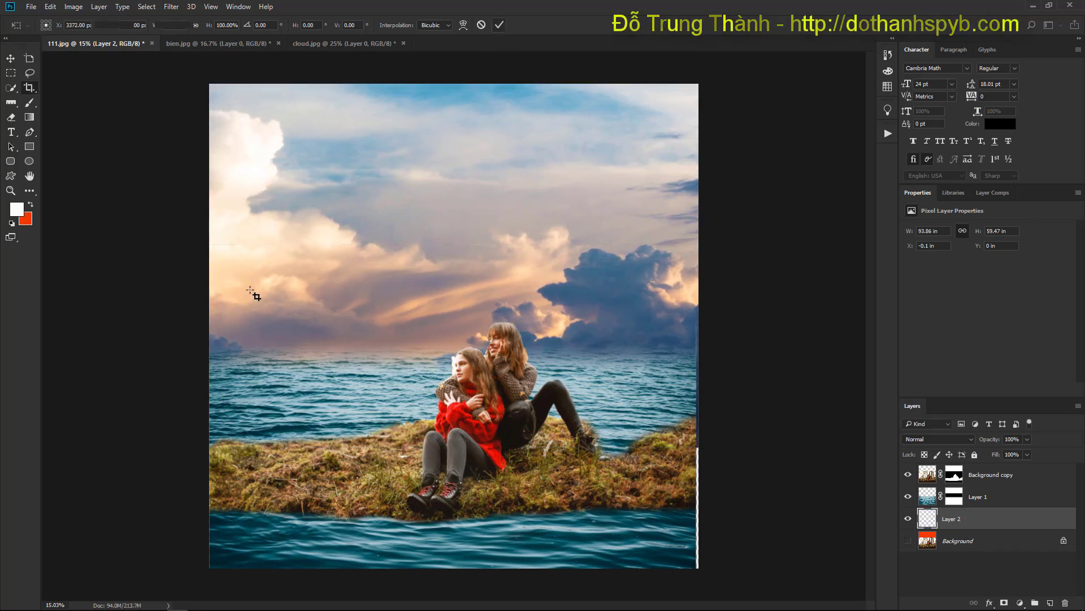
Shift the cloud layer slightly down and left, and stretch it upward to about 106% height to fill the canvas's upper edge
key(c)
click(10, 58)
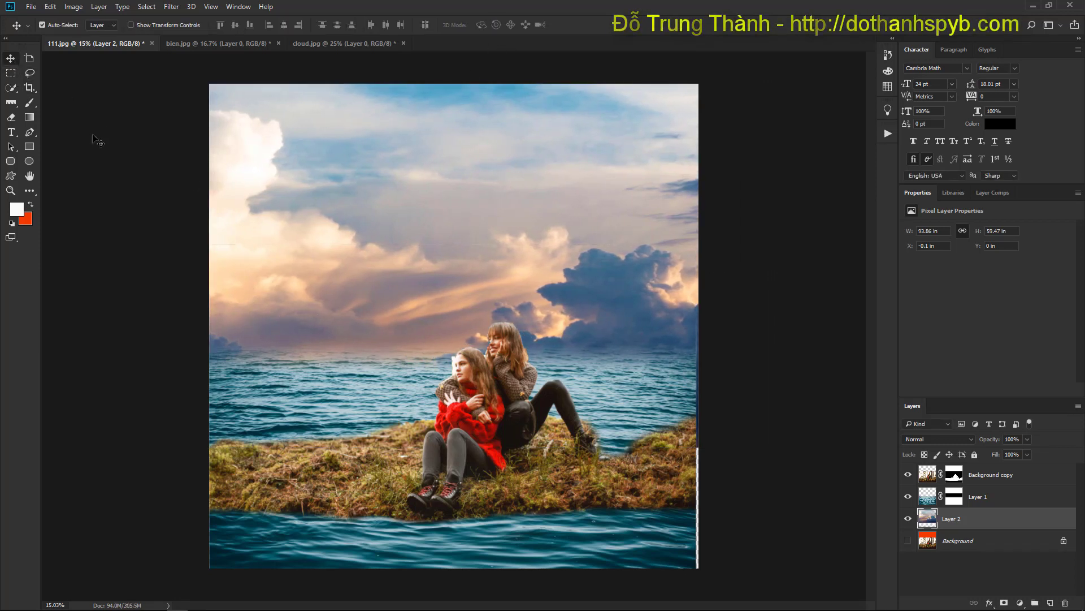
drag(400, 303, 390, 324)
key(ctrl+t)
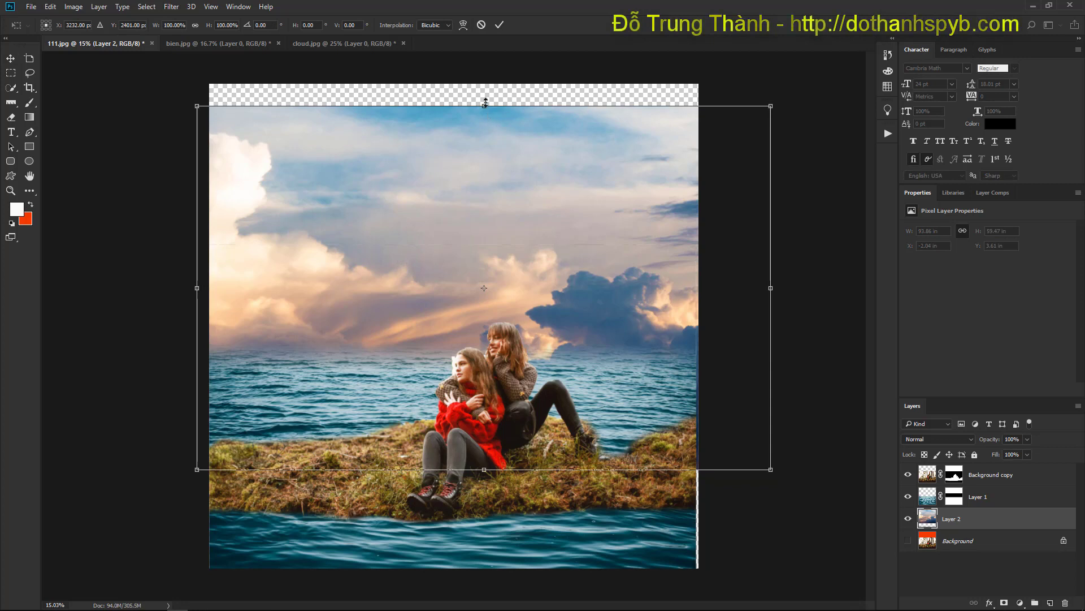
mouse_move(484, 103)
mouse_down()
mouse_move(485, 73)
mouse_move(485, 86)
mouse_up()
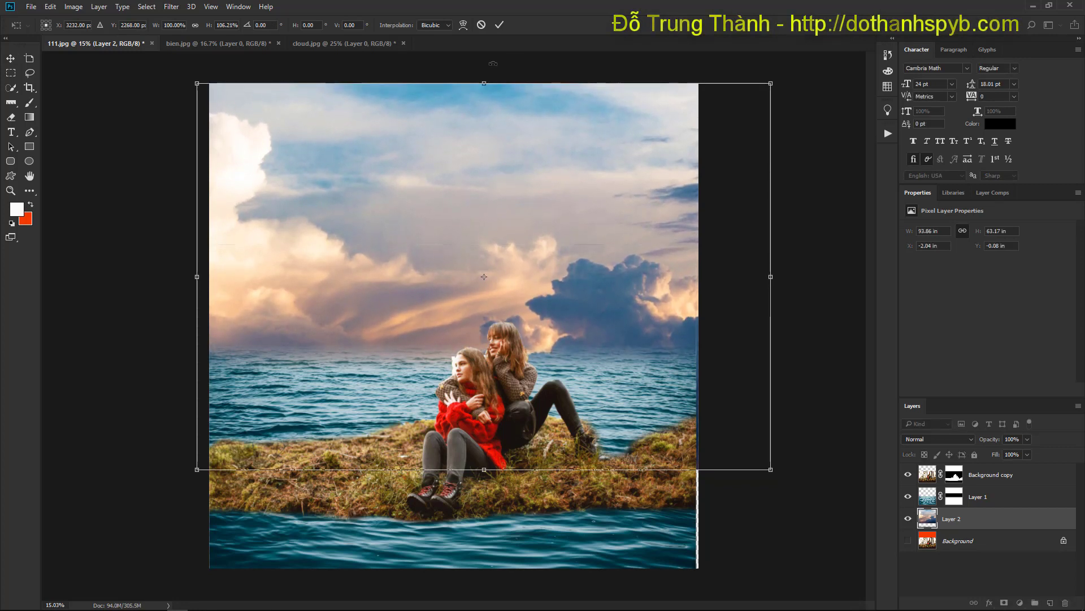
click(499, 25)
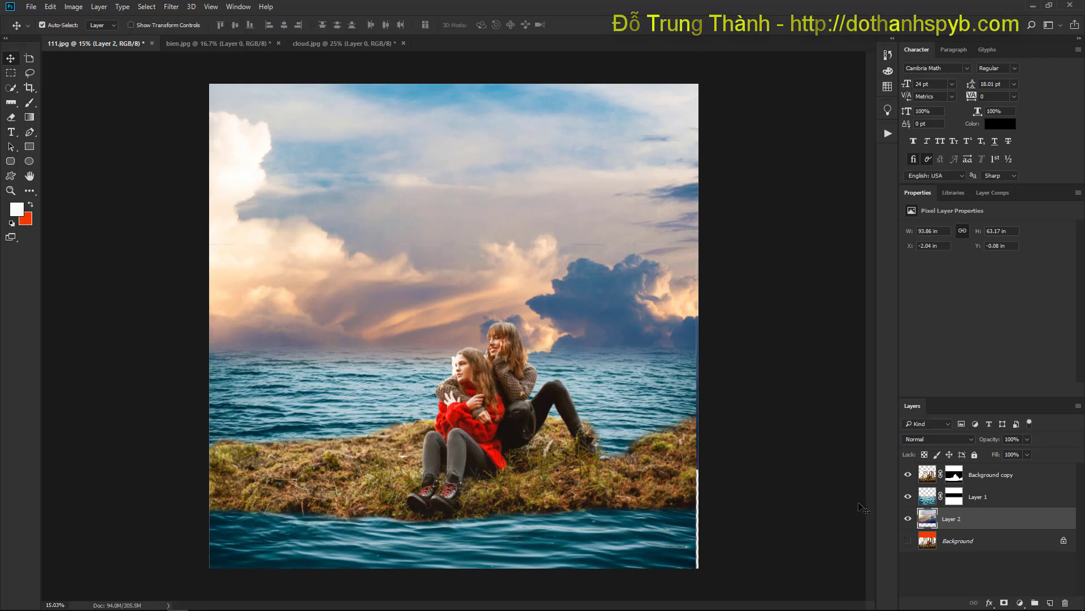
click(930, 475)
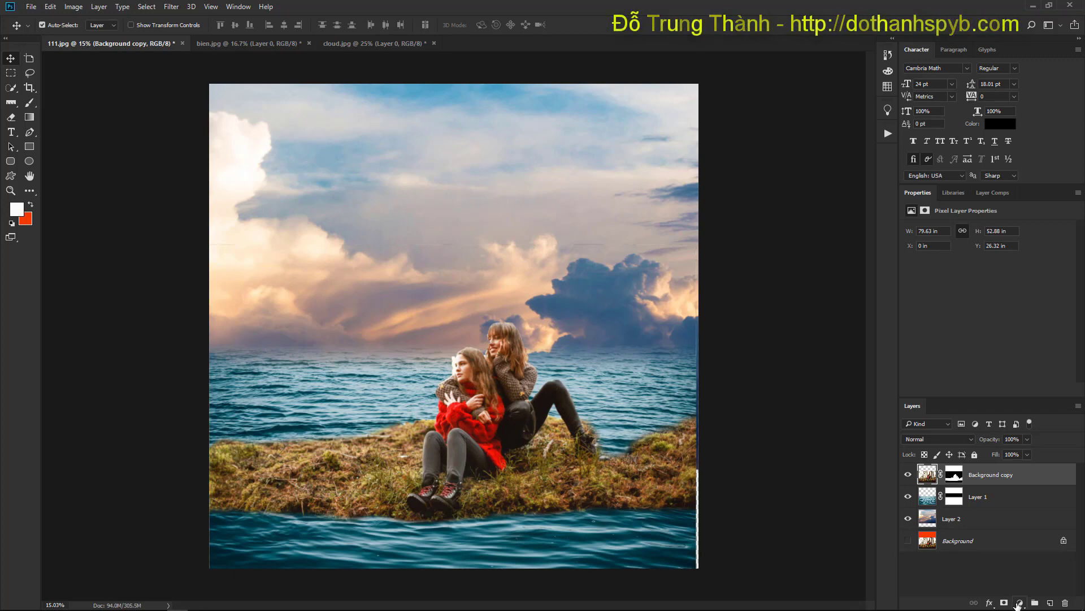
click(1019, 602)
click(1009, 357)
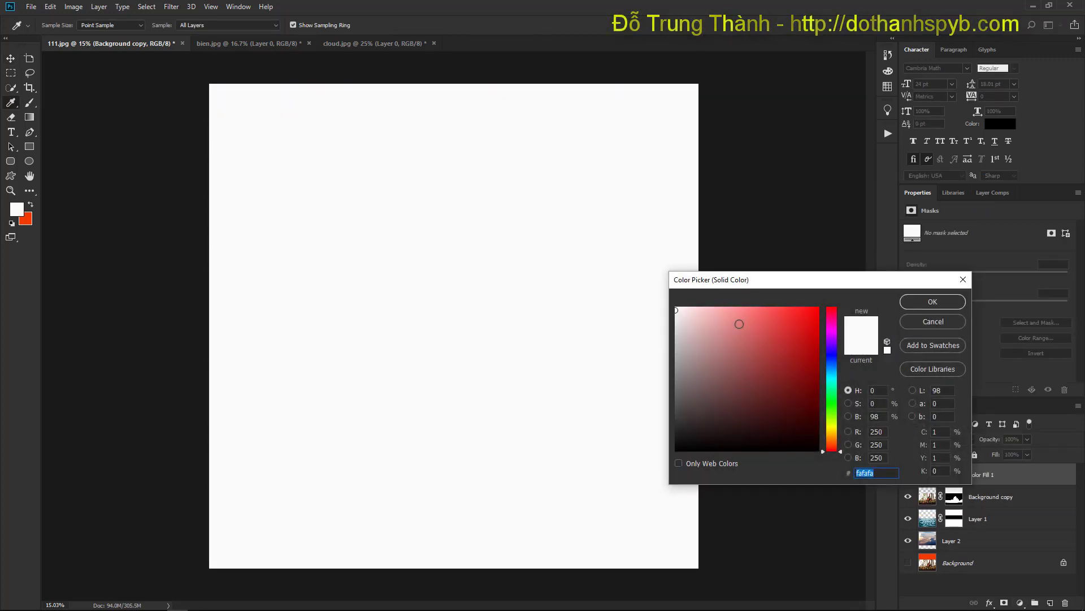
click(933, 321)
Sample the dark sea colour #01333e as the foreground colour and add a Solid Color fill layer with it above Background copy
click(17, 210)
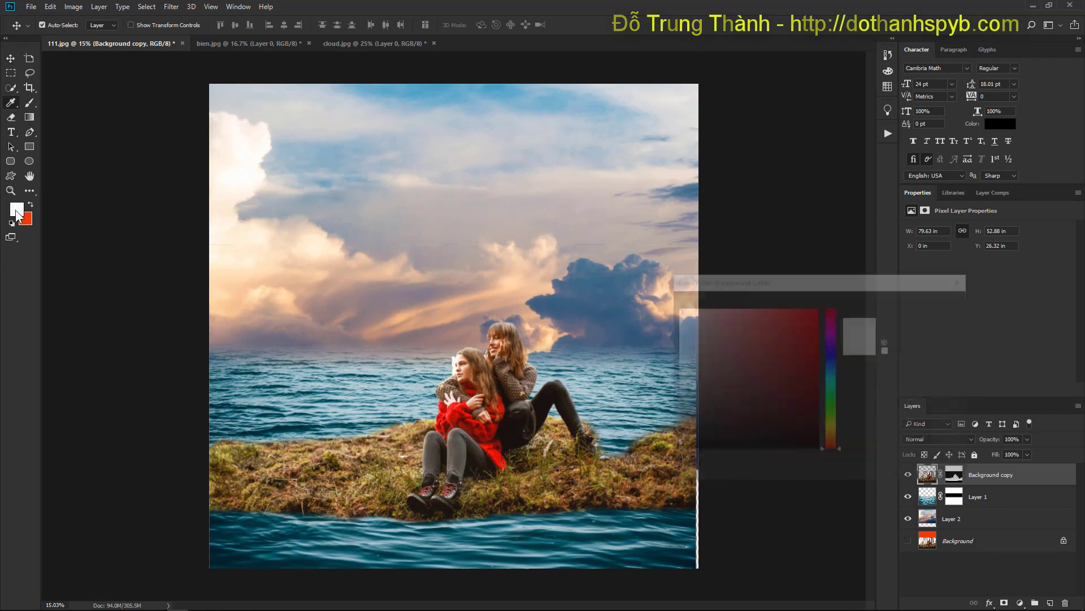
click(284, 534)
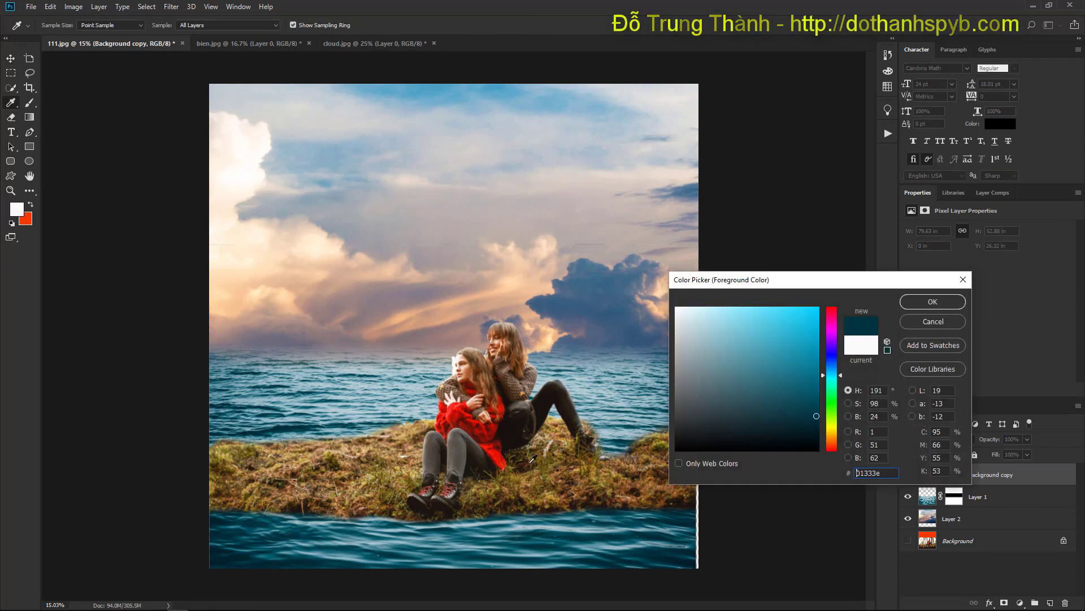
click(906, 303)
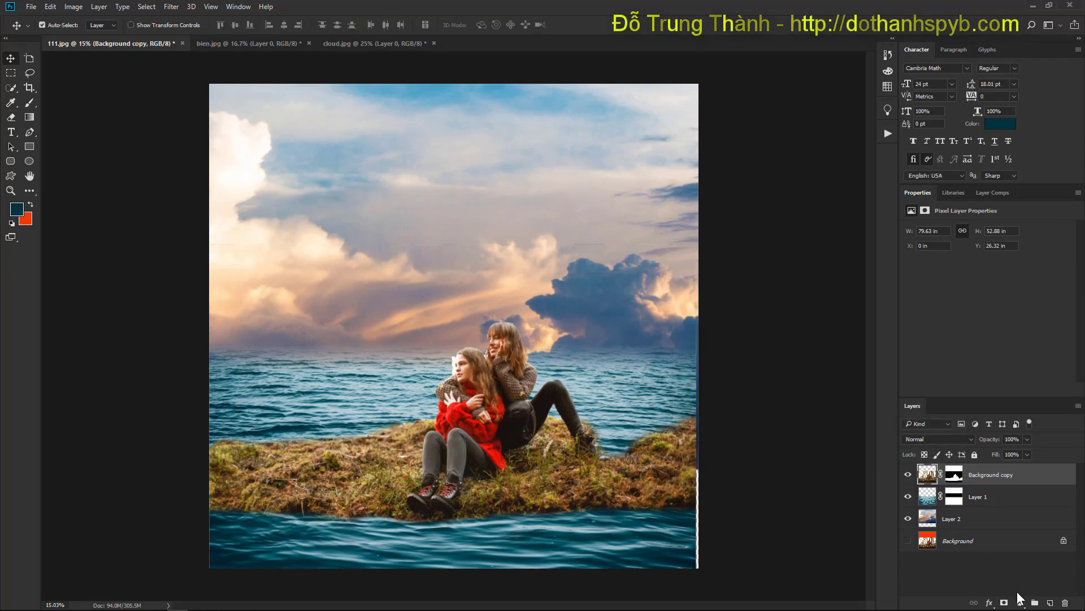
click(1021, 599)
click(1020, 357)
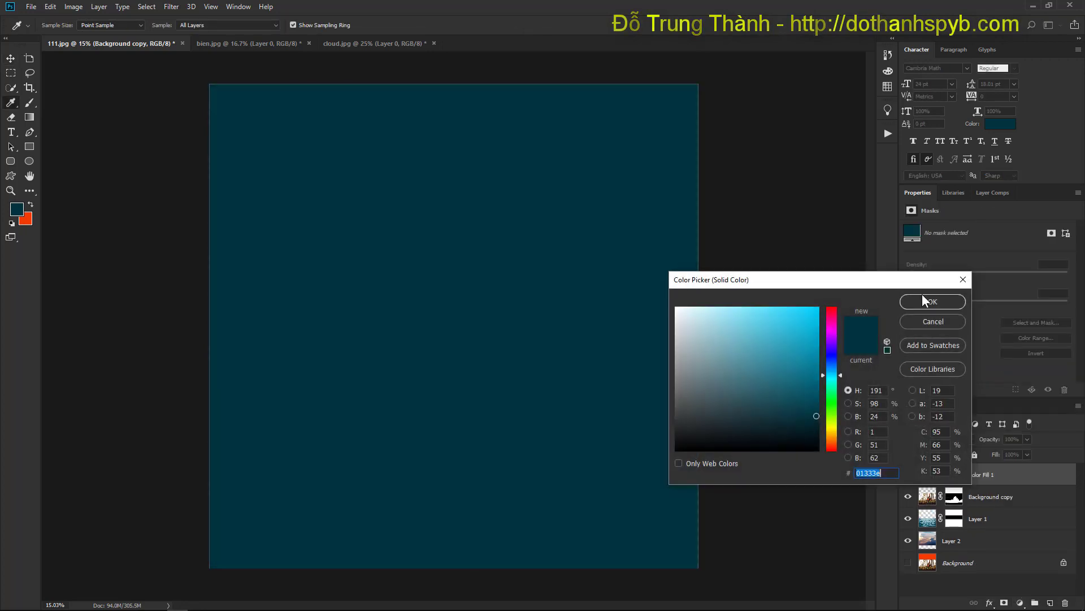
click(923, 301)
Set the colour fill layer's blend mode to Soft Light and its opacity to 45%
click(943, 439)
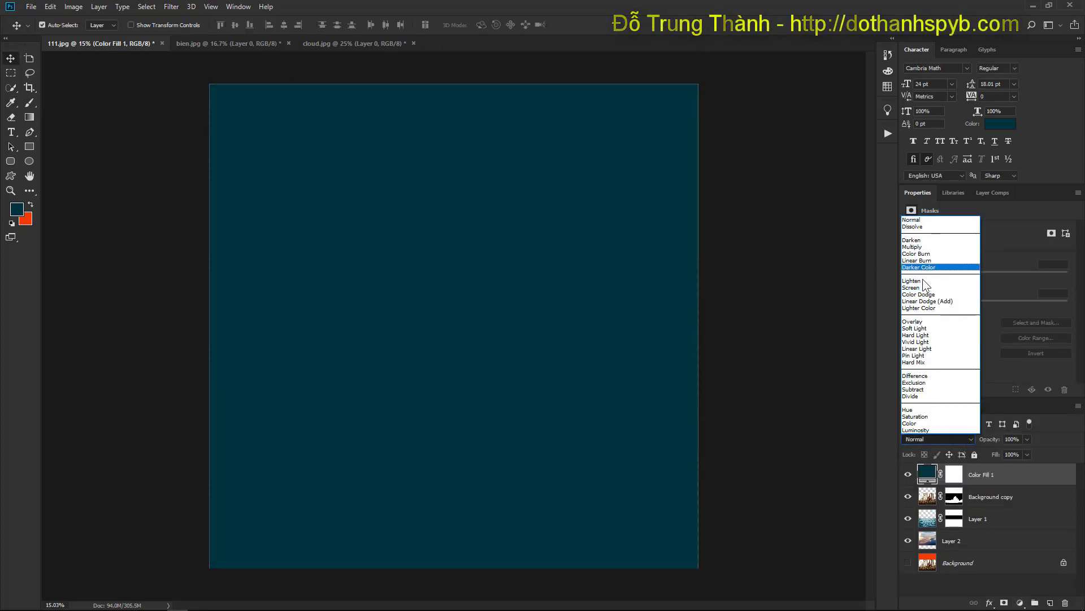
click(915, 328)
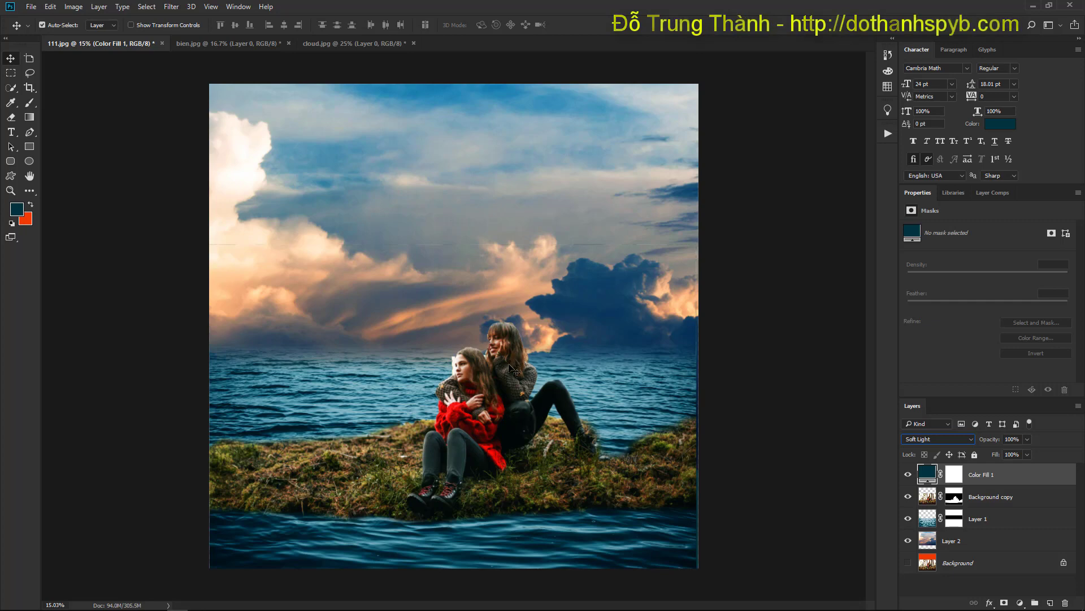
drag(988, 441, 961, 447)
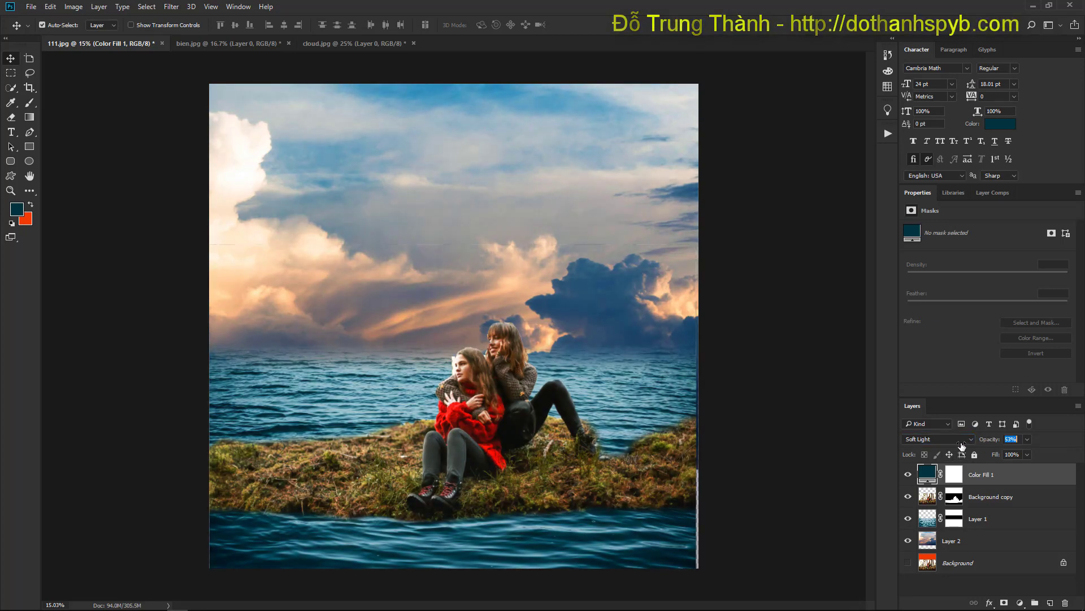
drag(962, 447, 966, 446)
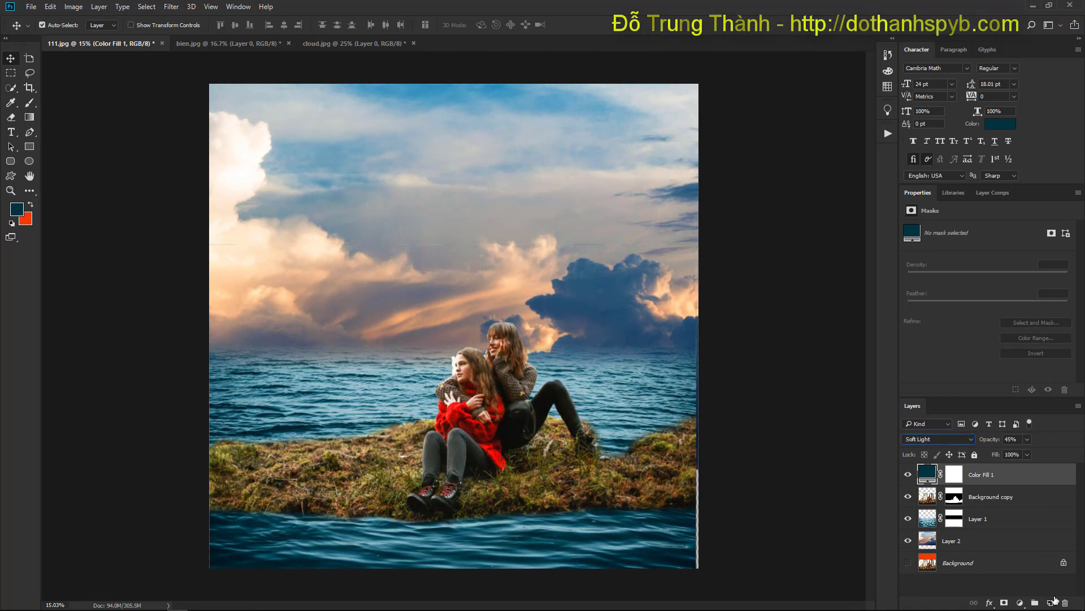
Add an empty layer above the colour fill and sample the light peach of the clouds as the foreground colour
click(1053, 601)
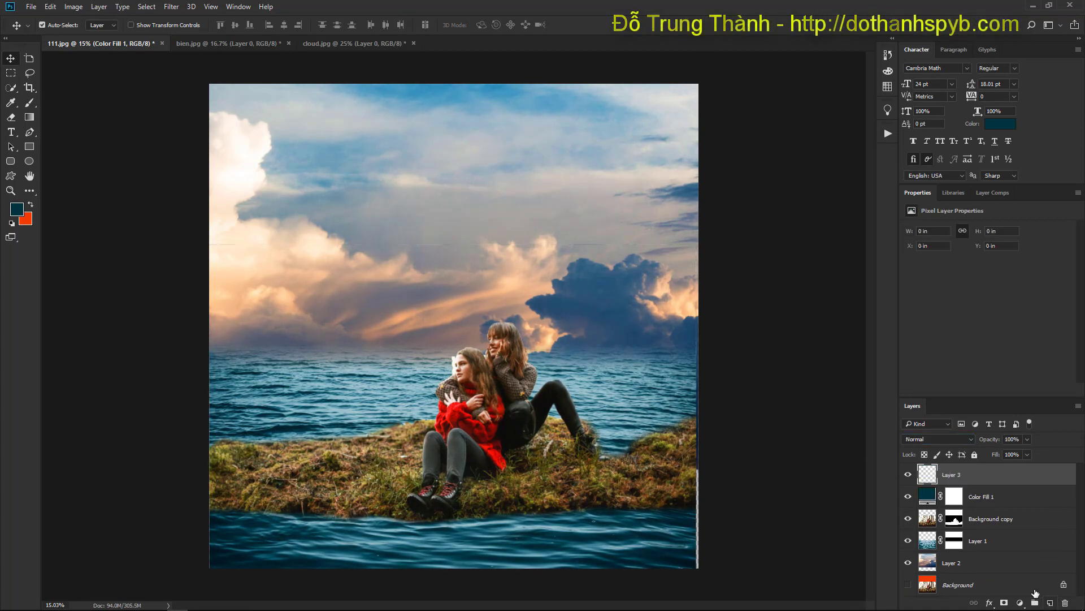
click(15, 210)
click(401, 271)
click(932, 302)
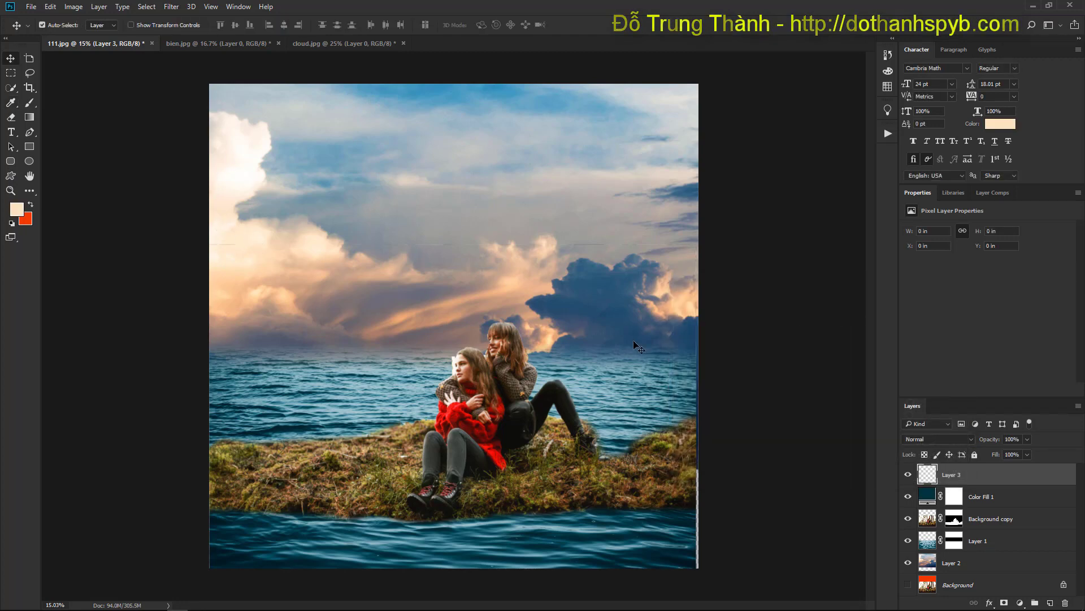
Paint the left side of the sky and sea peach with a 2165 px soft brush and blend the layer as Soft Light
click(29, 103)
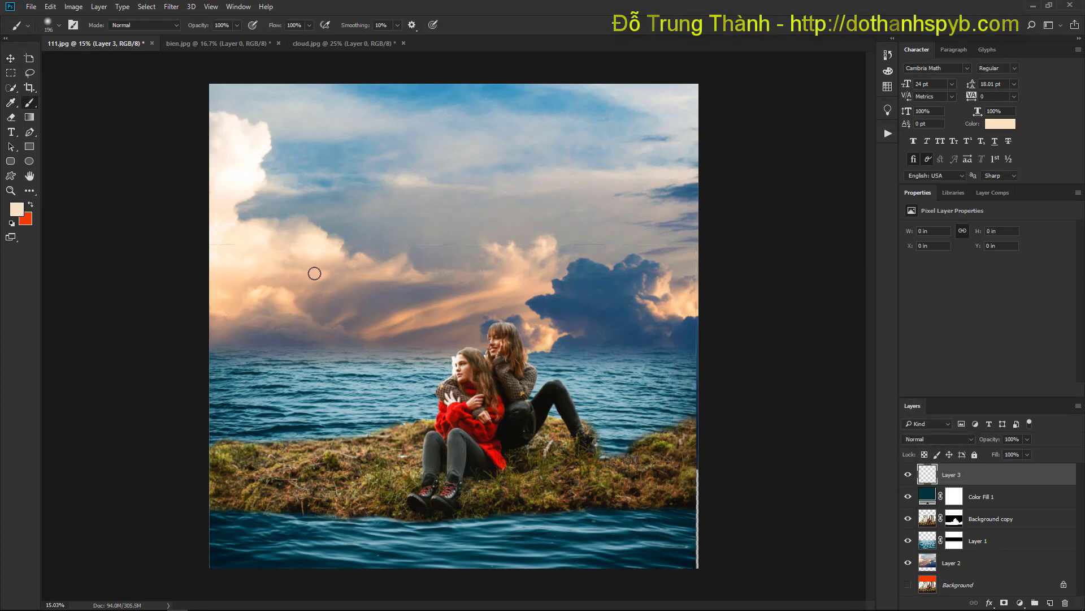
right_click(328, 272)
drag(439, 298, 456, 300)
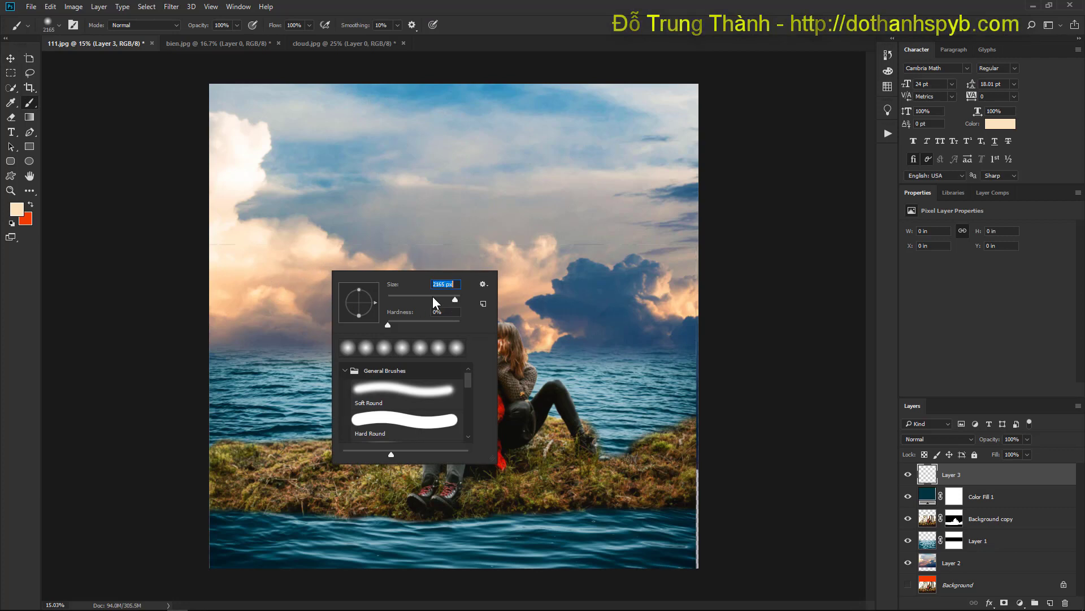
mouse_move(253, 275)
mouse_down()
mouse_move(273, 330)
mouse_move(230, 349)
mouse_move(220, 358)
mouse_move(252, 362)
mouse_move(209, 389)
mouse_move(342, 301)
mouse_move(284, 279)
mouse_move(270, 226)
mouse_move(239, 202)
mouse_move(279, 217)
mouse_move(339, 216)
mouse_move(340, 200)
mouse_move(360, 216)
mouse_move(331, 323)
mouse_move(268, 370)
mouse_move(221, 384)
mouse_move(267, 363)
mouse_move(287, 369)
mouse_move(336, 255)
mouse_move(286, 164)
mouse_move(254, 179)
mouse_up()
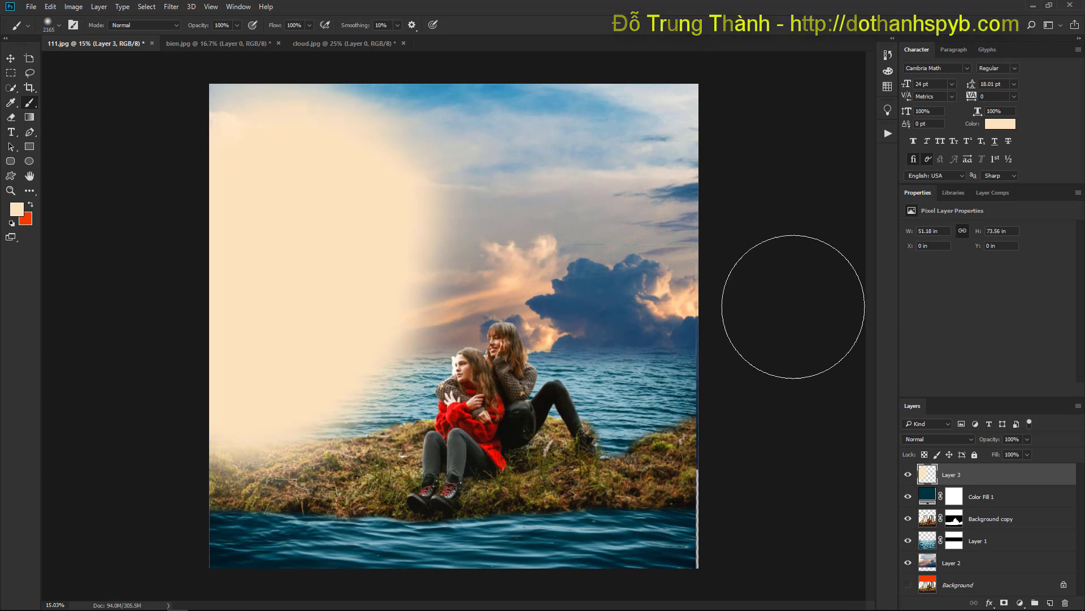
click(969, 438)
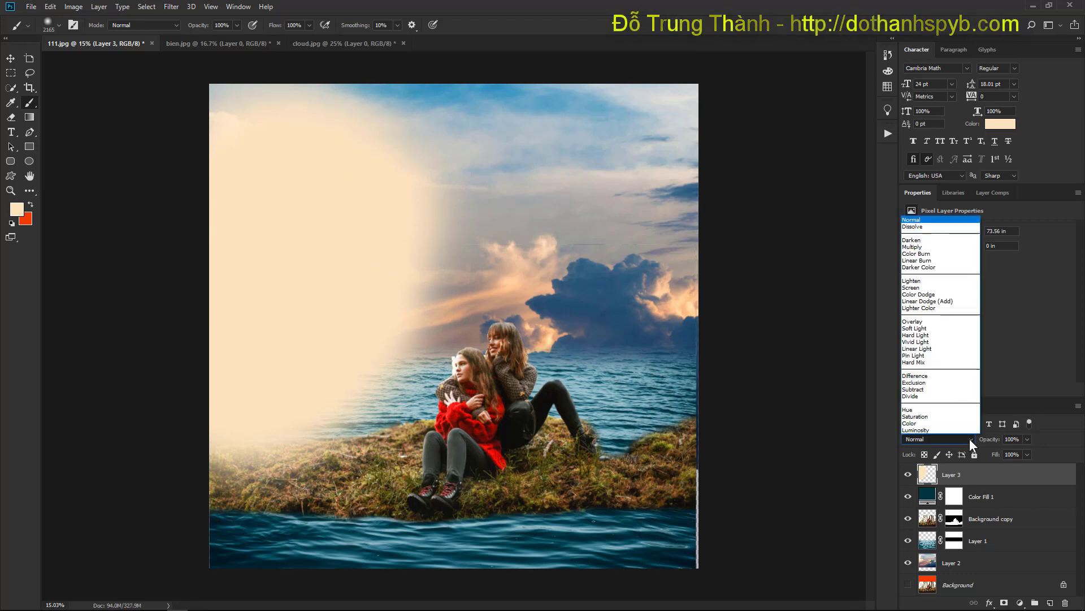
click(925, 329)
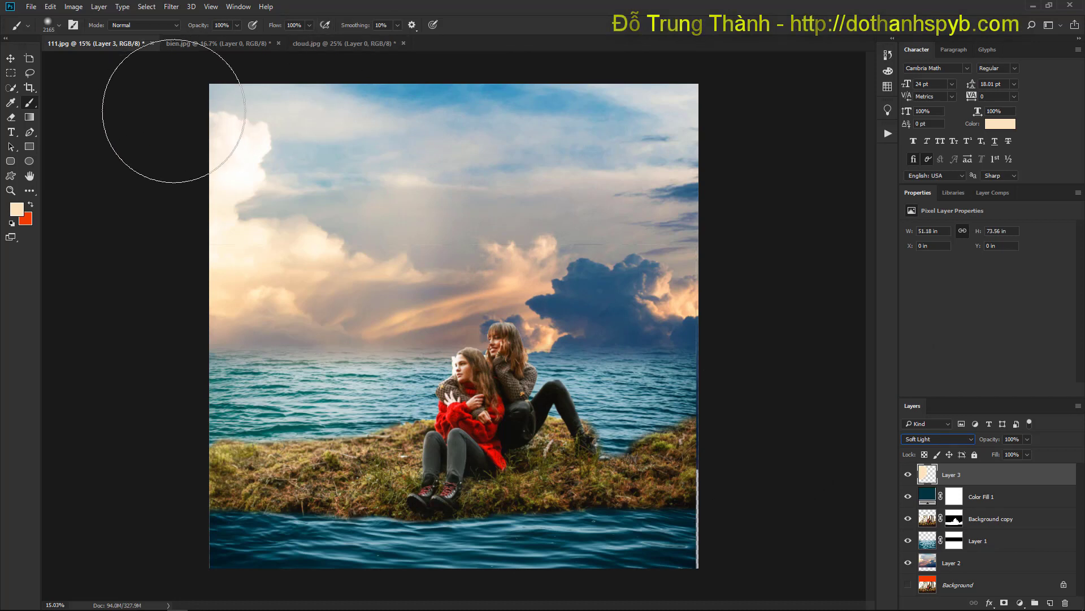
Reduce the brush size to 199 px and switch to the Move tool
right_click(379, 232)
drag(497, 254, 462, 254)
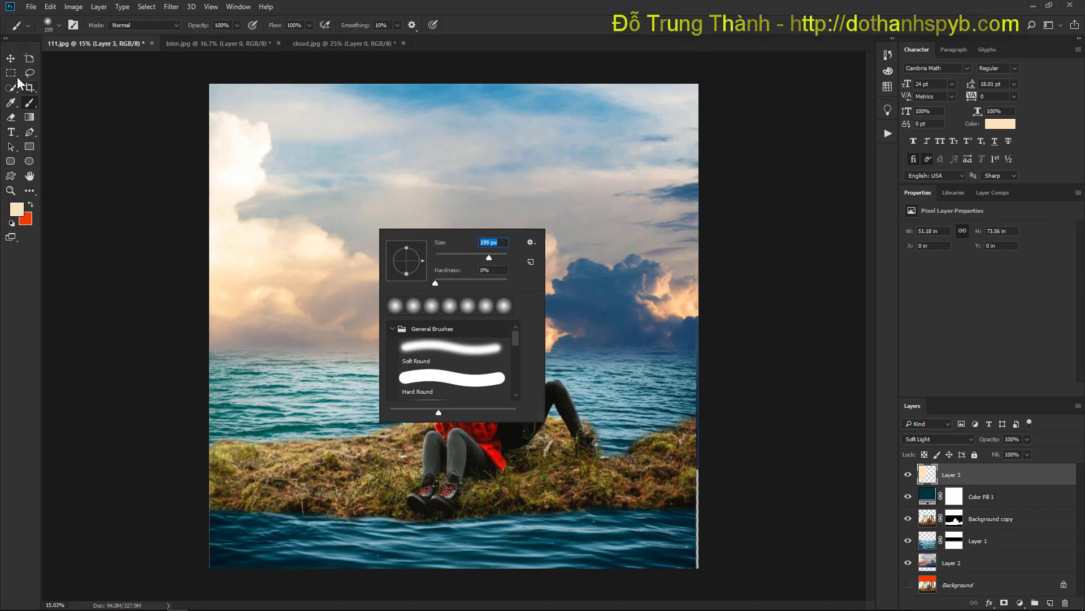
key(v)
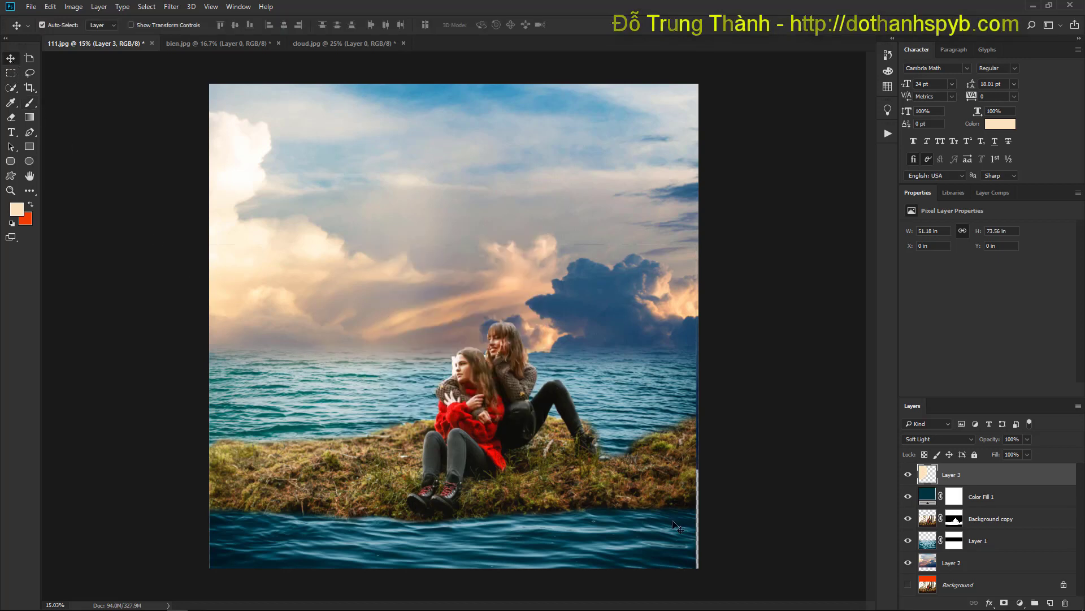
Crop narrow strips off the left and right sides of the image to remove the uneven edge
key(c)
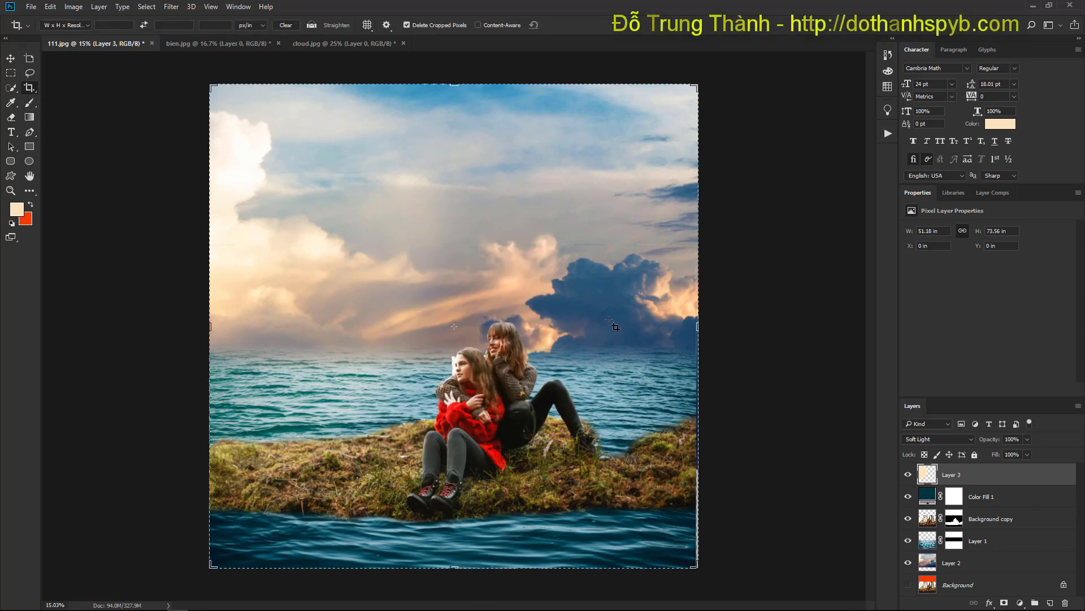
drag(699, 329, 689, 317)
drag(220, 319, 230, 313)
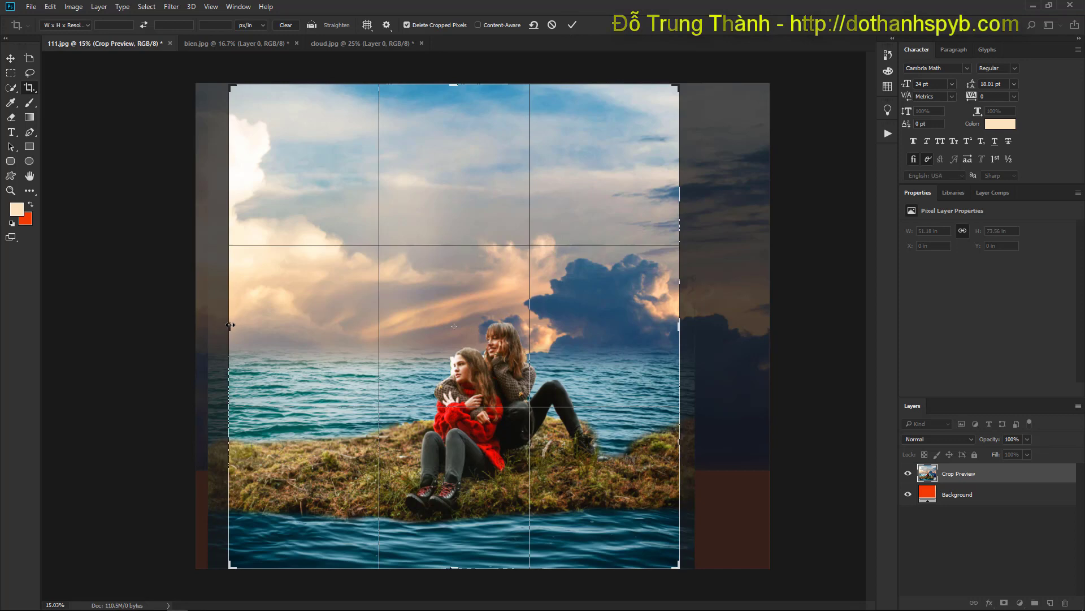
drag(230, 325, 222, 325)
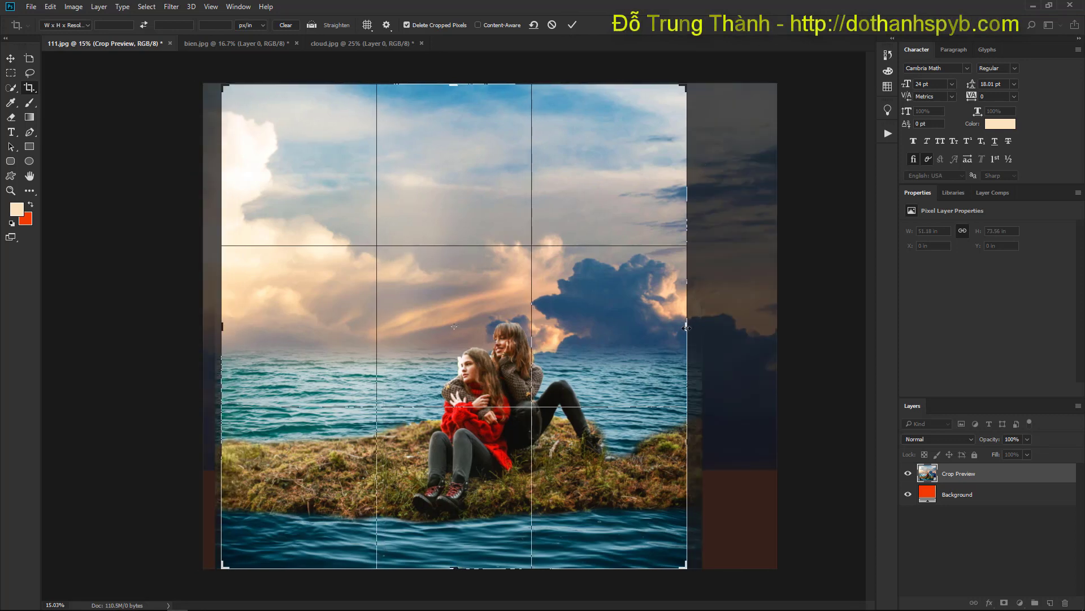
drag(686, 327, 686, 327)
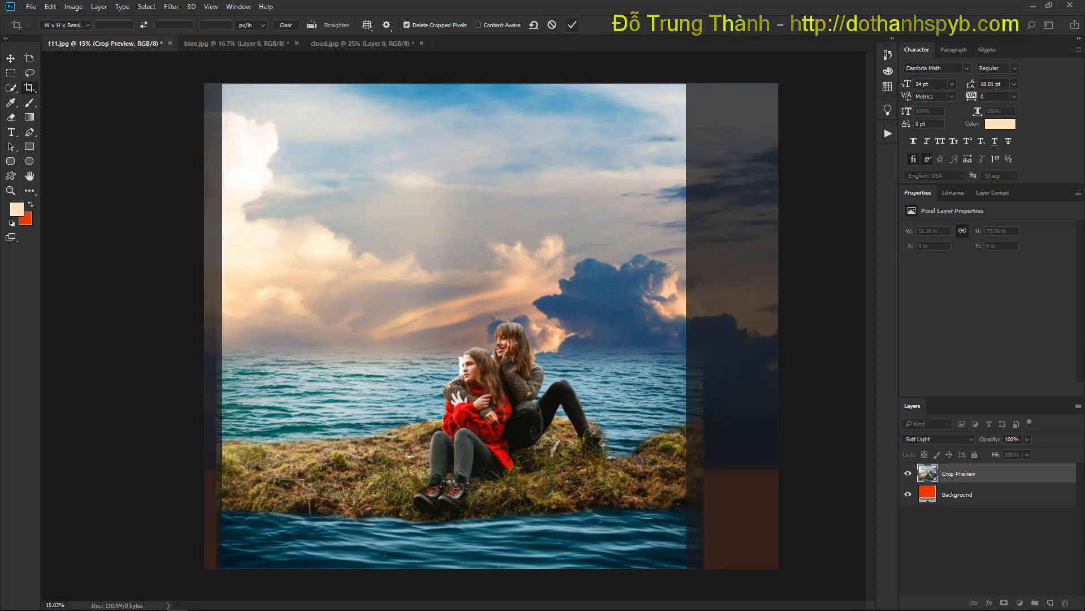
click(572, 25)
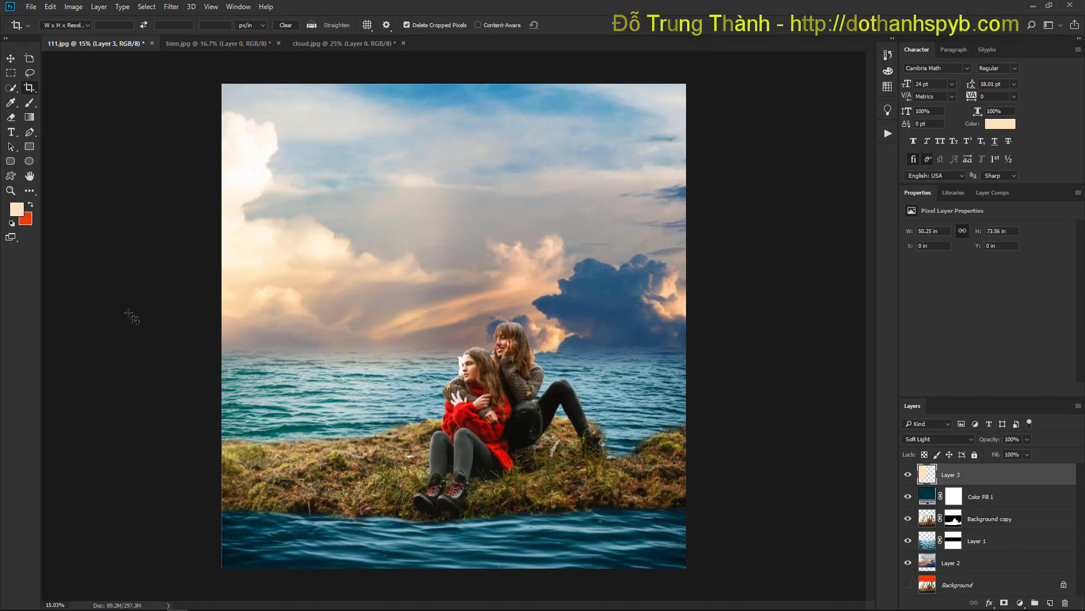
Add a Gradient fill layer on top of the composite using the Black, White preset
key(h)
key(ctrl+0)
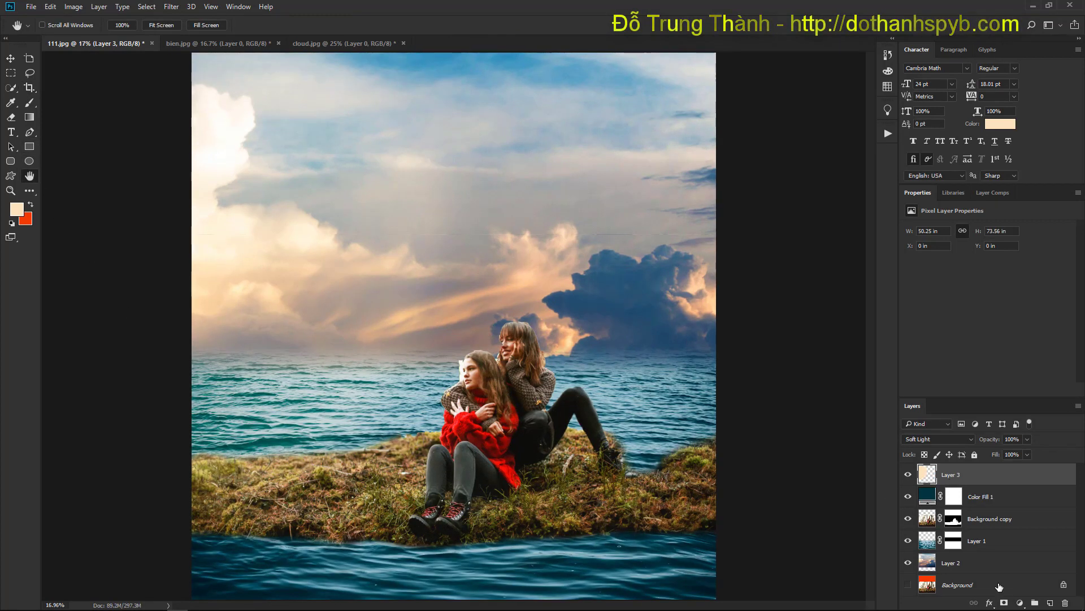
click(1020, 603)
click(979, 373)
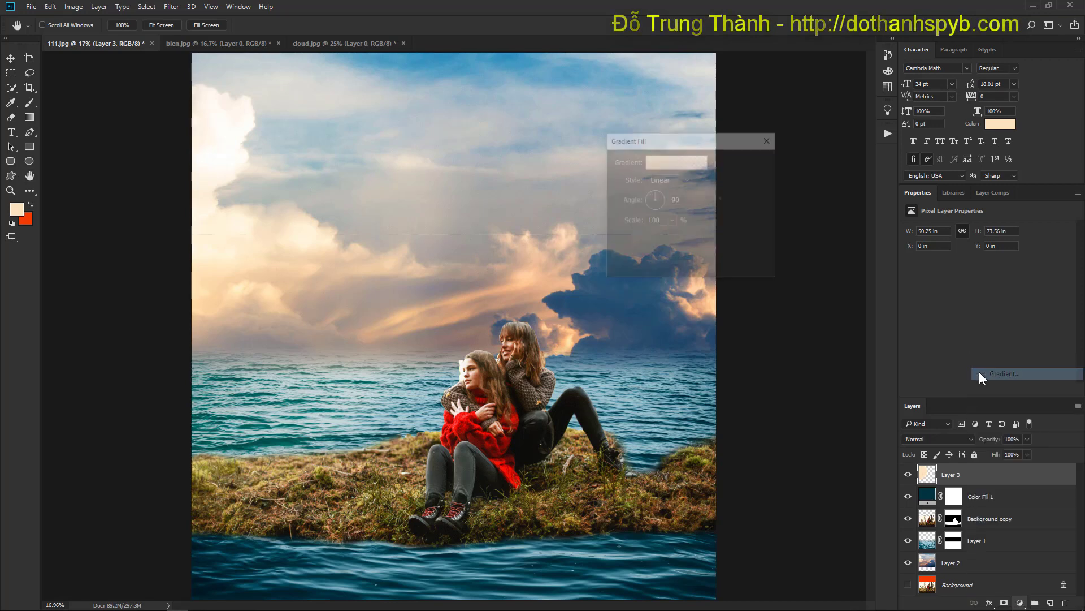
click(674, 161)
click(821, 215)
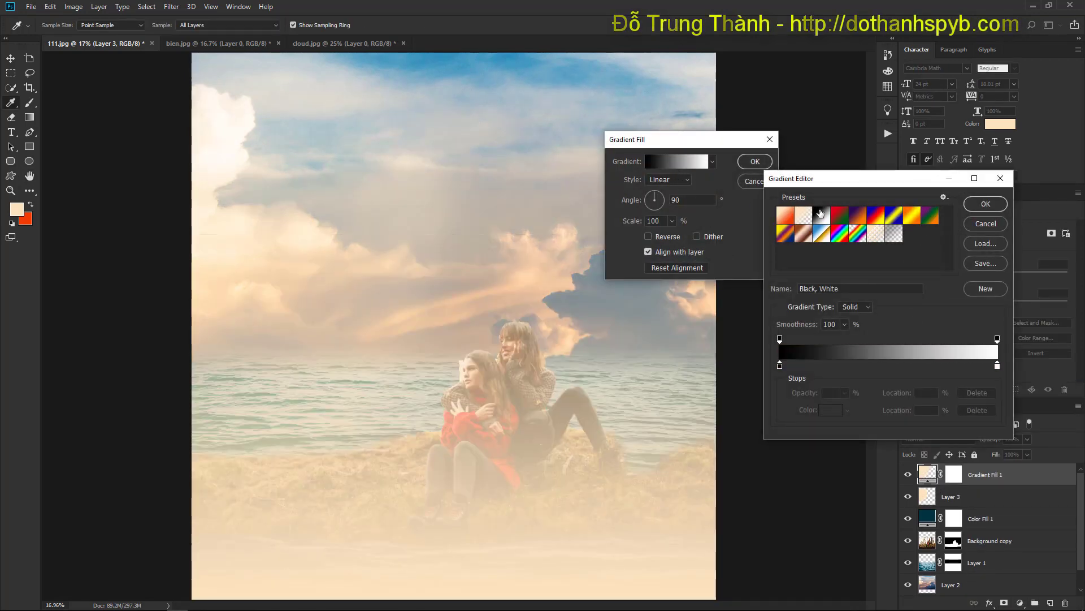
click(985, 203)
Make the gradient fill Radial and reversed, with white in the centre and black at the edges
click(669, 179)
click(666, 190)
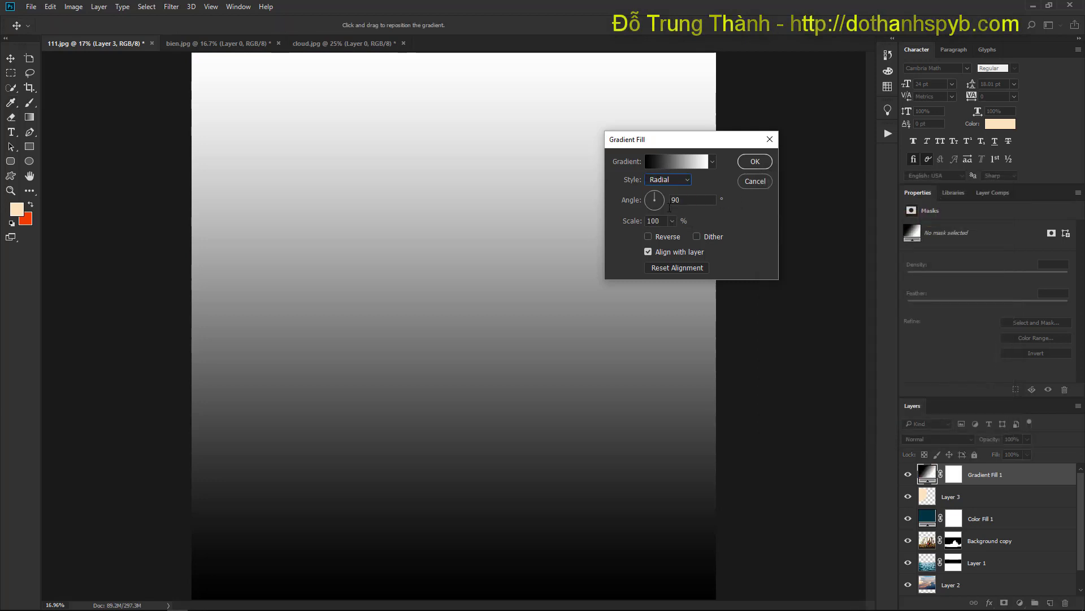
click(649, 236)
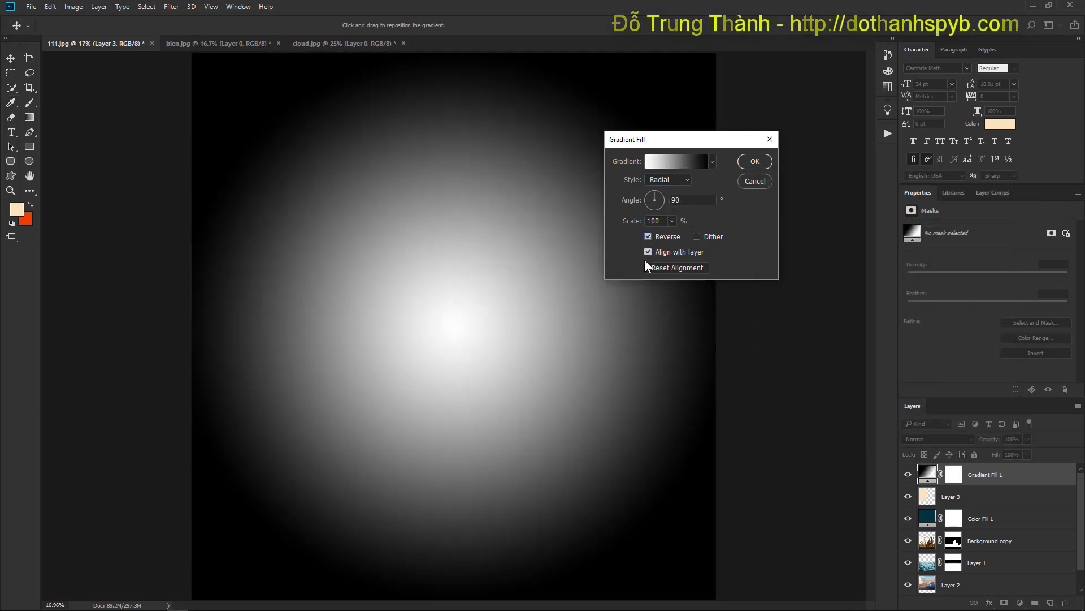
click(754, 162)
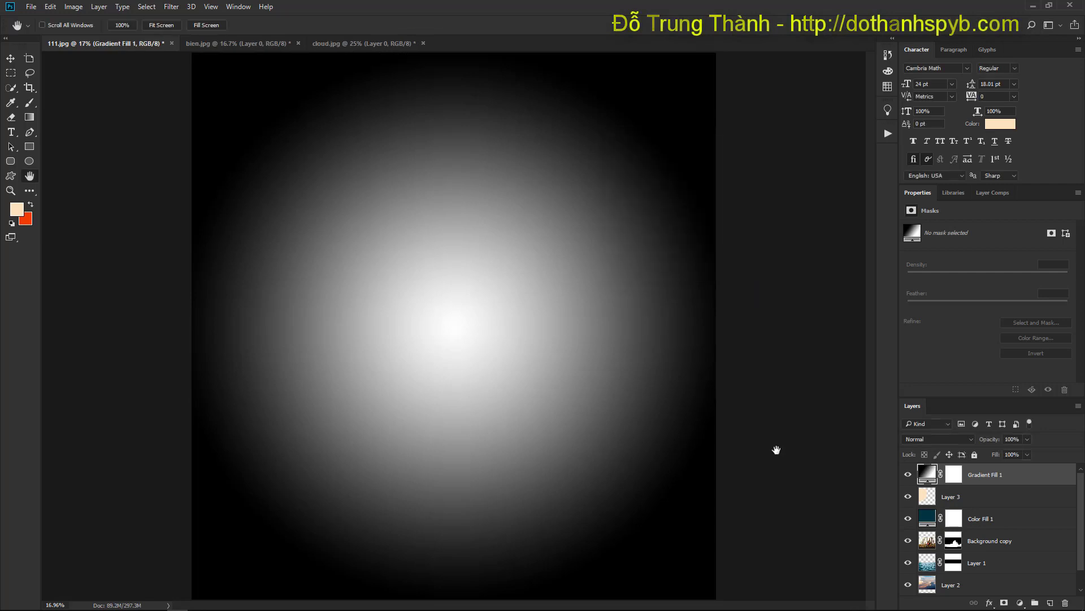
Try the gradient fill in Soft Light blending and shift its bright centre slightly up and to the left
click(937, 442)
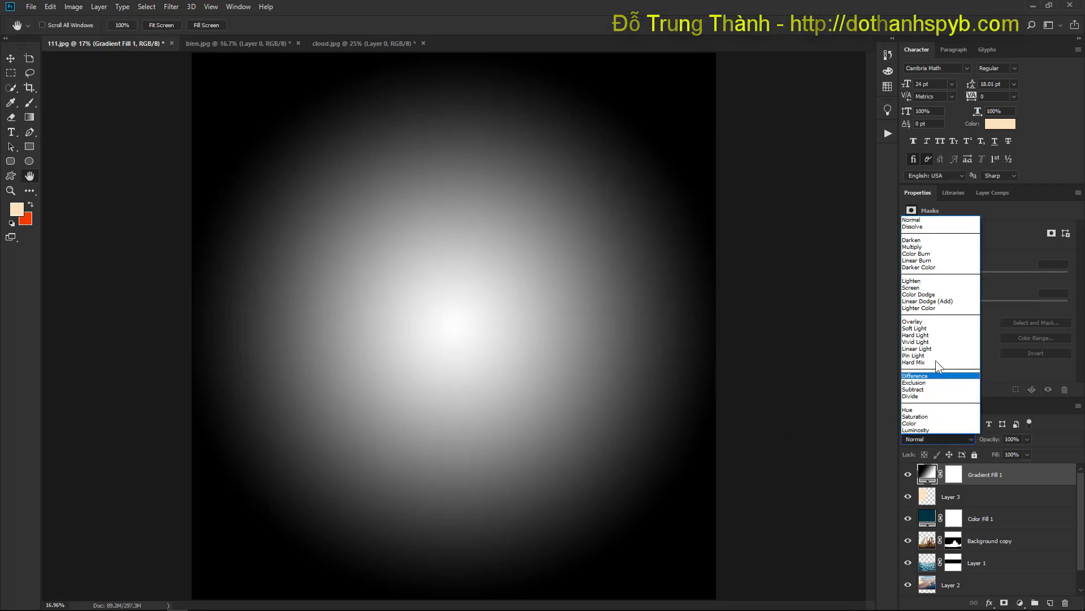
click(920, 324)
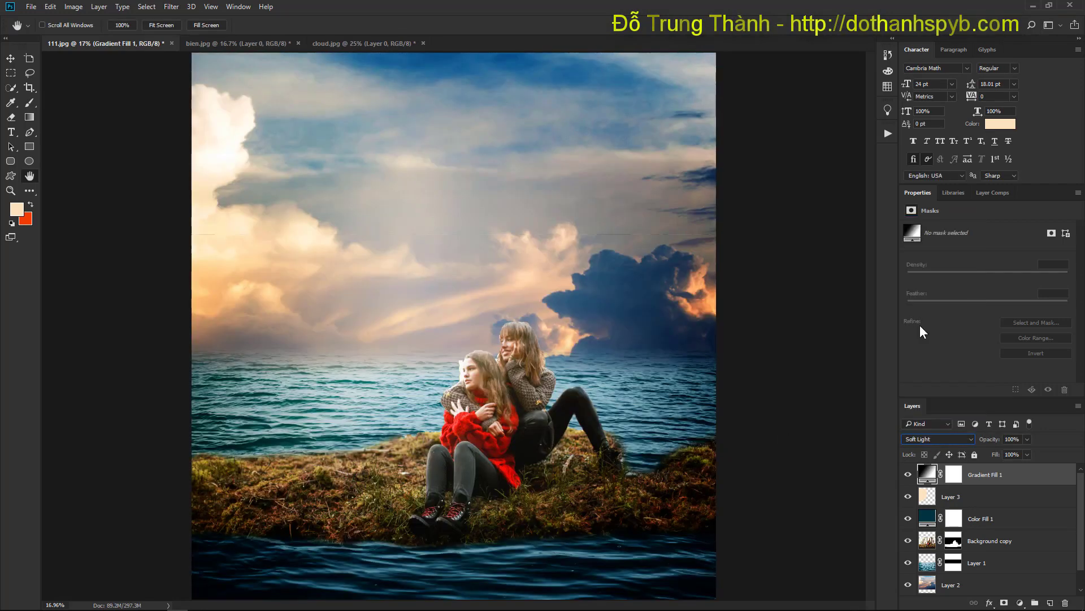
double_click(929, 474)
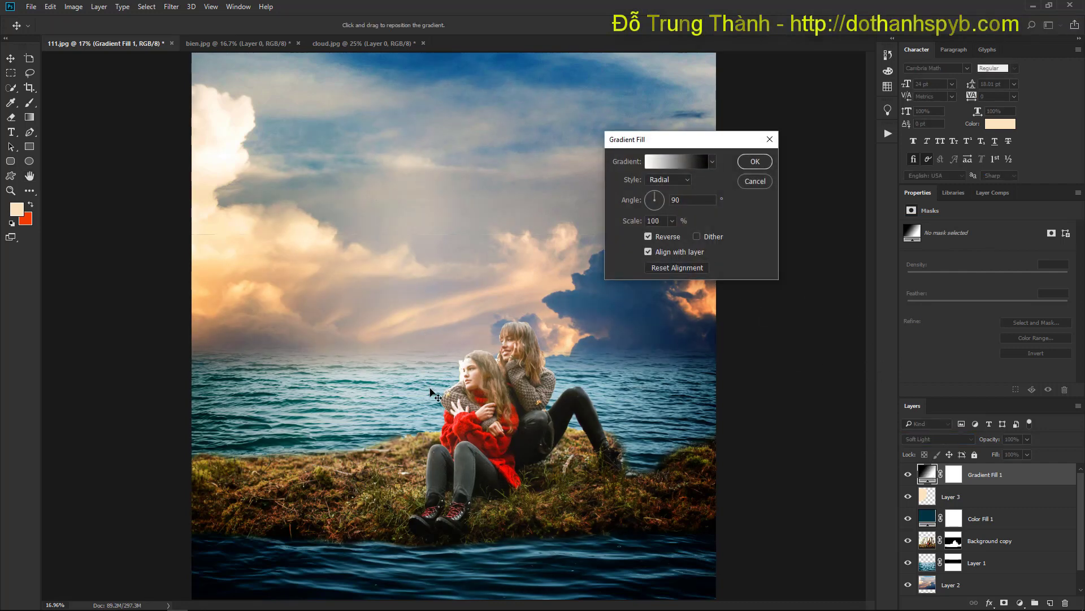
drag(431, 389, 381, 373)
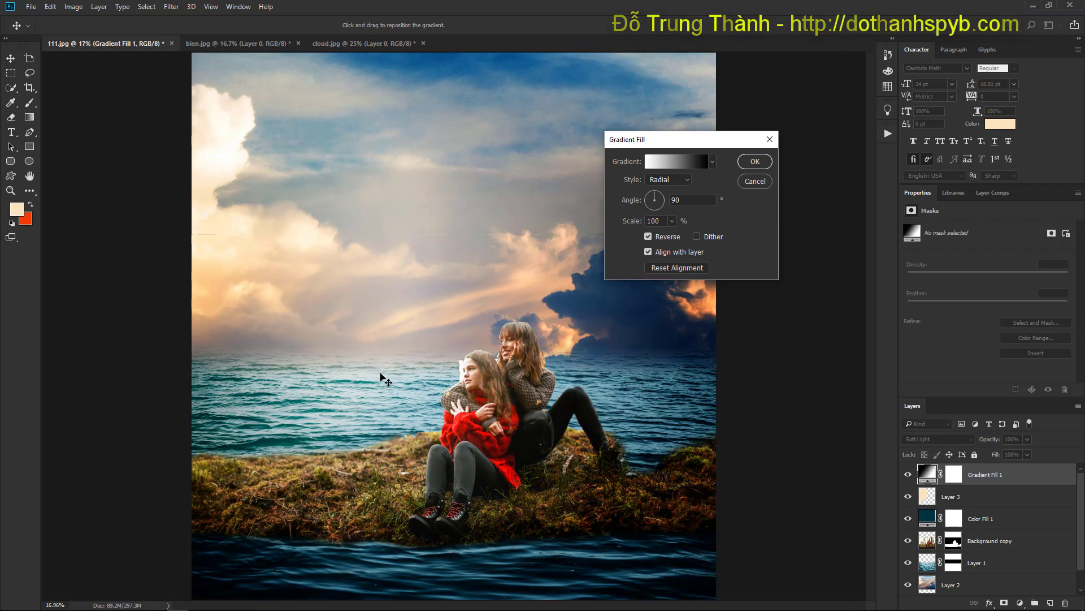
click(754, 162)
key(h)
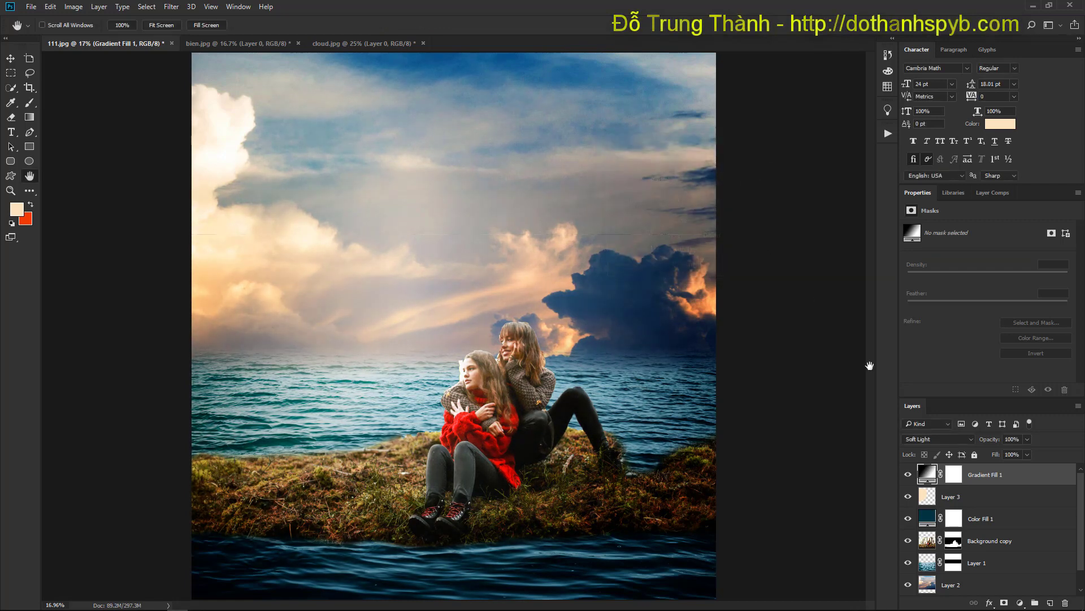
Set the gradient fill's blending to Multiply and move its bright centre up and left toward the light clouds
click(958, 439)
click(942, 249)
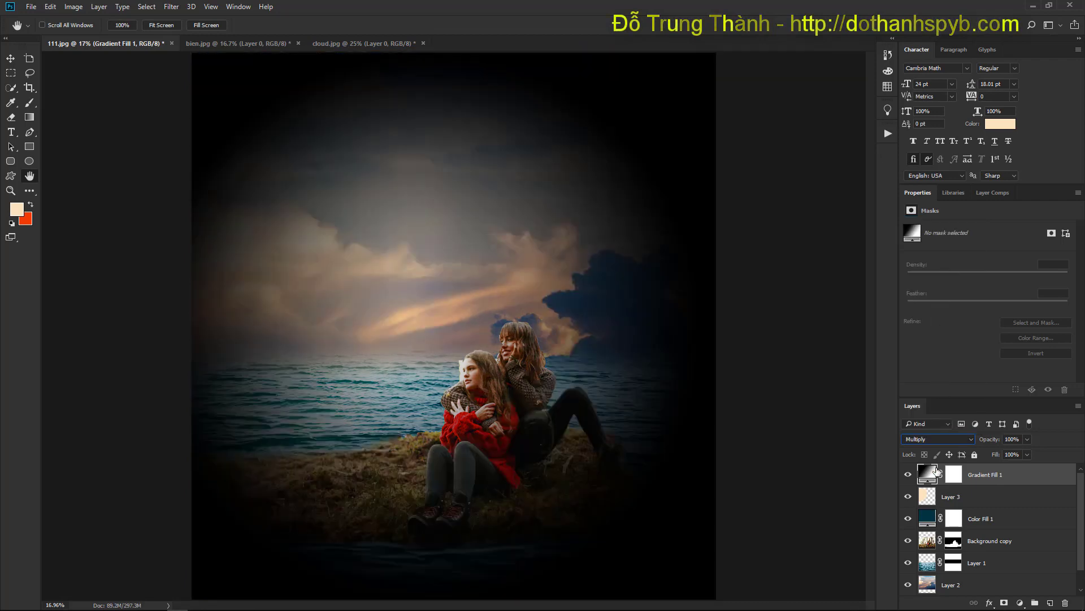
double_click(922, 478)
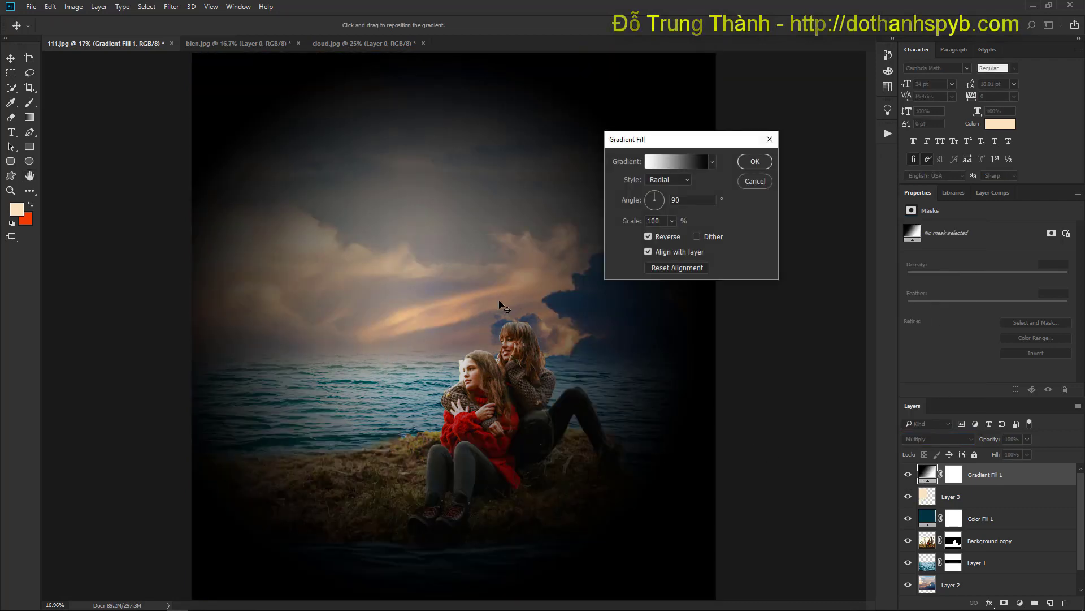
drag(395, 298, 356, 277)
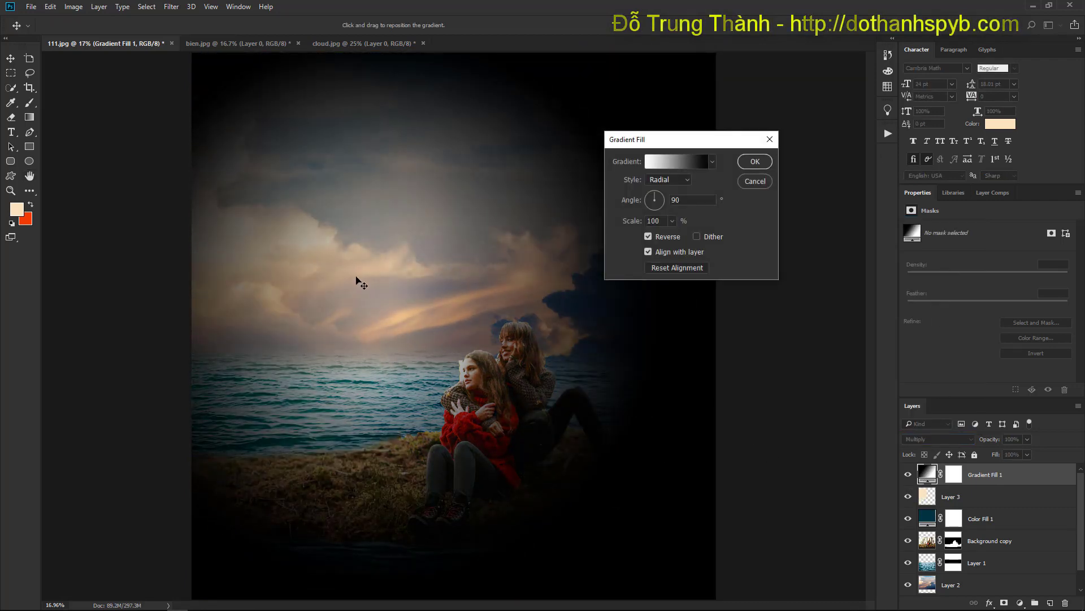
Enlarge the radial gradient to a scale of 166% and reduce its layer opacity to 56%
click(675, 221)
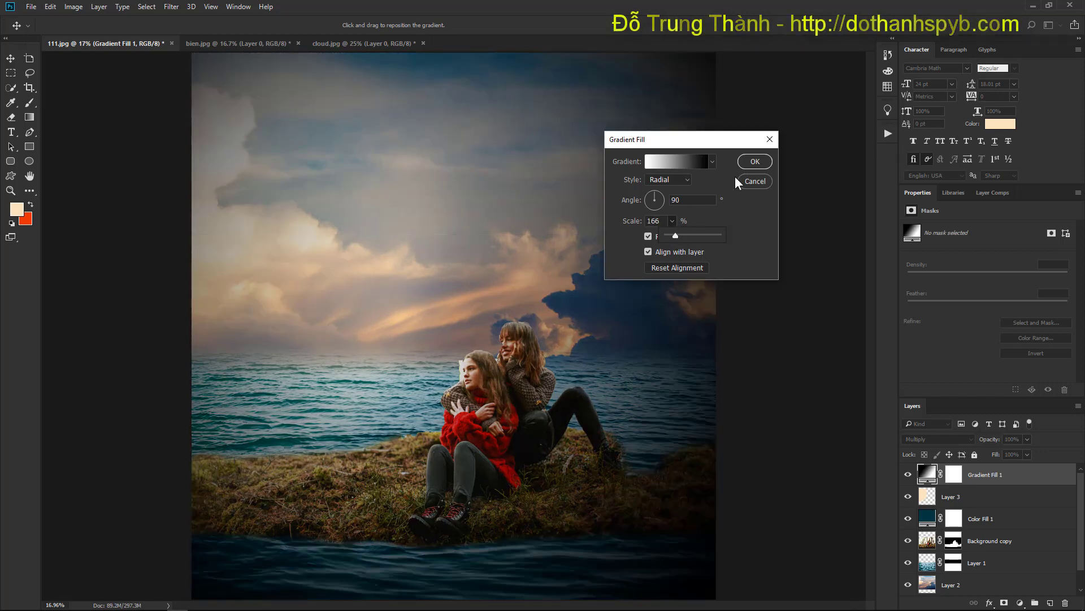
click(753, 165)
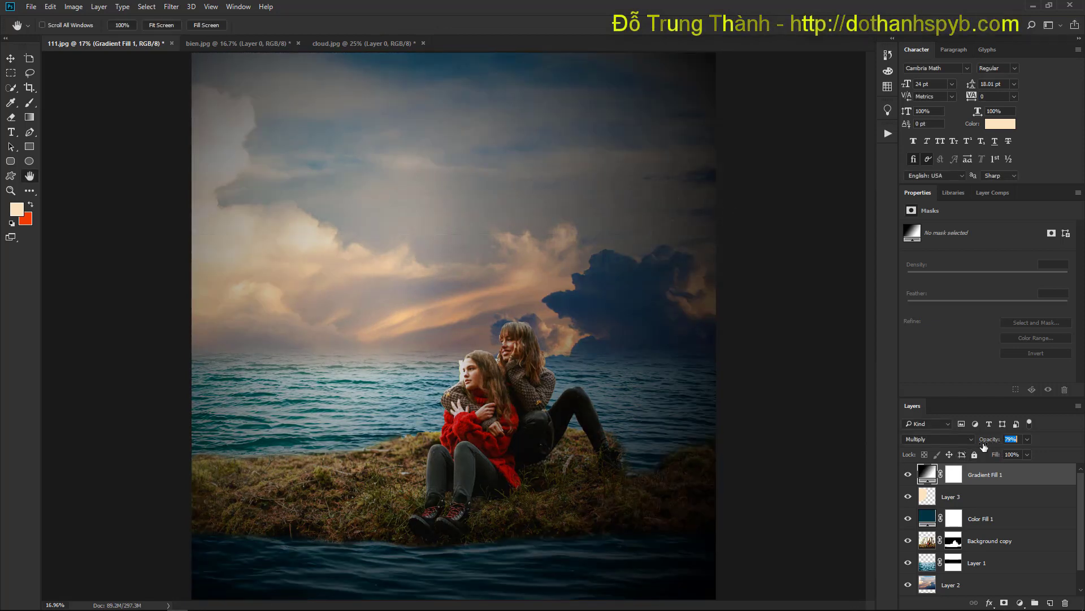
drag(984, 446, 977, 445)
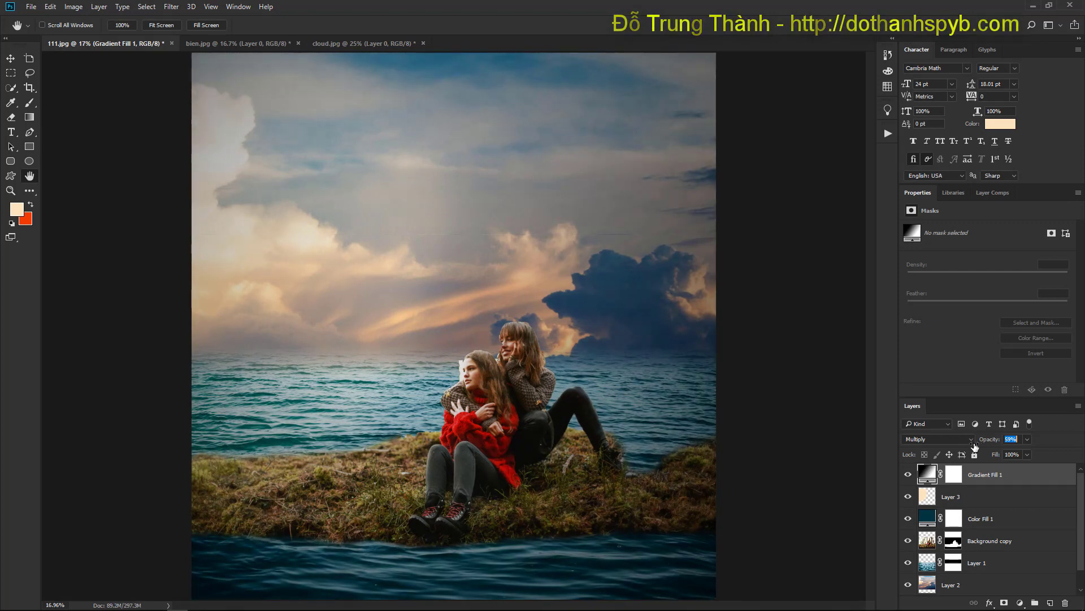
click(626, 405)
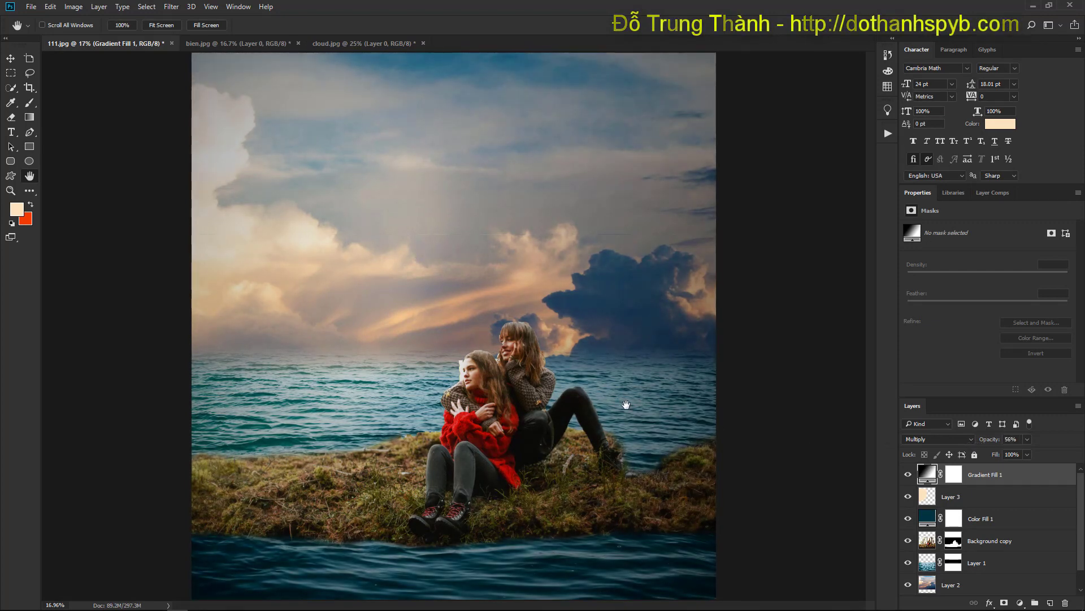
Paint white on the Background copy layer mask with an 86 px soft brush to restore the hair edges of both women
alt+scroll(484, 373, up, 3)
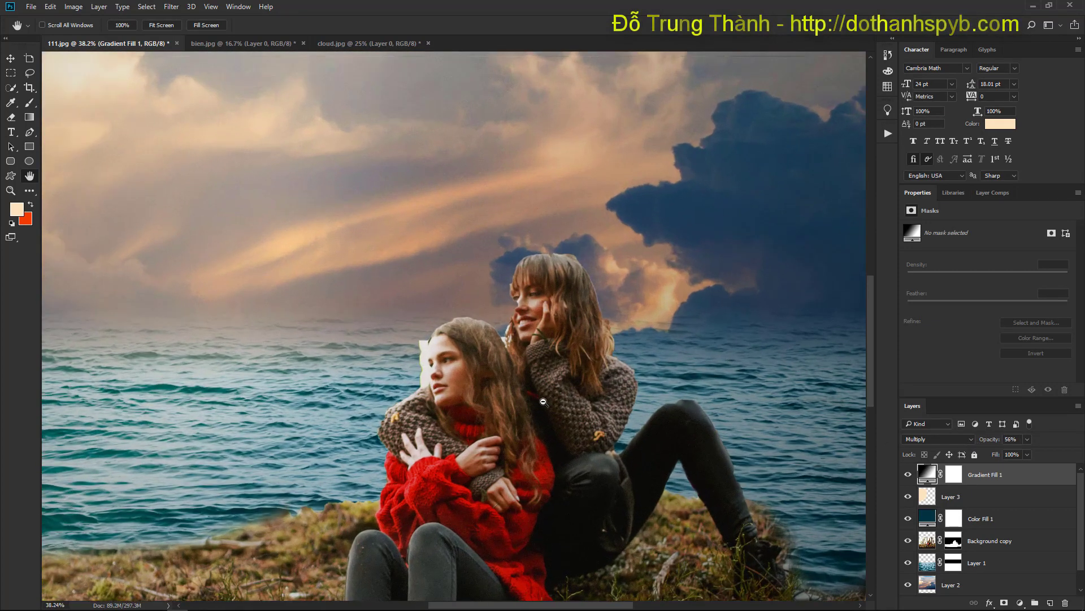
alt+scroll(542, 402, up, 1)
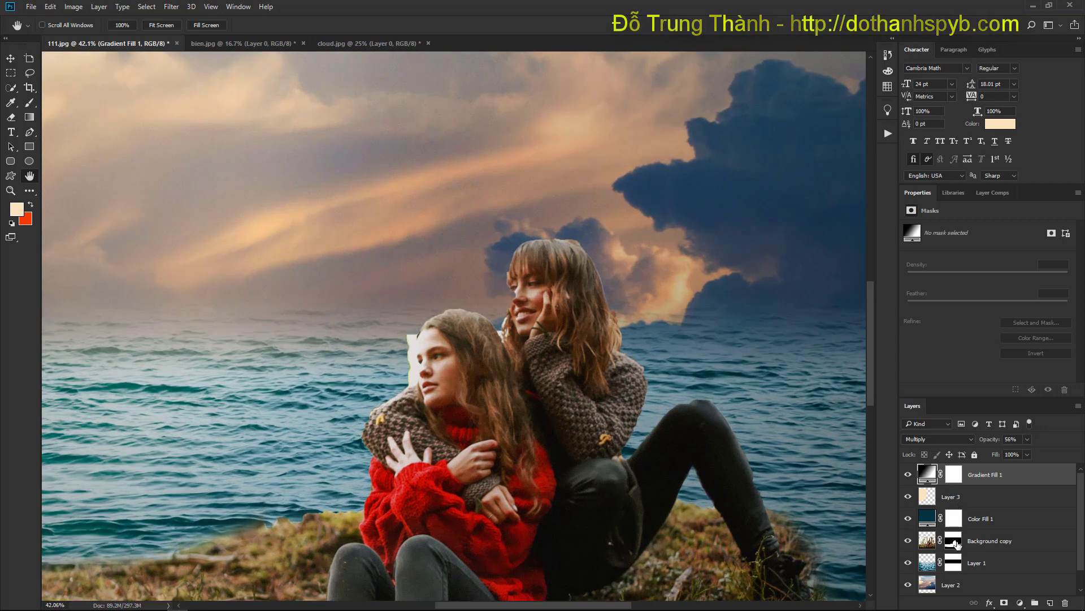
click(957, 543)
alt+scroll(516, 327, up, 6)
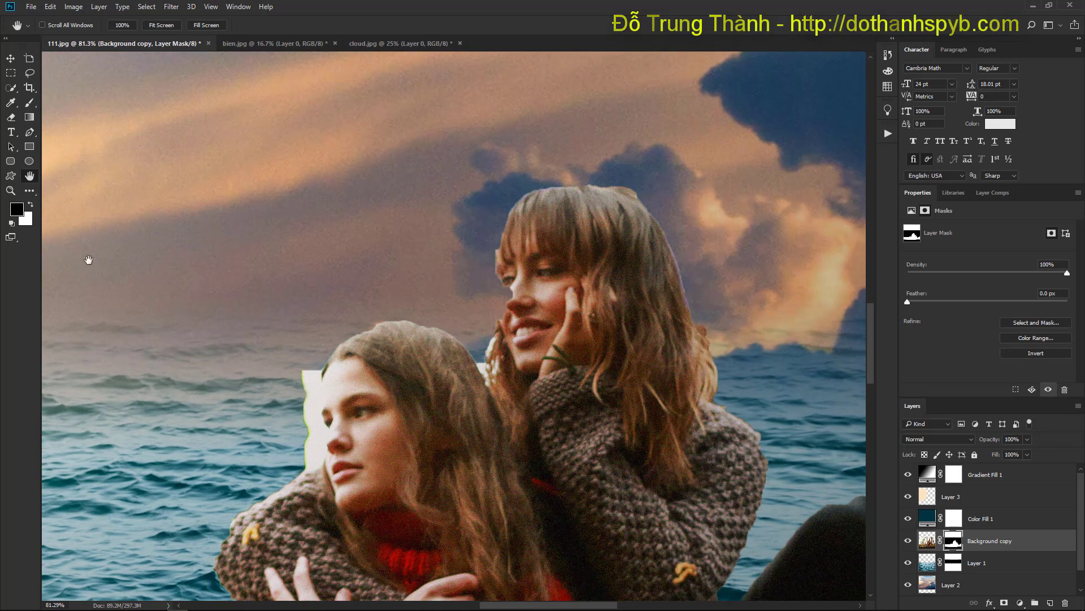
click(30, 103)
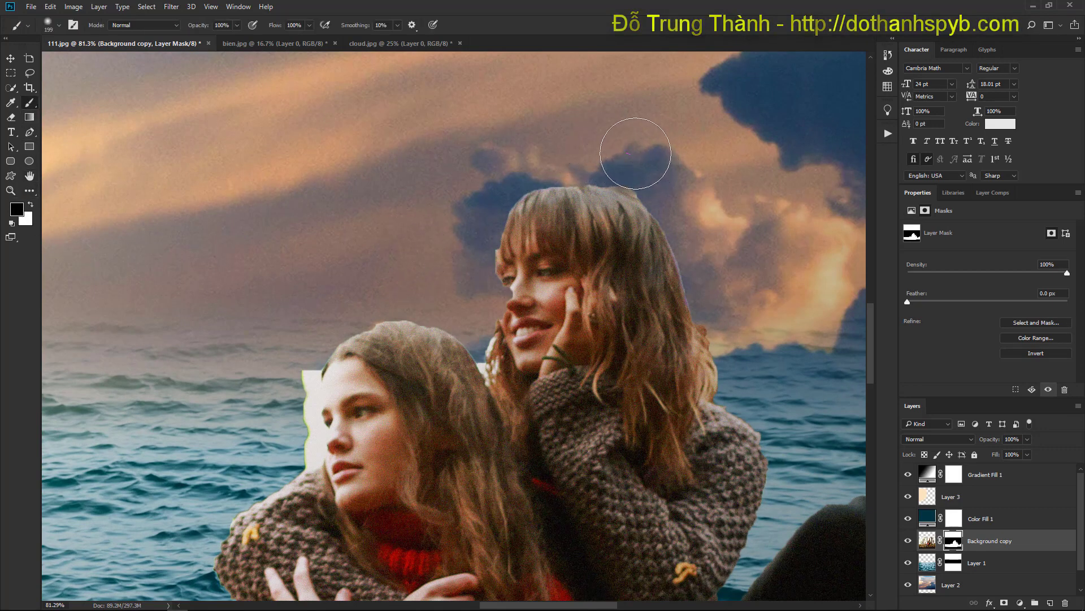
right_click(445, 251)
drag(542, 277, 532, 277)
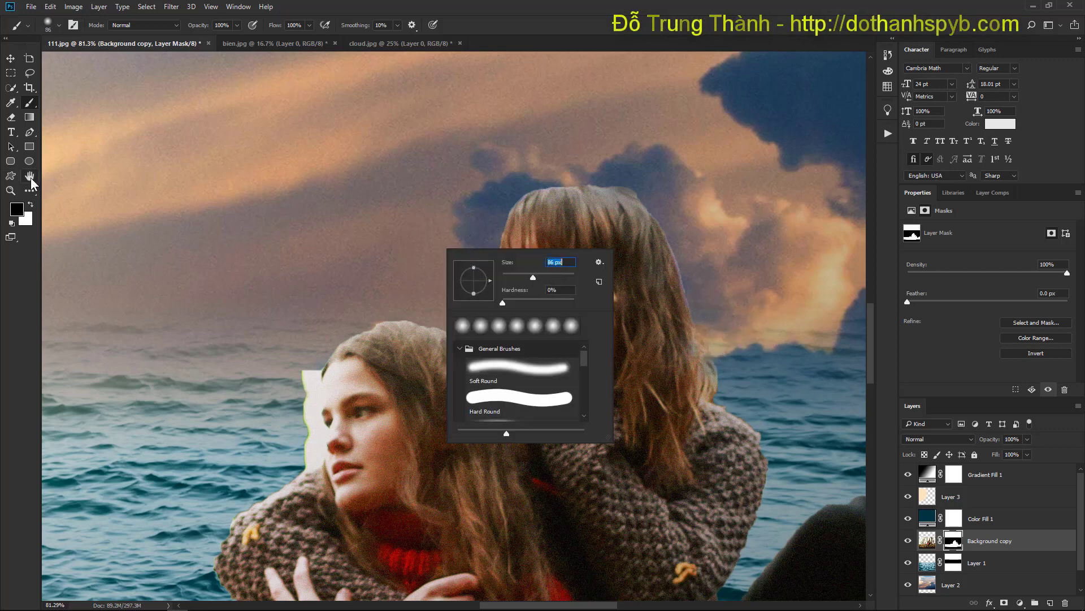
click(30, 204)
mouse_move(521, 317)
mouse_down()
mouse_move(518, 255)
mouse_move(521, 299)
mouse_move(505, 362)
mouse_move(524, 301)
mouse_move(513, 244)
mouse_move(524, 220)
mouse_move(560, 200)
mouse_move(610, 201)
mouse_move(629, 219)
mouse_move(592, 199)
mouse_move(636, 218)
mouse_move(682, 347)
mouse_up()
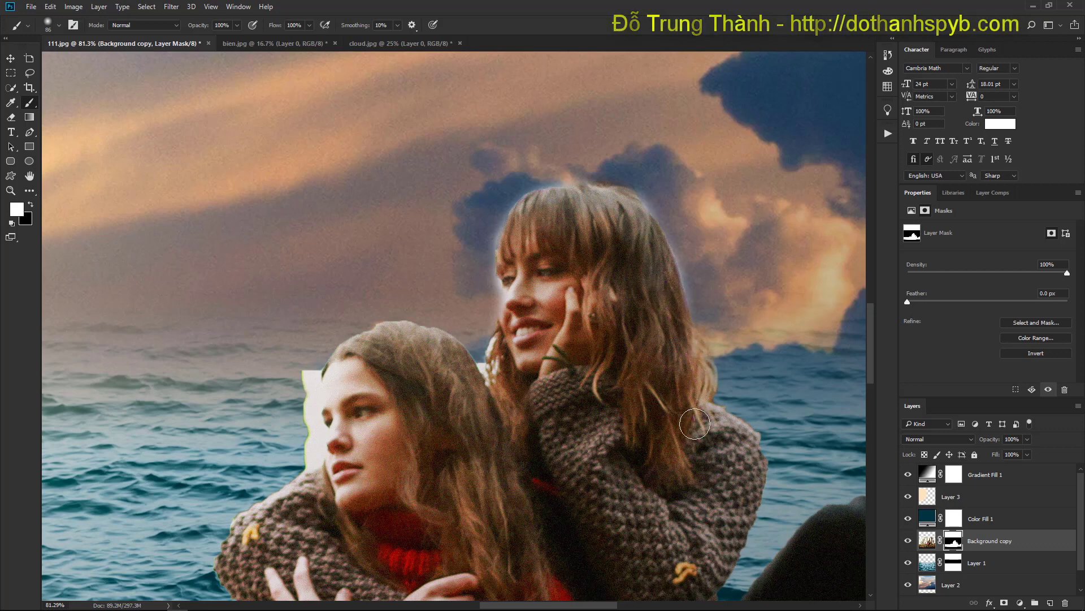
mouse_move(475, 394)
mouse_down()
mouse_move(459, 358)
mouse_move(421, 335)
mouse_move(384, 325)
mouse_move(346, 358)
mouse_up()
Paint black on the mask to hide the leftover white background beside the front woman's face and clean up her sleeve edge
click(31, 204)
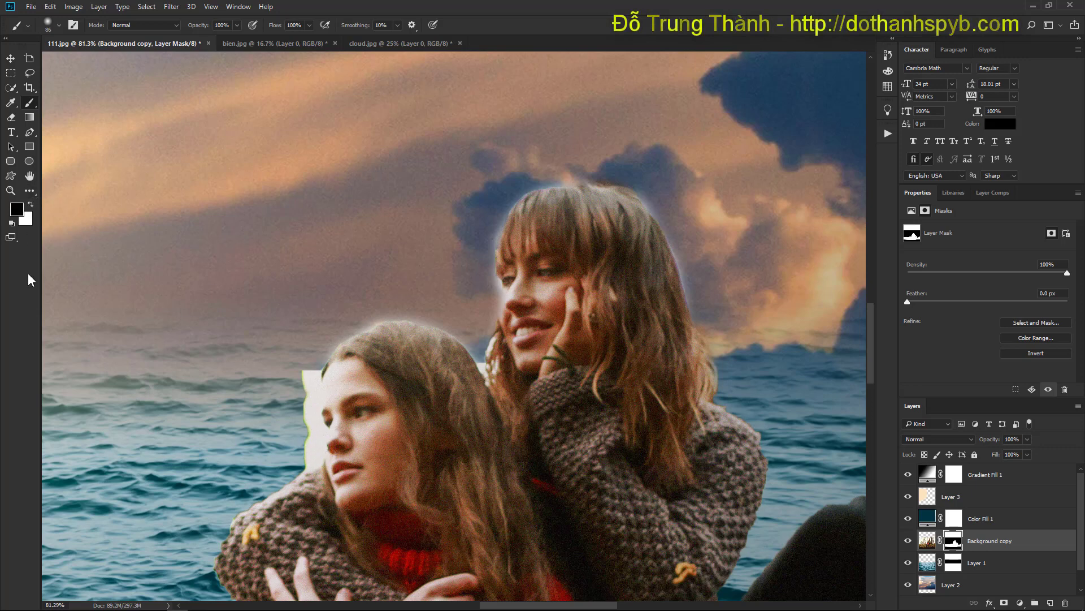
mouse_move(281, 339)
mouse_down()
mouse_move(302, 366)
mouse_move(296, 394)
mouse_move(311, 353)
mouse_move(302, 451)
mouse_move(211, 529)
mouse_up()
scroll(189, 497, down, 5)
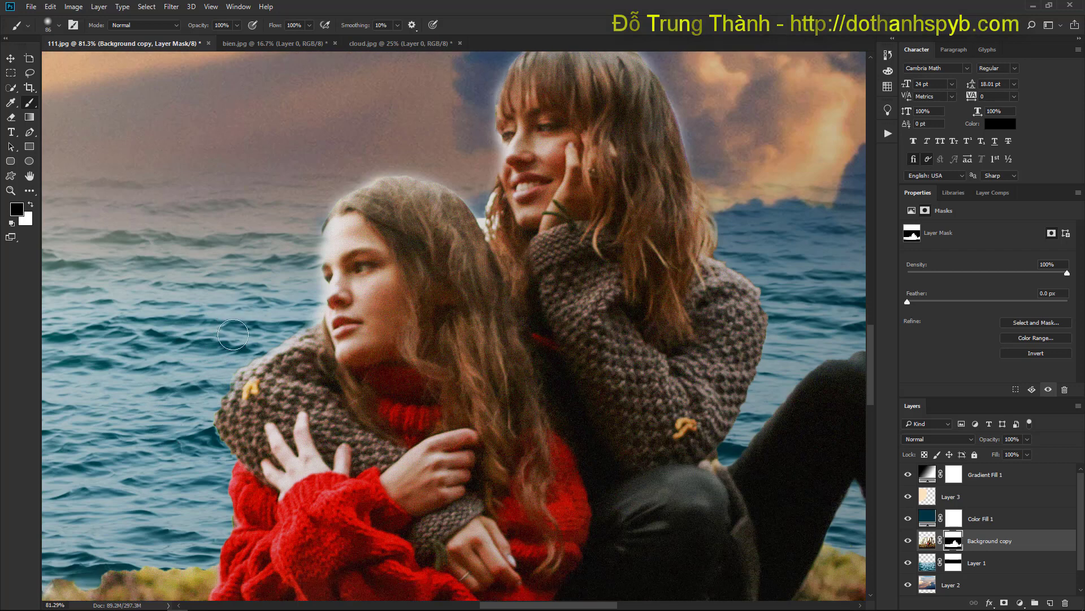
drag(222, 373, 206, 412)
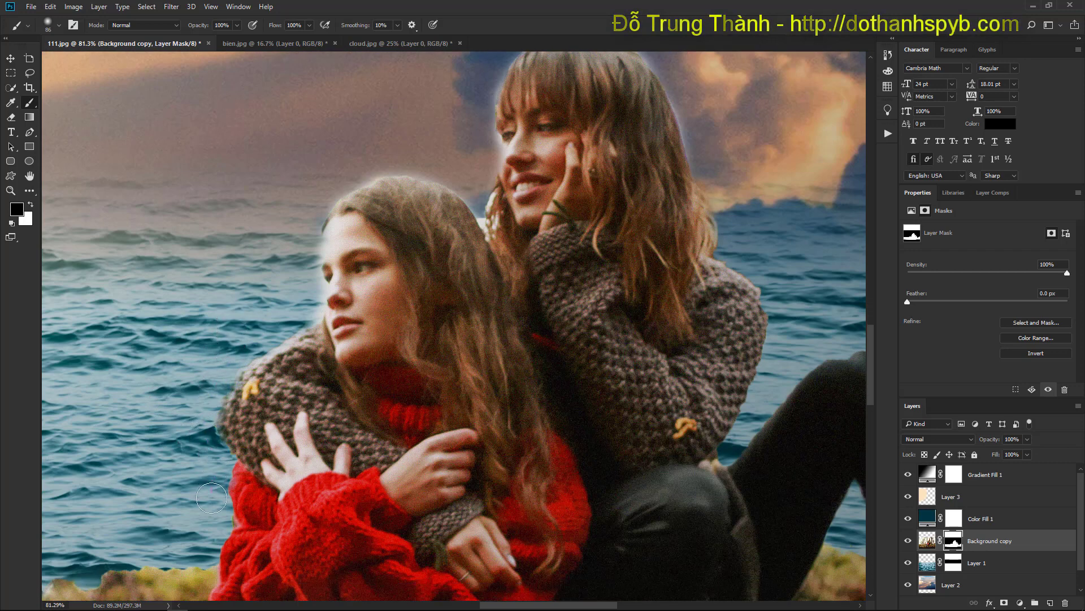
scroll(155, 502, down, 3)
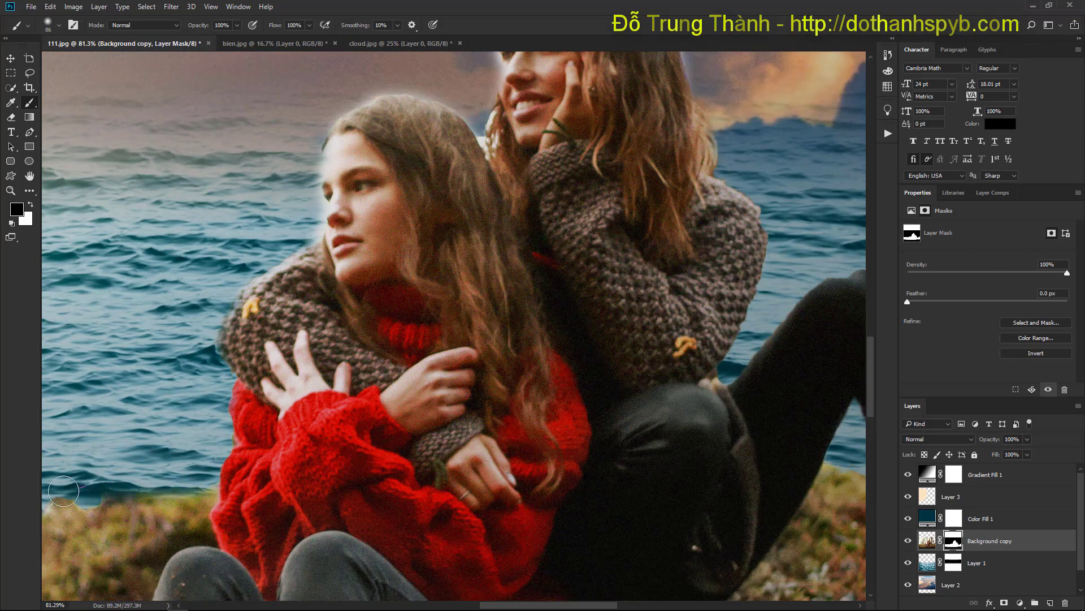
scroll(141, 405, down, 1)
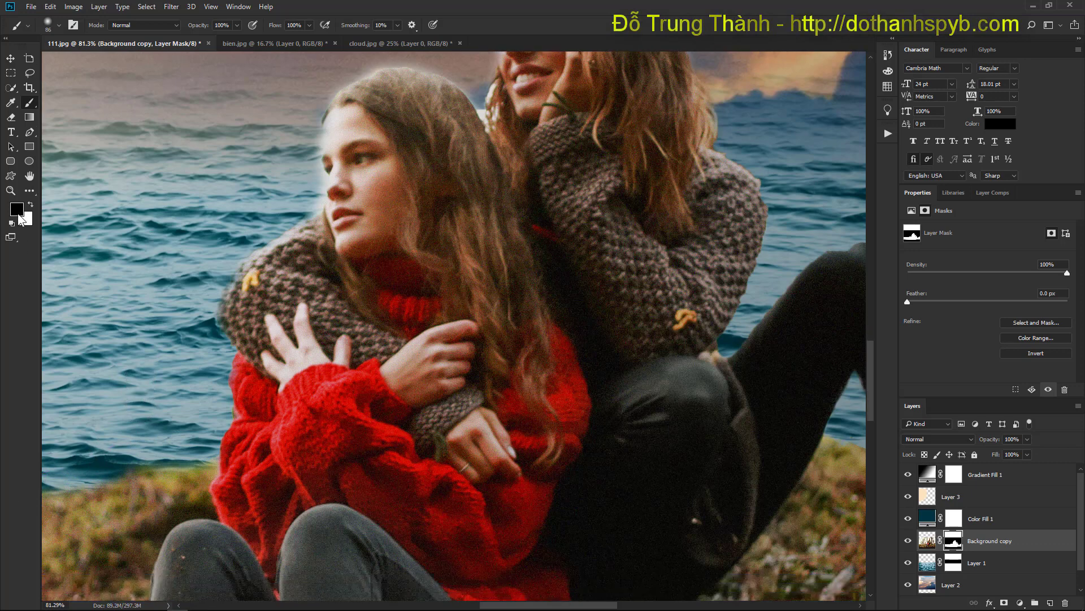
key(h)
key(ctrl+0)
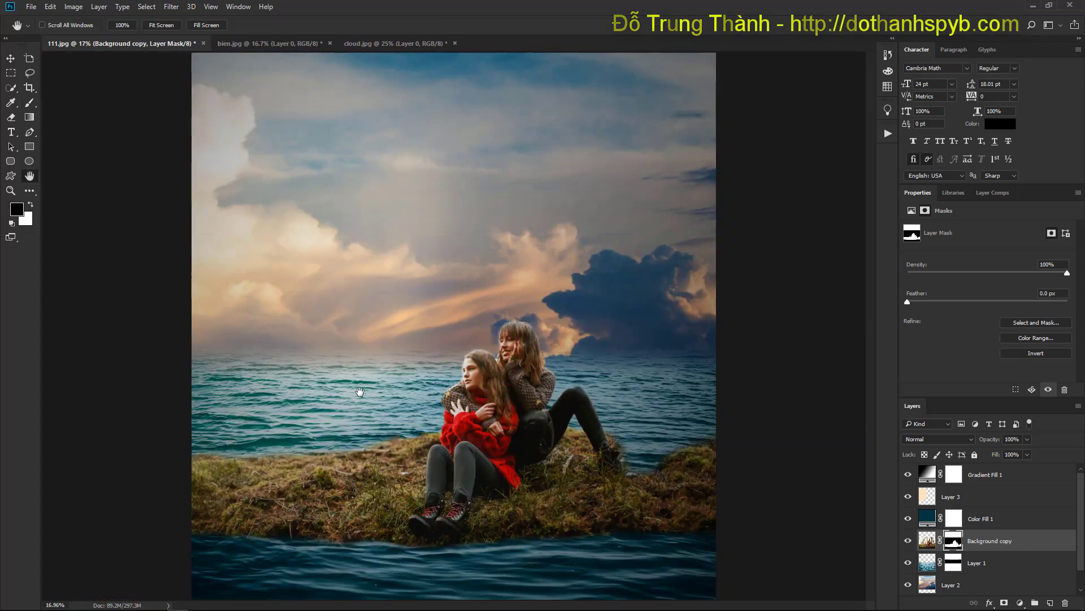
Enlarge the brush to 291 px and mask out the hill's outer edges and lower shoreline so they blend into the sea
click(29, 103)
right_click(280, 315)
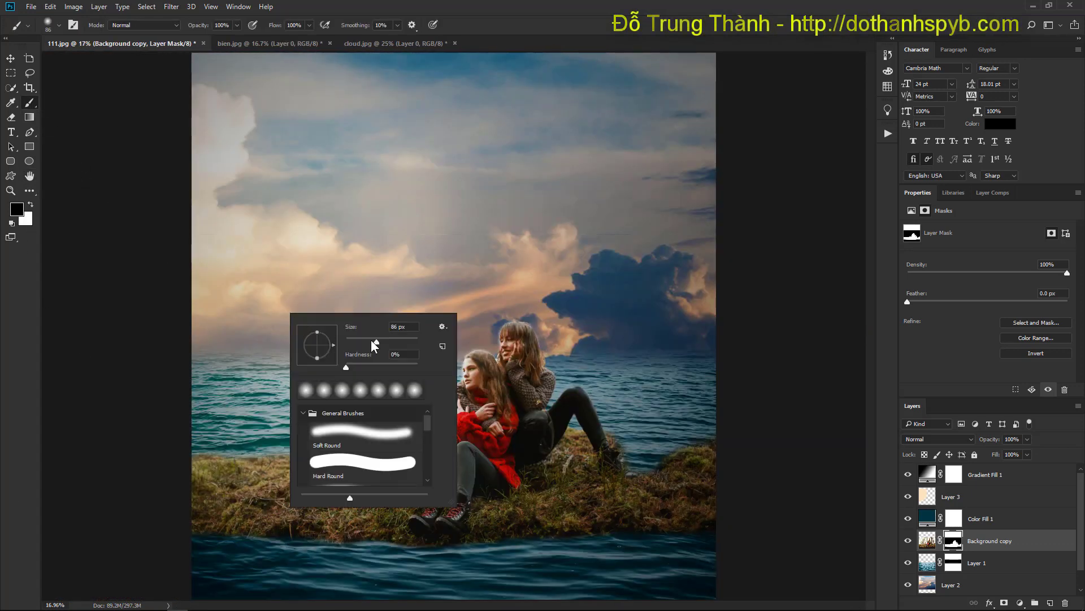
drag(196, 428, 188, 440)
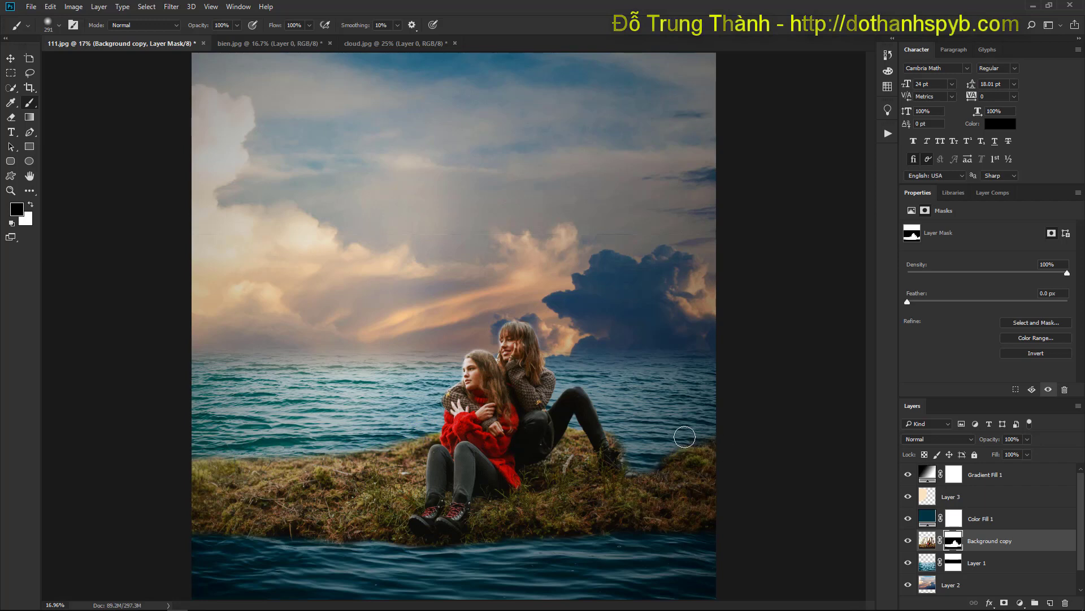
mouse_move(193, 556)
mouse_down()
mouse_move(237, 543)
mouse_move(229, 534)
mouse_move(291, 541)
mouse_move(279, 528)
mouse_move(339, 552)
mouse_move(475, 552)
mouse_move(547, 536)
mouse_move(721, 548)
mouse_up()
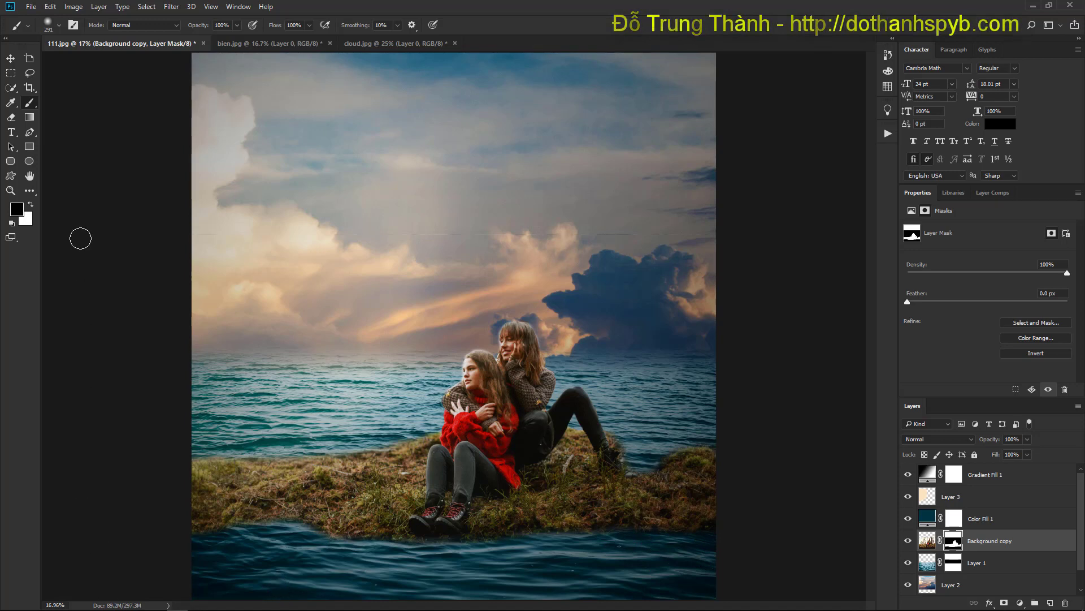
click(10, 58)
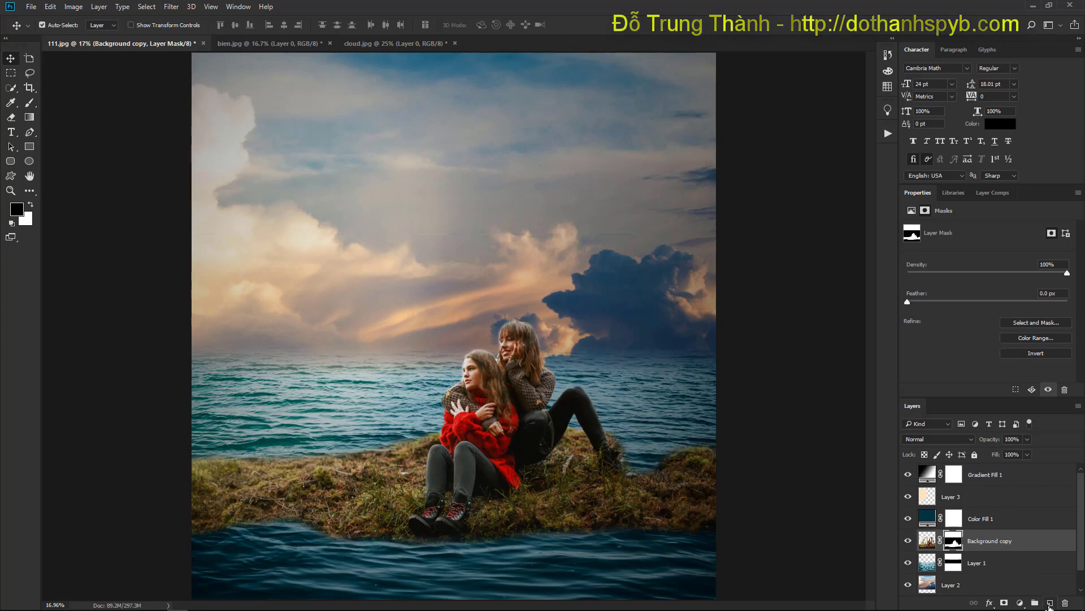
Add a new empty layer above Background copy and sample dark teal #002a34 from the image as the foreground colour
click(1050, 602)
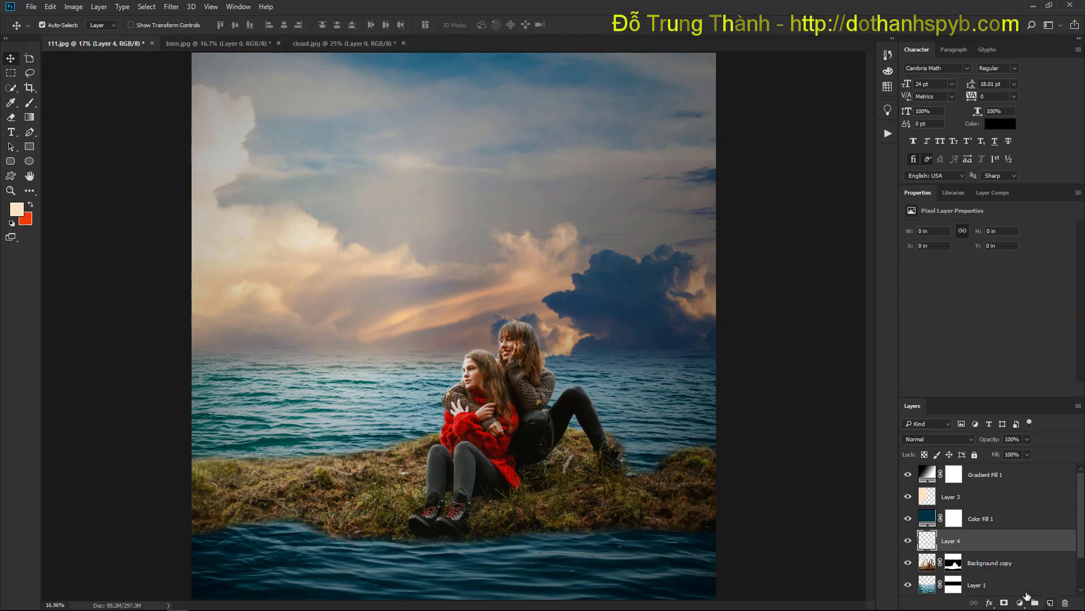
click(17, 209)
click(411, 526)
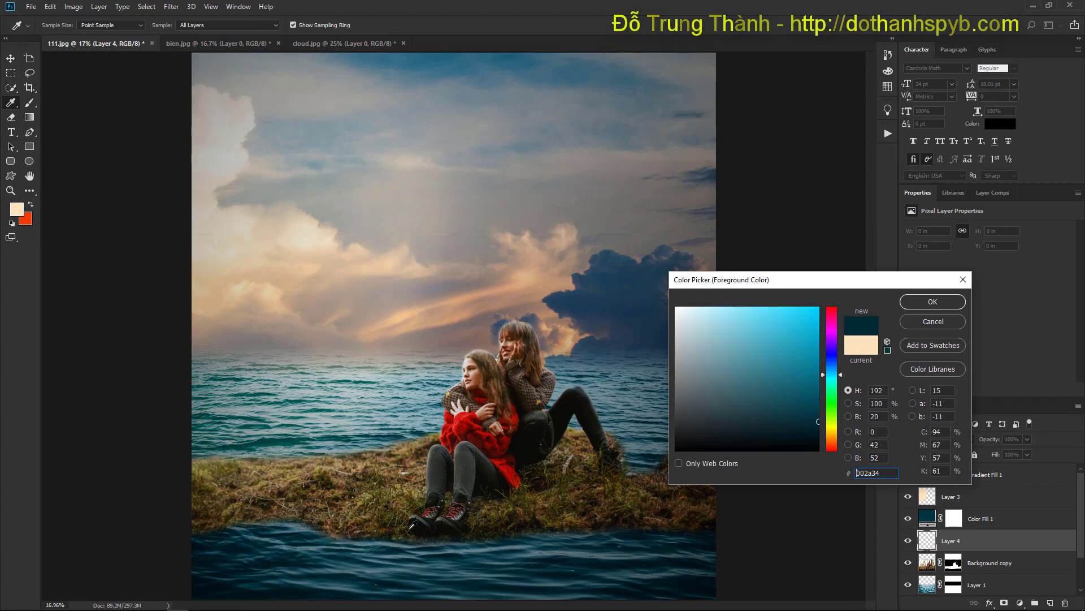
click(932, 302)
Brush the dark teal over the grassy hill around the women and set that layer's blending to Soft Light
click(30, 103)
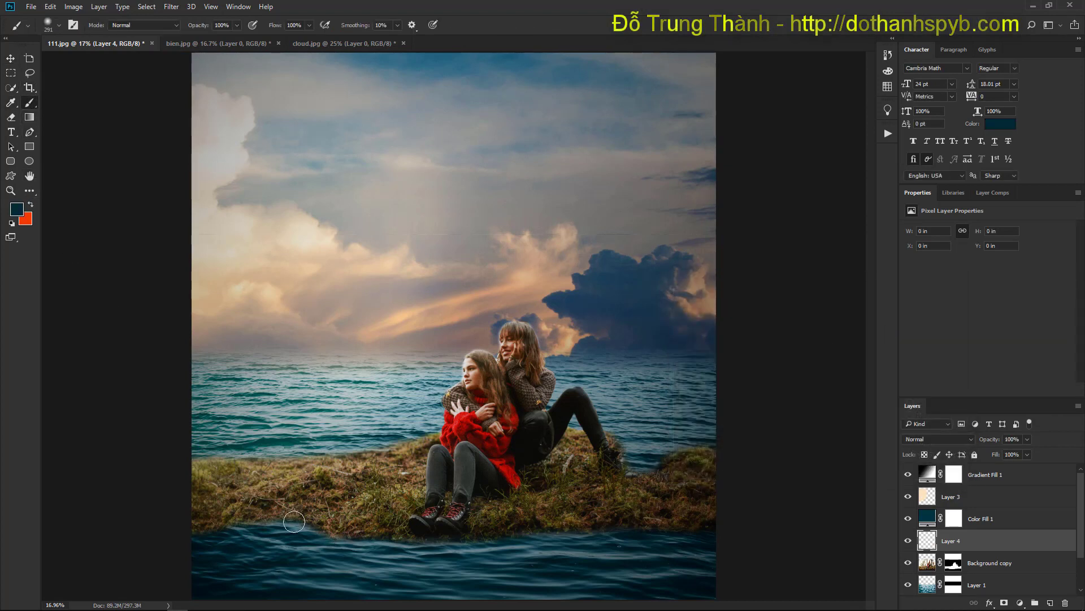
mouse_move(194, 484)
mouse_down()
mouse_move(308, 473)
mouse_move(220, 498)
mouse_move(260, 509)
mouse_move(222, 518)
mouse_move(304, 510)
mouse_move(347, 523)
mouse_move(381, 481)
mouse_move(371, 473)
mouse_move(204, 468)
mouse_move(357, 485)
mouse_move(406, 456)
mouse_move(395, 481)
mouse_move(407, 479)
mouse_move(406, 491)
mouse_move(375, 504)
mouse_move(381, 530)
mouse_move(406, 539)
mouse_move(473, 533)
mouse_move(500, 507)
mouse_move(592, 519)
mouse_move(549, 516)
mouse_move(537, 495)
mouse_move(572, 444)
mouse_move(581, 458)
mouse_move(570, 476)
mouse_move(552, 476)
mouse_move(619, 491)
mouse_move(614, 515)
mouse_move(673, 528)
mouse_move(528, 520)
mouse_move(700, 491)
mouse_move(677, 465)
mouse_move(717, 467)
mouse_up()
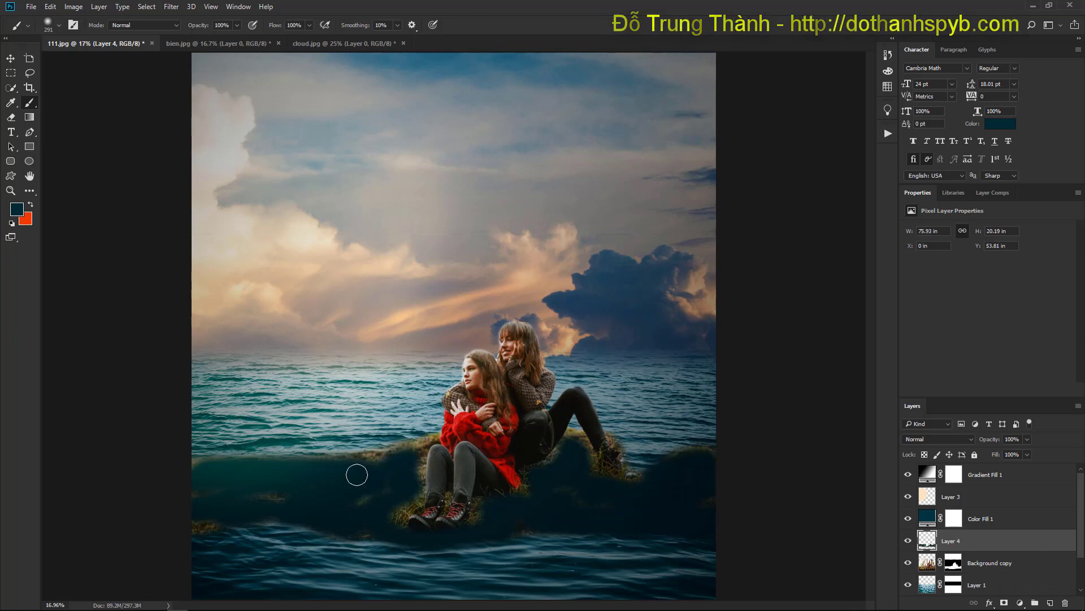
mouse_move(356, 473)
mouse_down()
mouse_move(375, 458)
mouse_move(422, 453)
mouse_move(393, 467)
mouse_move(405, 494)
mouse_move(398, 511)
mouse_move(413, 494)
mouse_move(412, 469)
mouse_move(257, 485)
mouse_move(280, 494)
mouse_move(215, 498)
mouse_move(189, 524)
mouse_move(186, 500)
mouse_move(329, 504)
mouse_up()
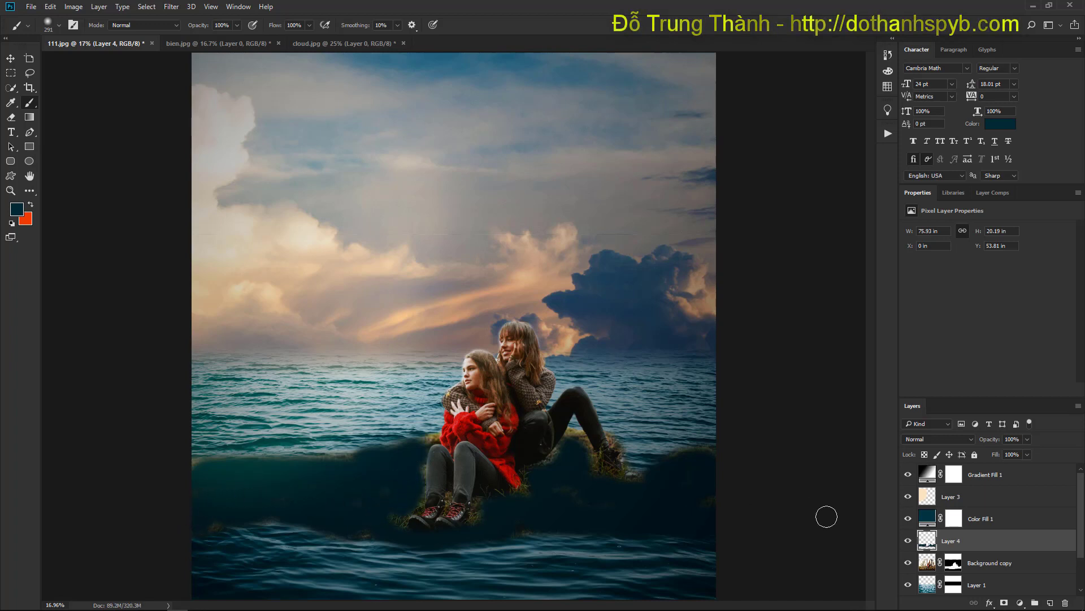
click(952, 438)
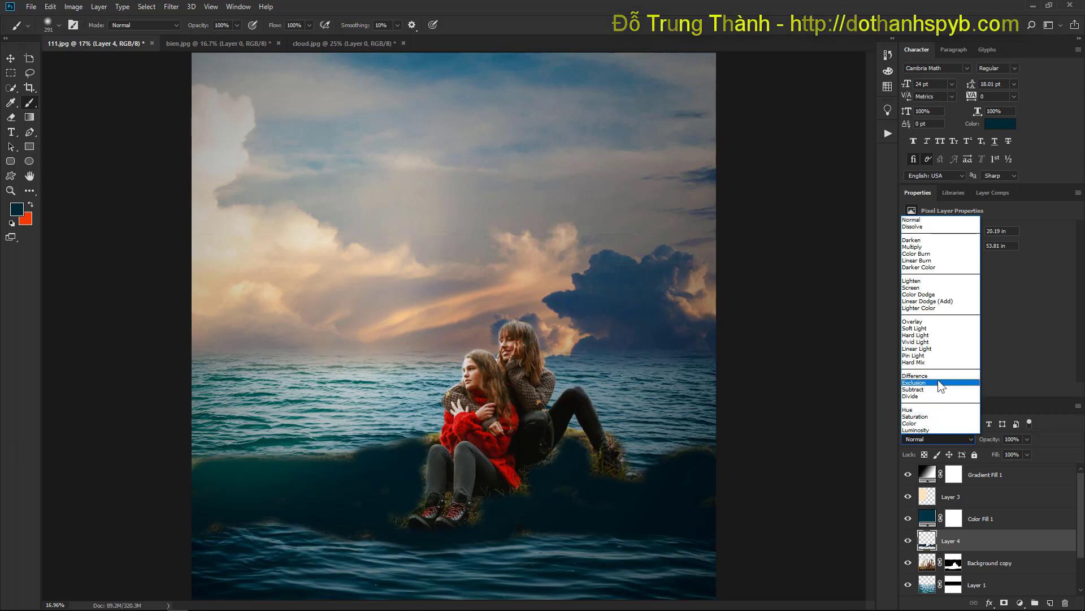
click(930, 328)
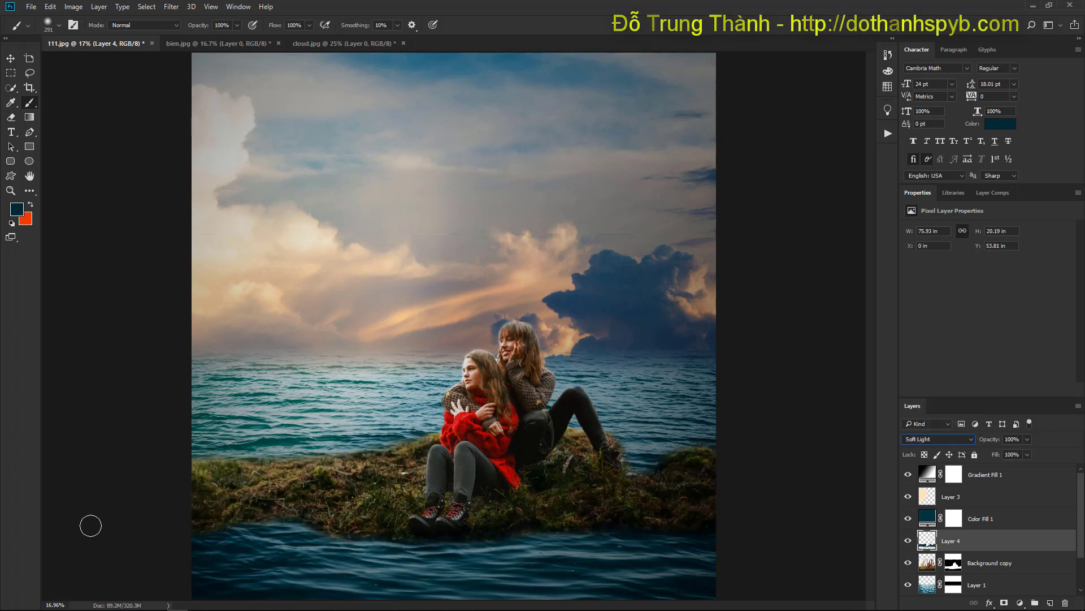
Change the dark teal paint layer's blending to Multiply and lower its opacity to 33%
click(935, 438)
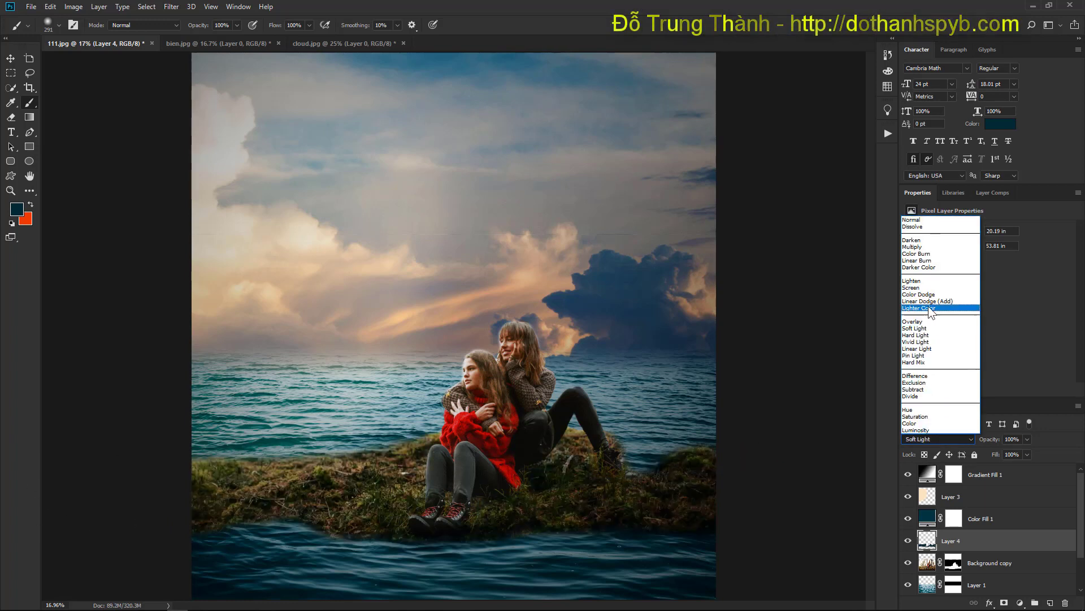
click(916, 255)
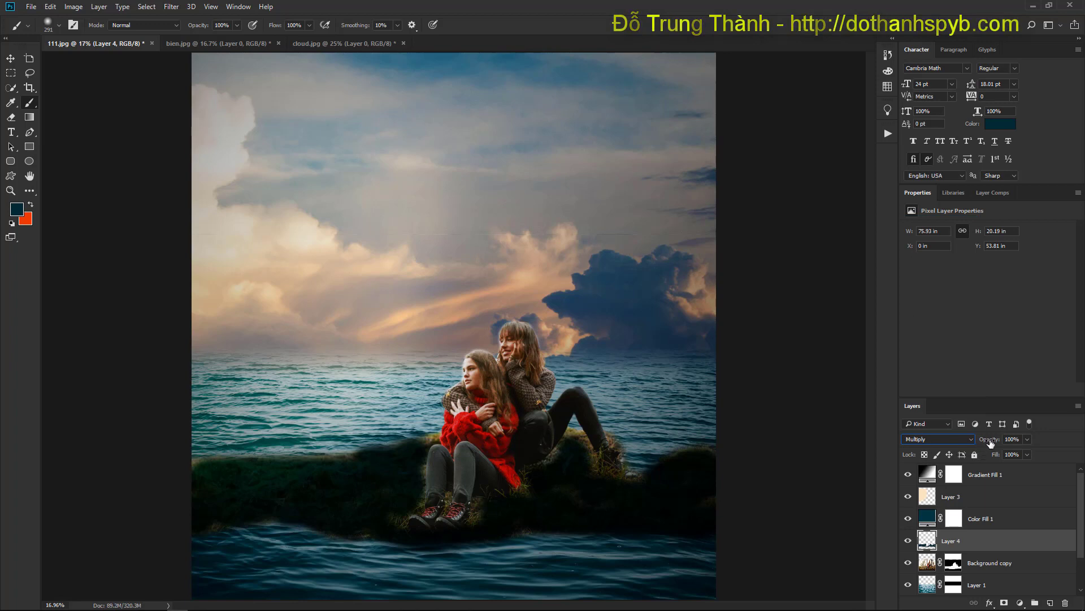
drag(991, 443, 954, 442)
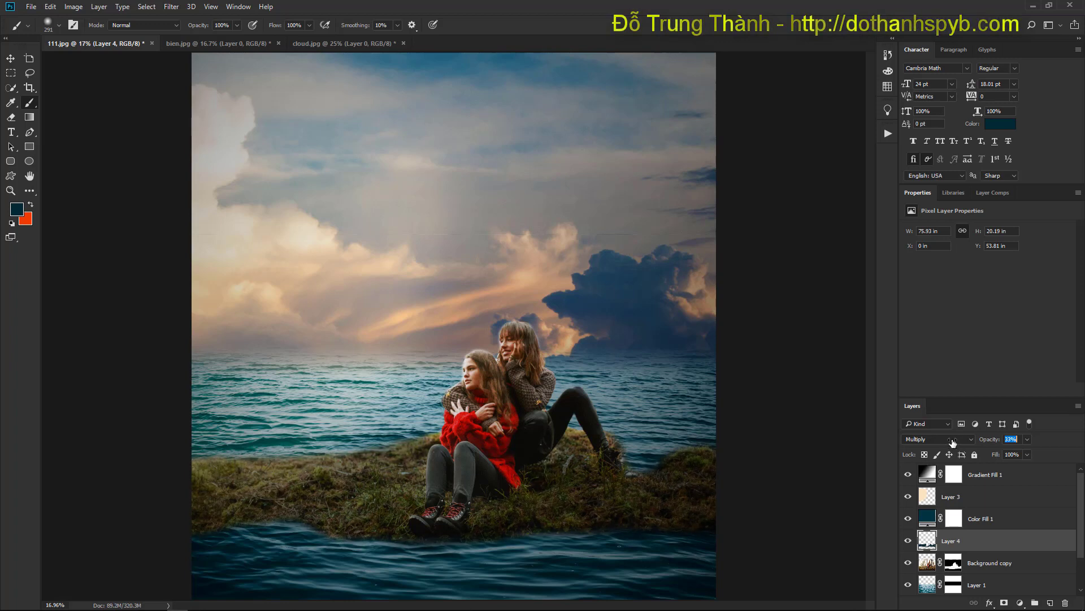
Paint black on the Background copy mask to soften the hill's lower-right shoreline and upper-right edge into the sea
click(958, 559)
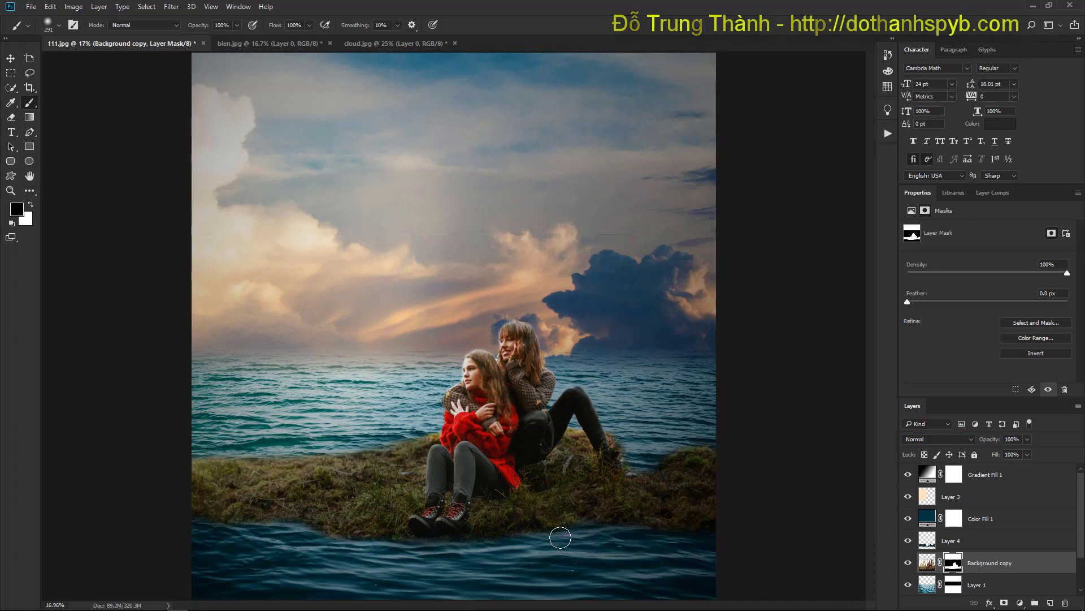
mouse_move(598, 537)
mouse_down()
mouse_move(725, 546)
mouse_move(686, 569)
mouse_up()
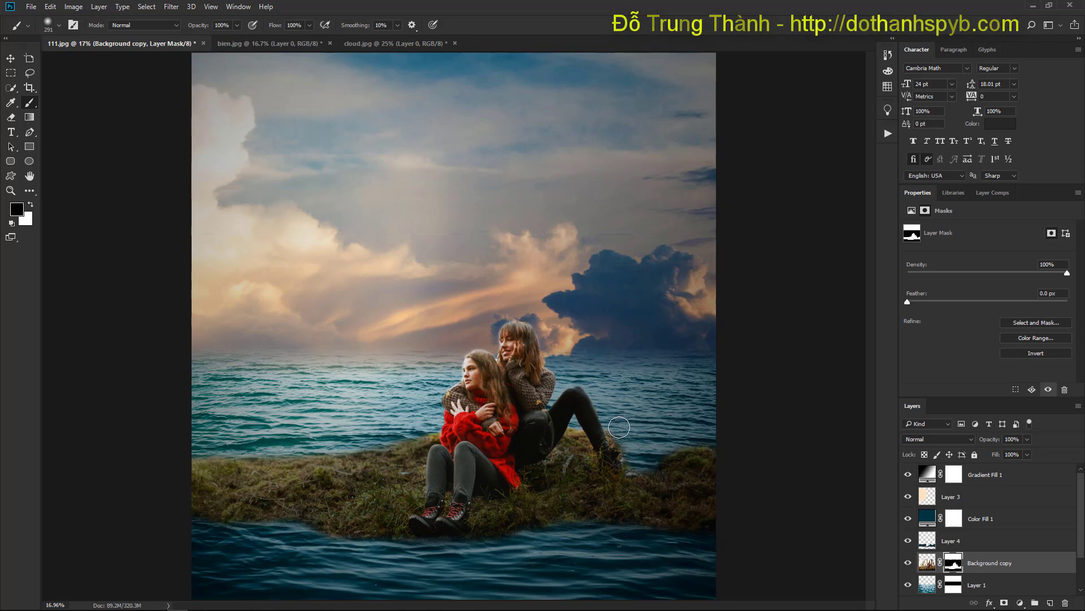
mouse_move(654, 454)
mouse_down()
mouse_move(699, 436)
mouse_move(772, 441)
mouse_move(717, 440)
mouse_move(746, 440)
mouse_up()
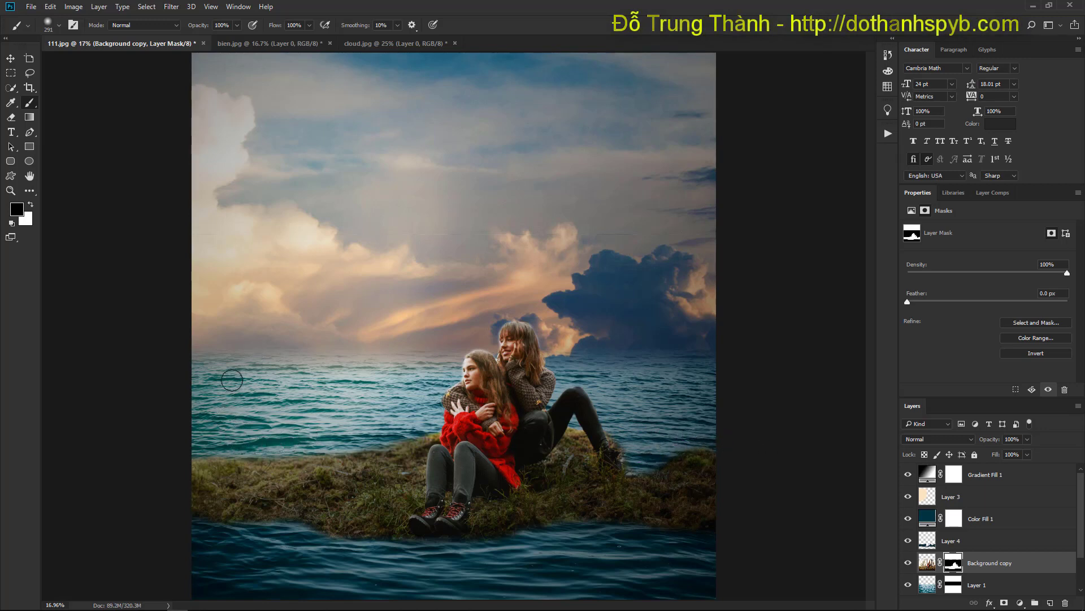
click(29, 180)
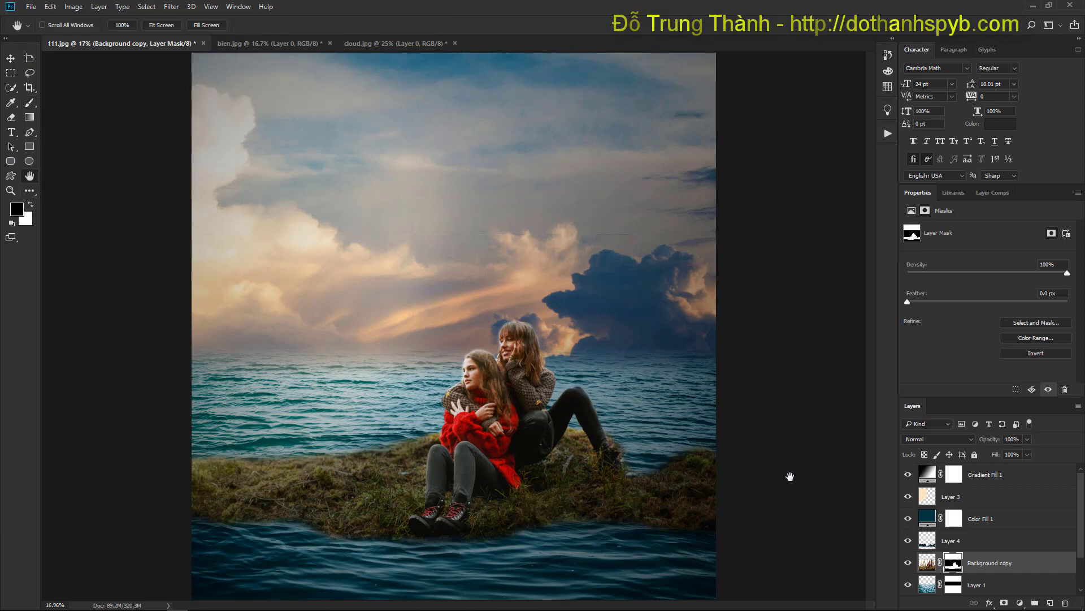
Stamp all visible layers into a new layer above Gradient Fill 1 and open it in the Camera Raw Filter
click(989, 477)
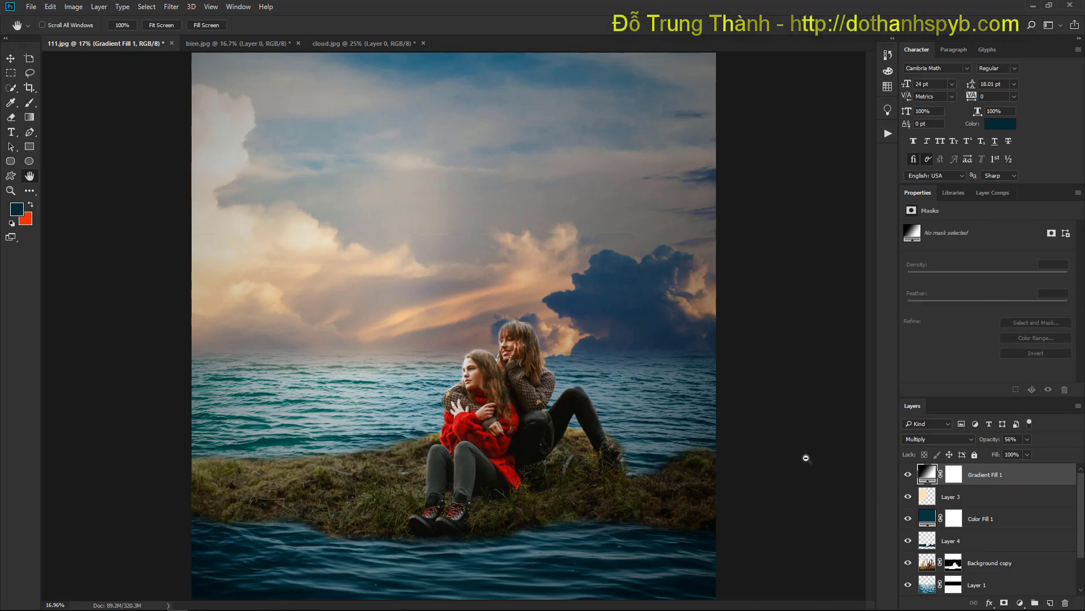
key(ctrl+shift+alt+e)
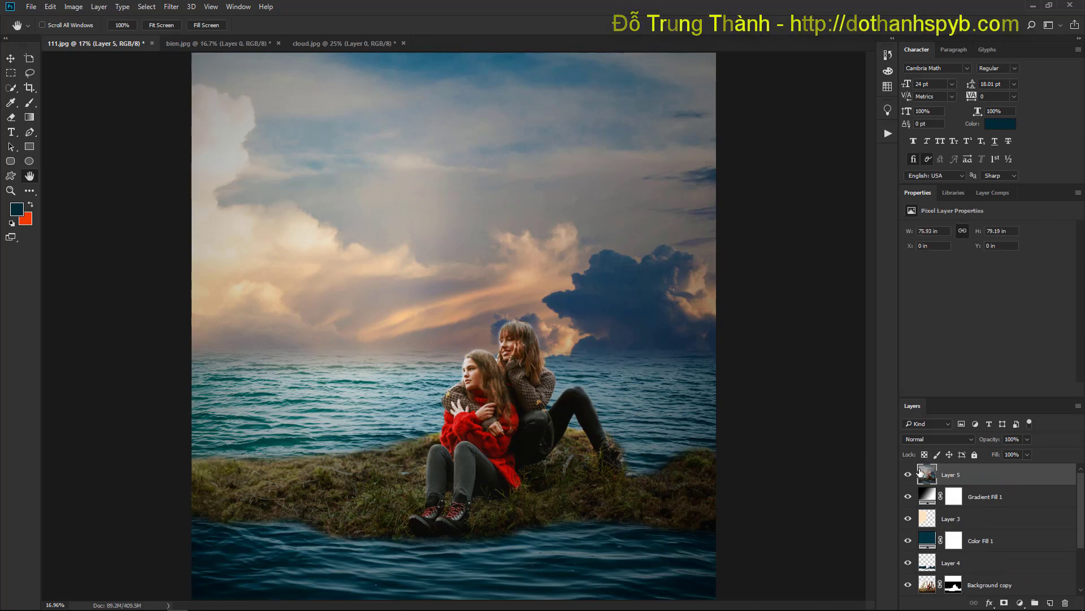
click(177, 8)
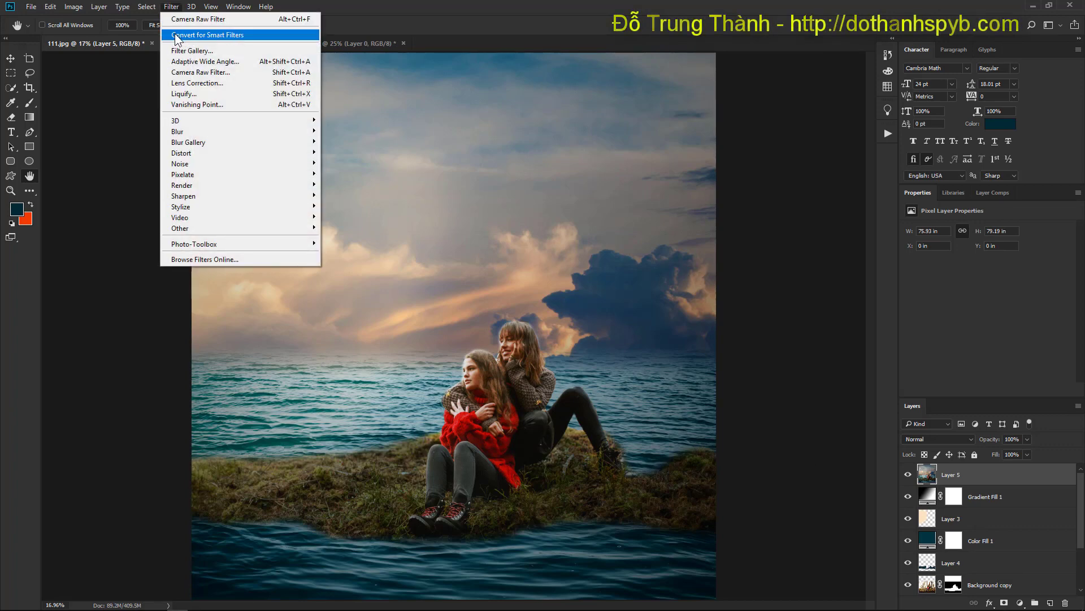
click(191, 75)
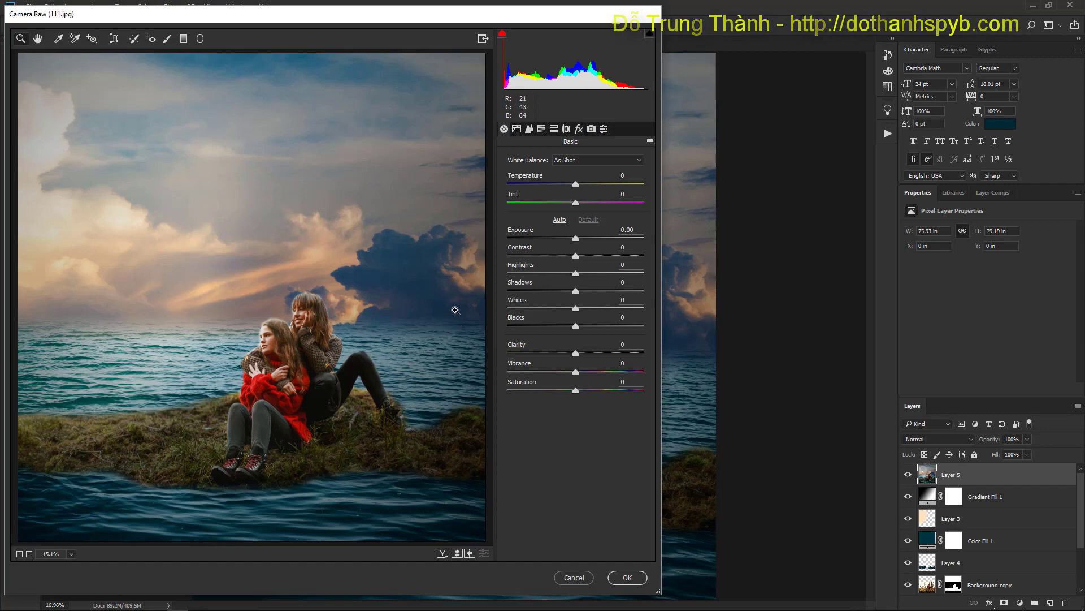
Set the Camera Raw Temperature to -18, Exposure to +0.40 and Contrast to +12
click(293, 361)
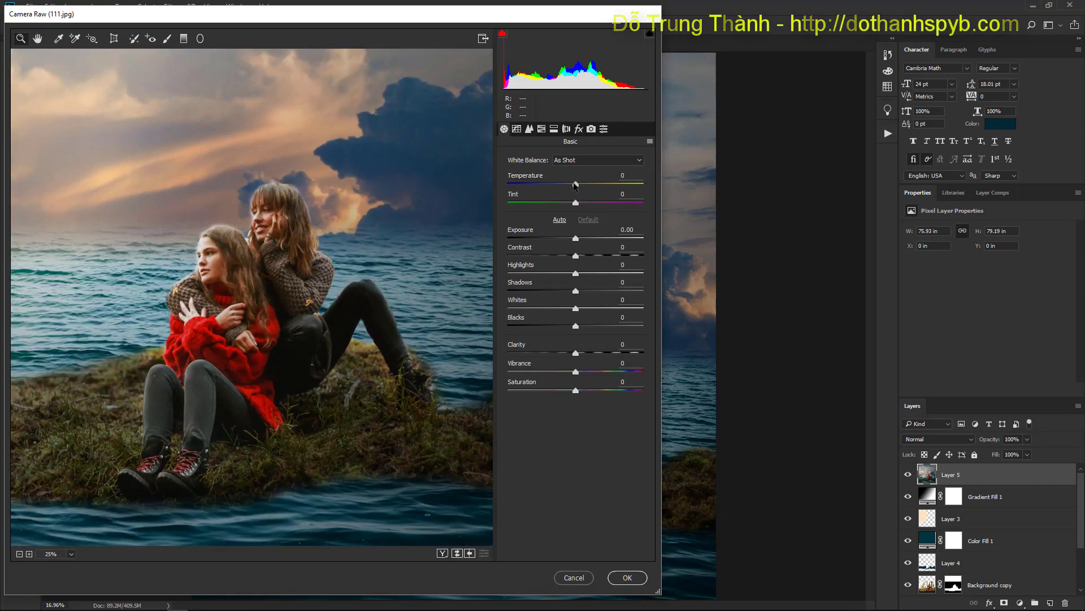
drag(575, 185, 558, 188)
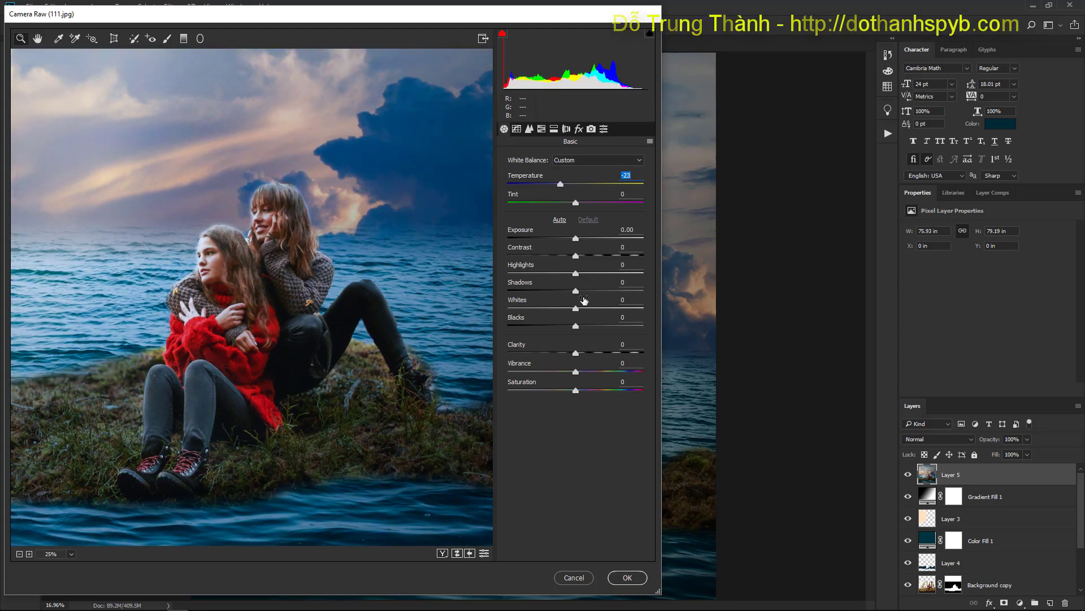
drag(576, 245, 580, 242)
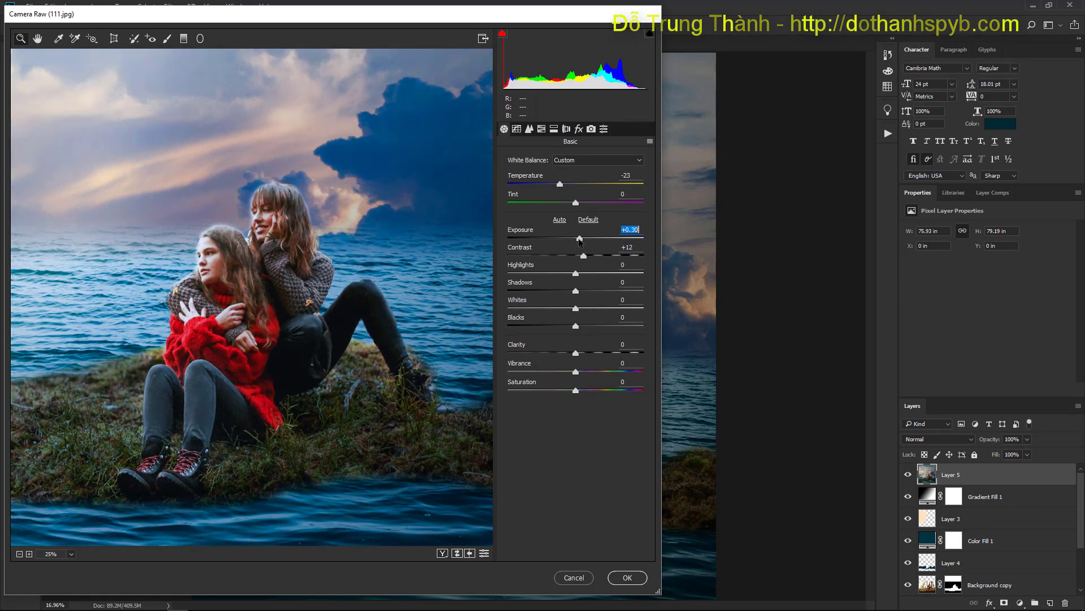
drag(559, 185, 564, 188)
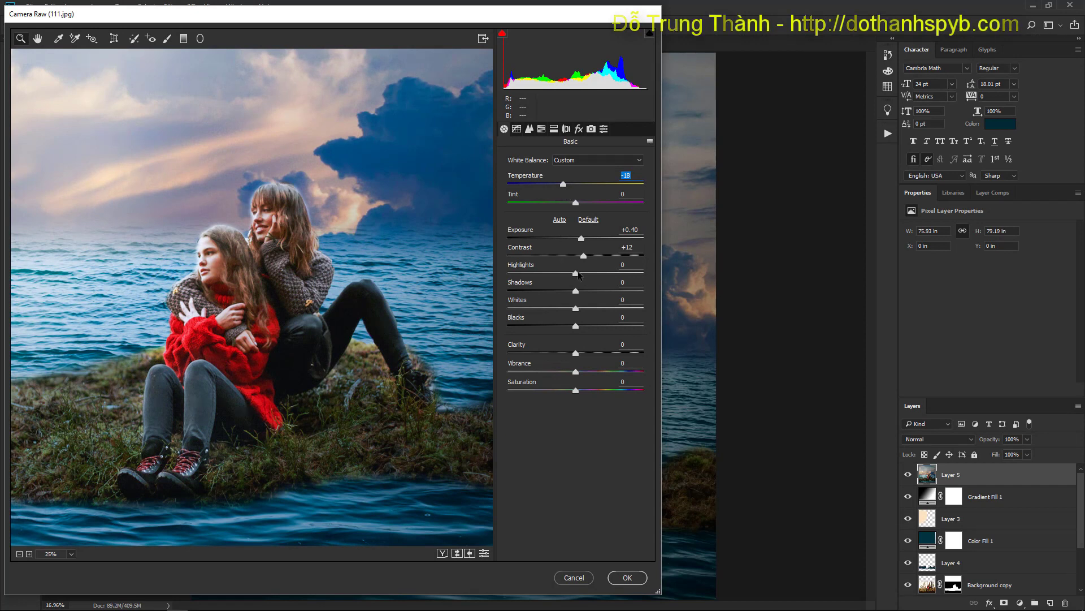
Set Highlights -21, Shadows +37, Whites -28, Blacks +25, Vibrance +15 and Saturation -27, and apply the Camera Raw adjustments
drag(576, 273, 595, 296)
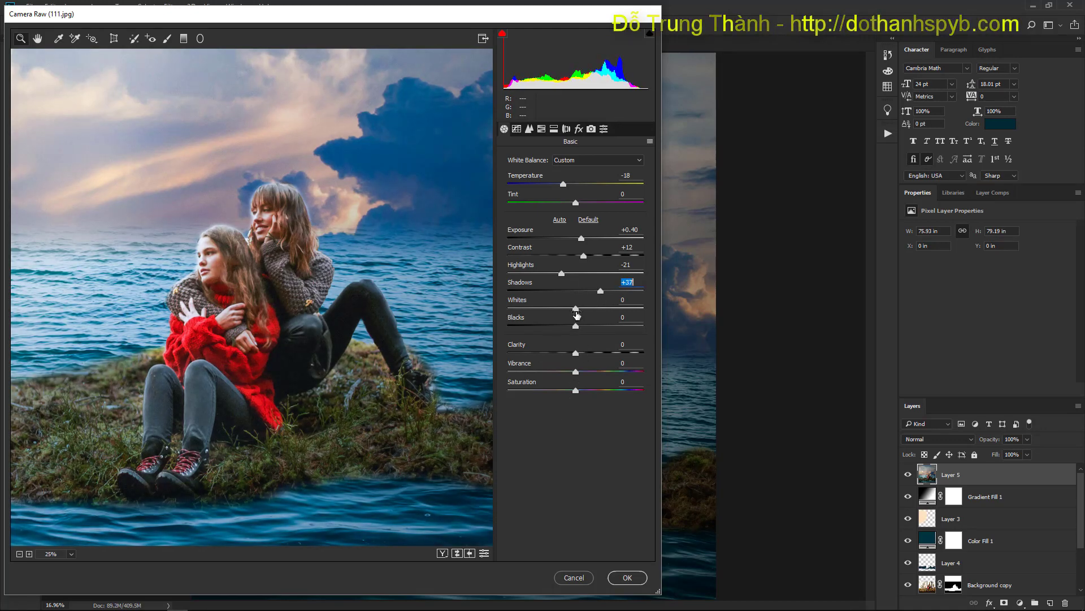
drag(576, 314, 594, 331)
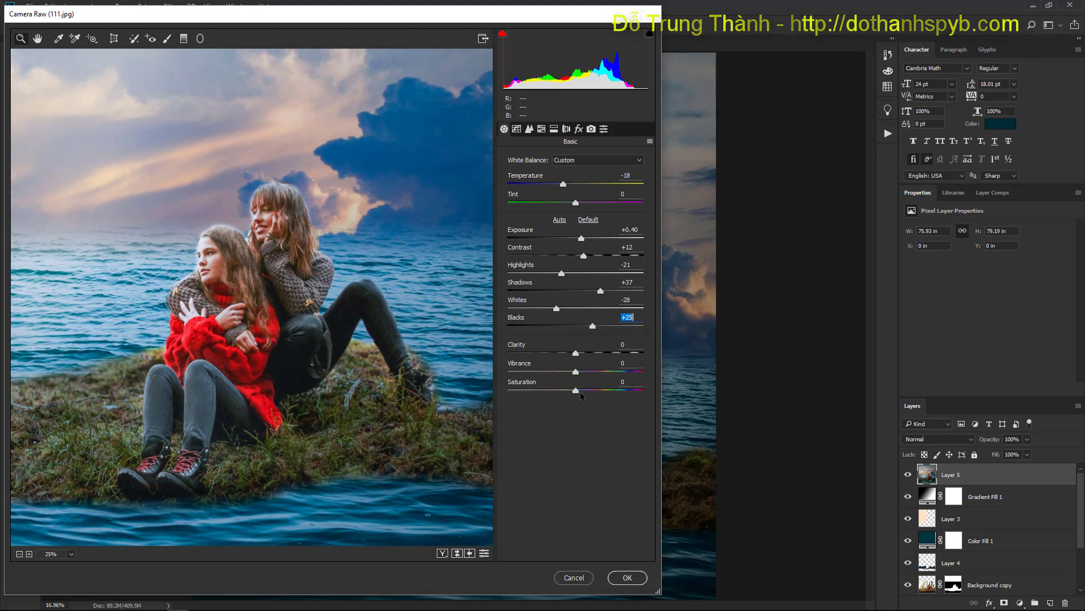
drag(577, 394, 586, 373)
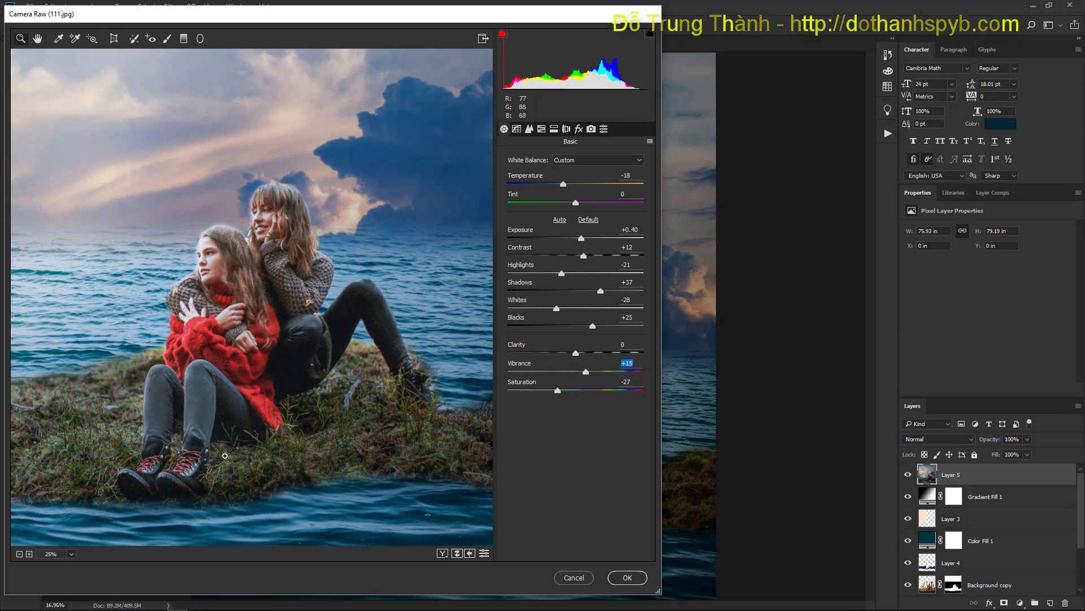
click(38, 40)
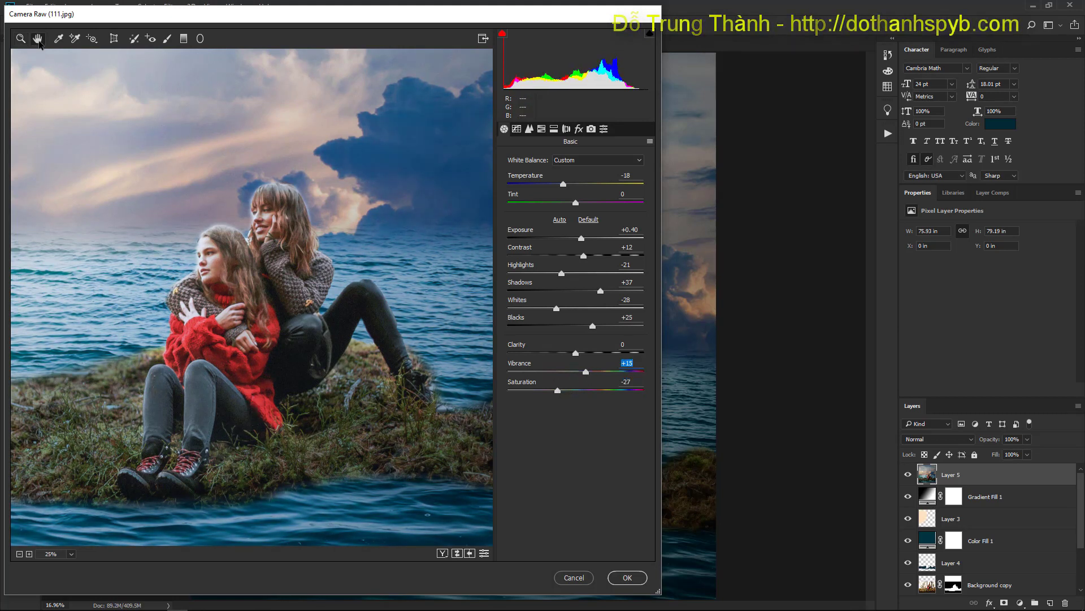
double_click(38, 39)
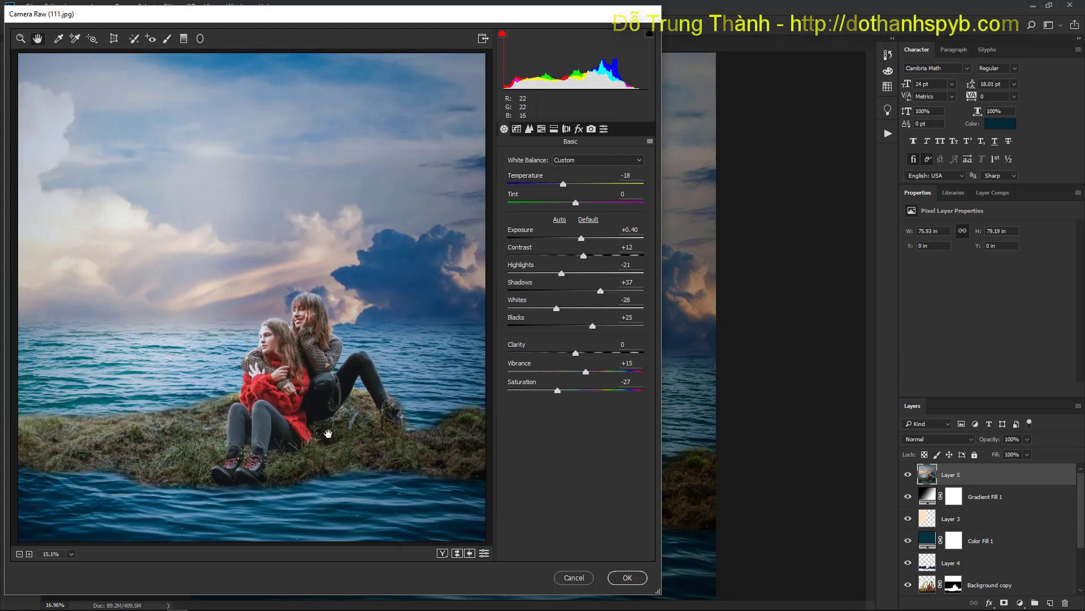
click(627, 577)
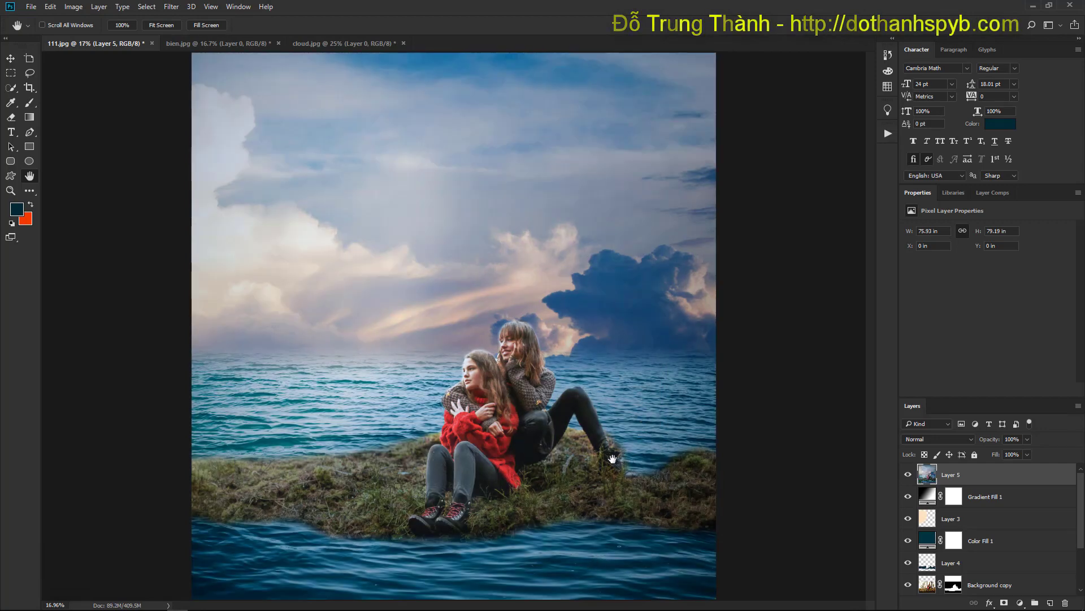
Add a Levels adjustment layer above the stamped layer with midtones at 0.82 and the white input at 229
click(1020, 602)
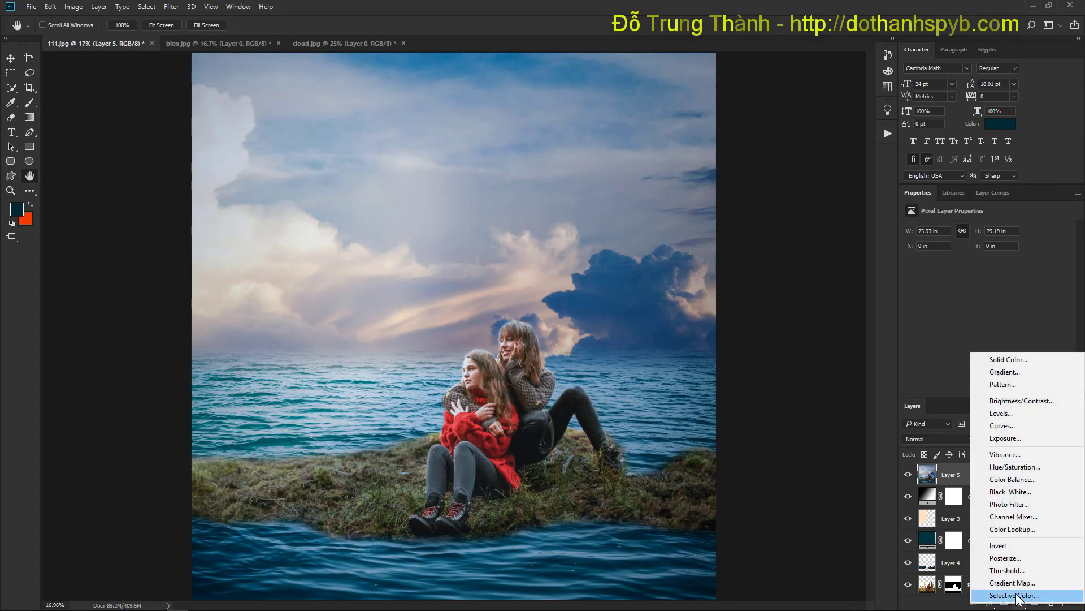
click(997, 415)
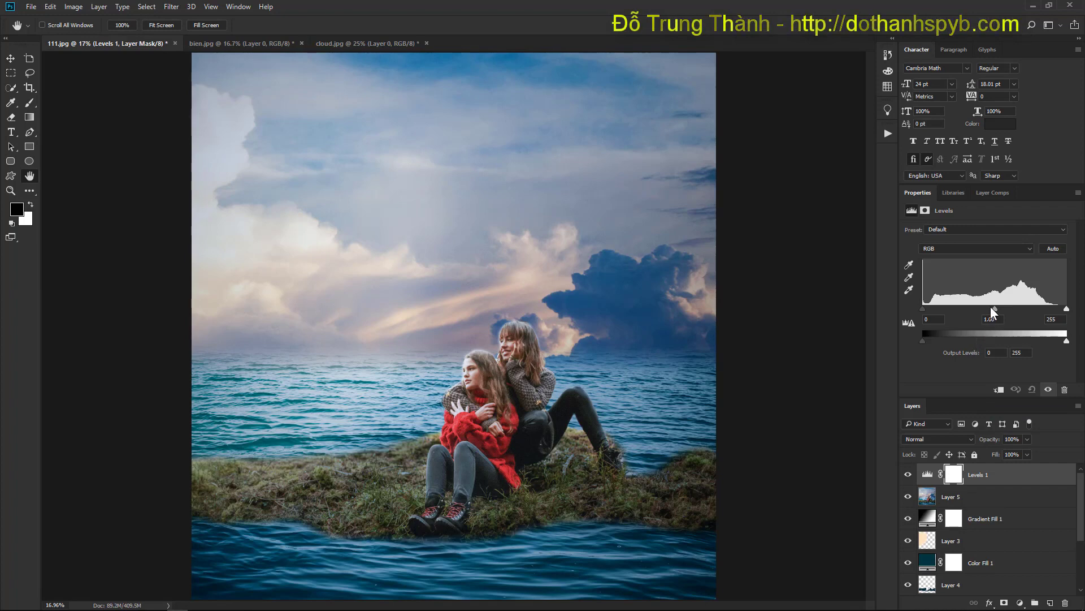
mouse_move(995, 310)
mouse_down()
mouse_move(1056, 310)
mouse_move(989, 310)
mouse_up()
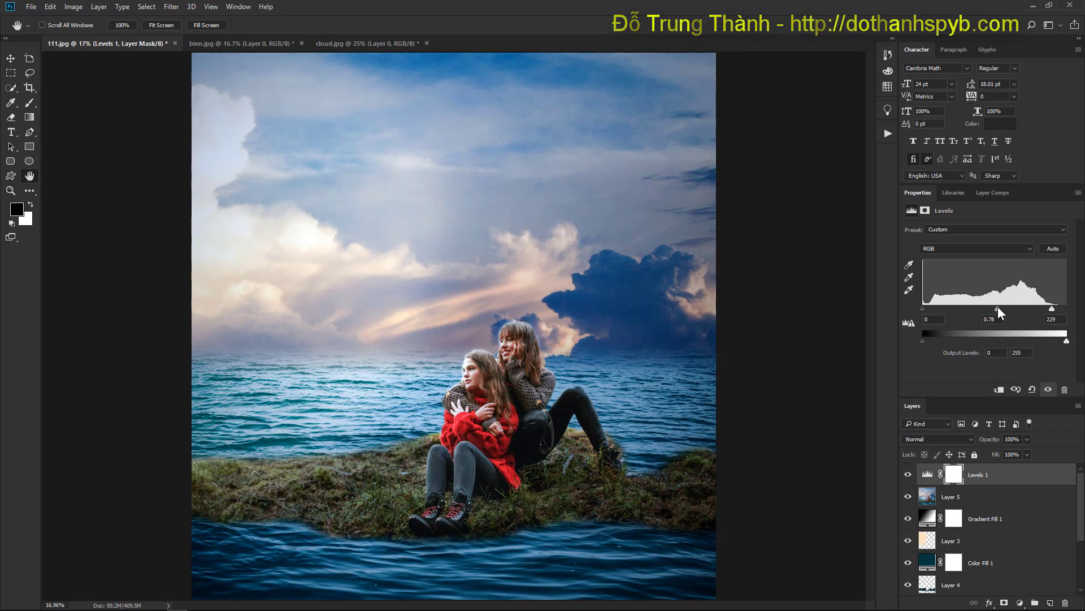
drag(999, 306, 996, 307)
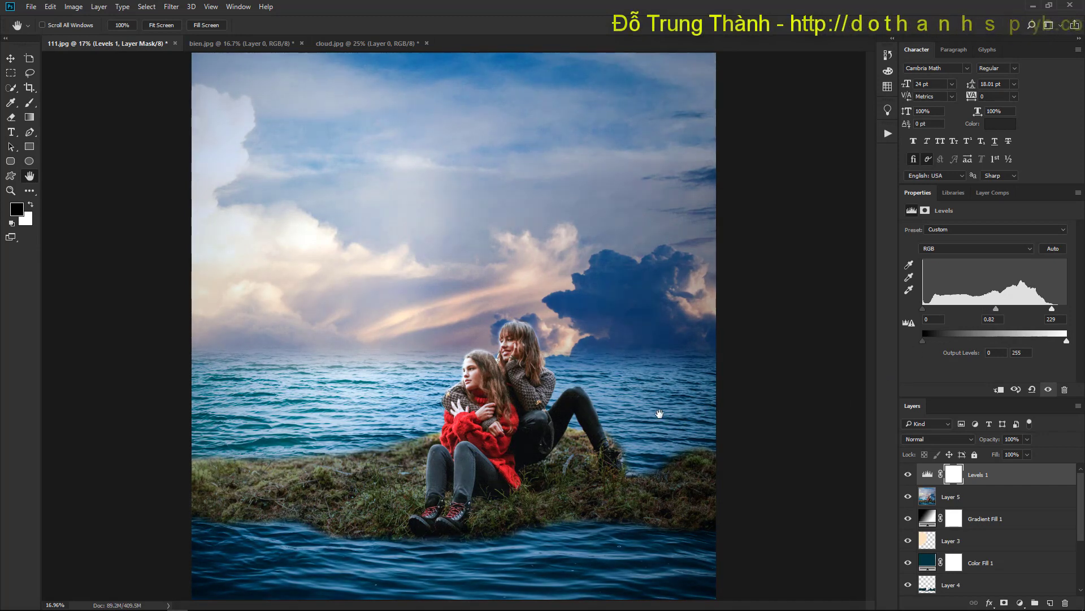